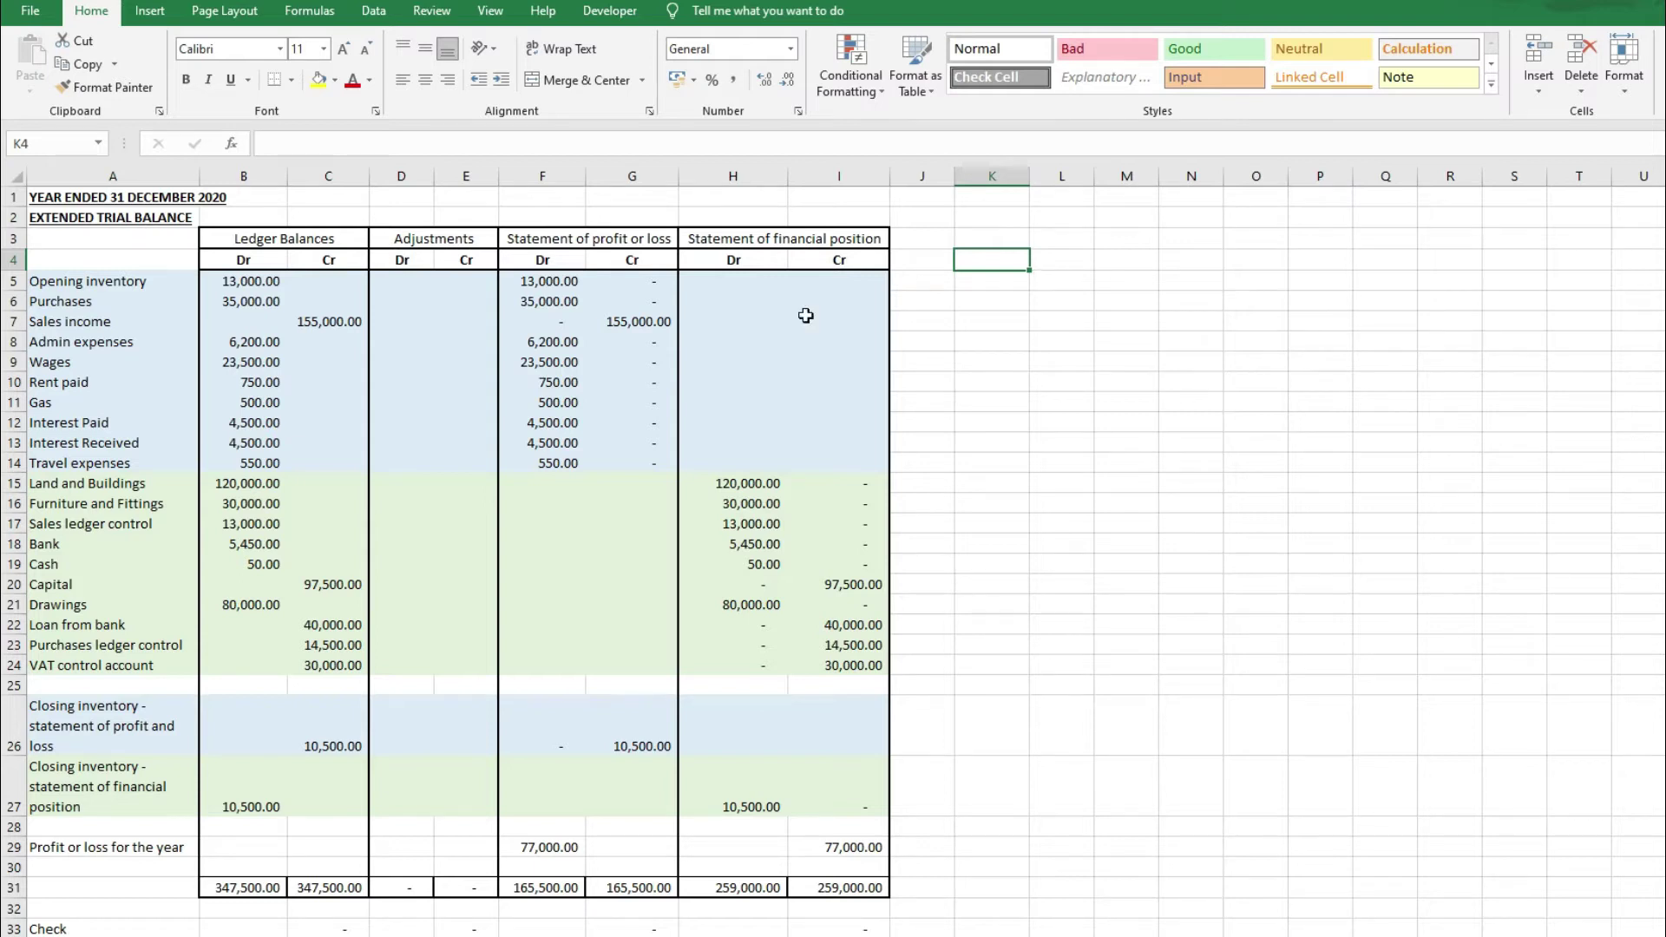
# Highlight the account names and Ledger Balances columns of the trial balance down to row 29
pyautogui.click(116, 238)
pyautogui.moveTo(116, 237); pyautogui.dragTo(330, 859)
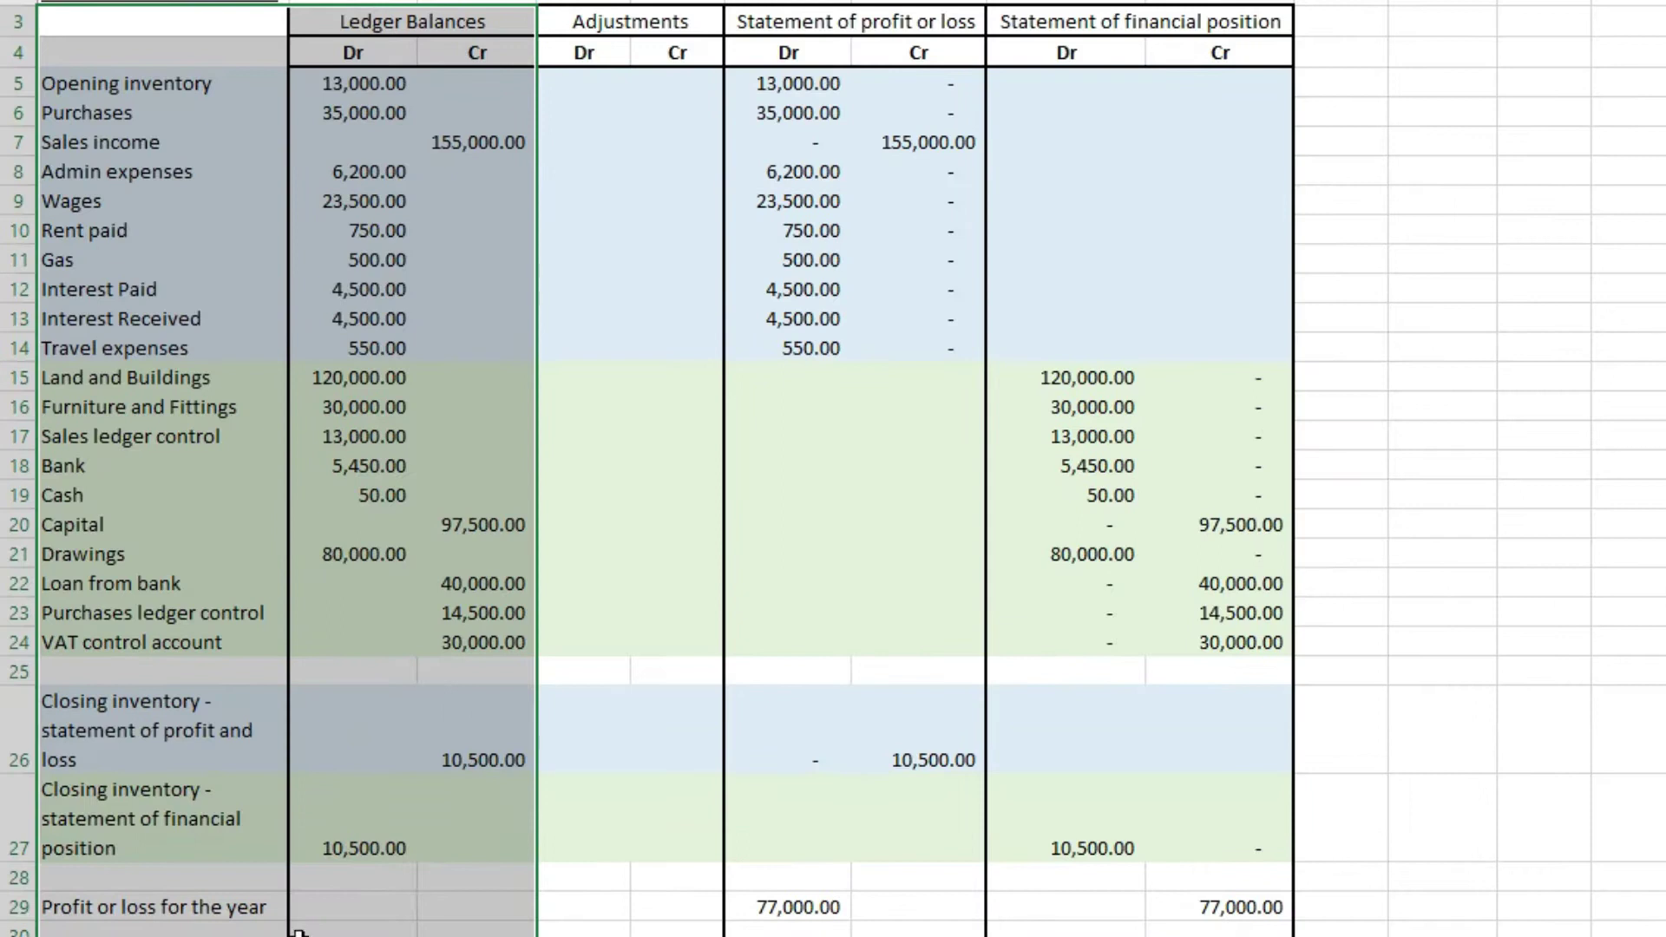
pyautogui.moveTo(298, 931); pyautogui.dragTo(227, 906)
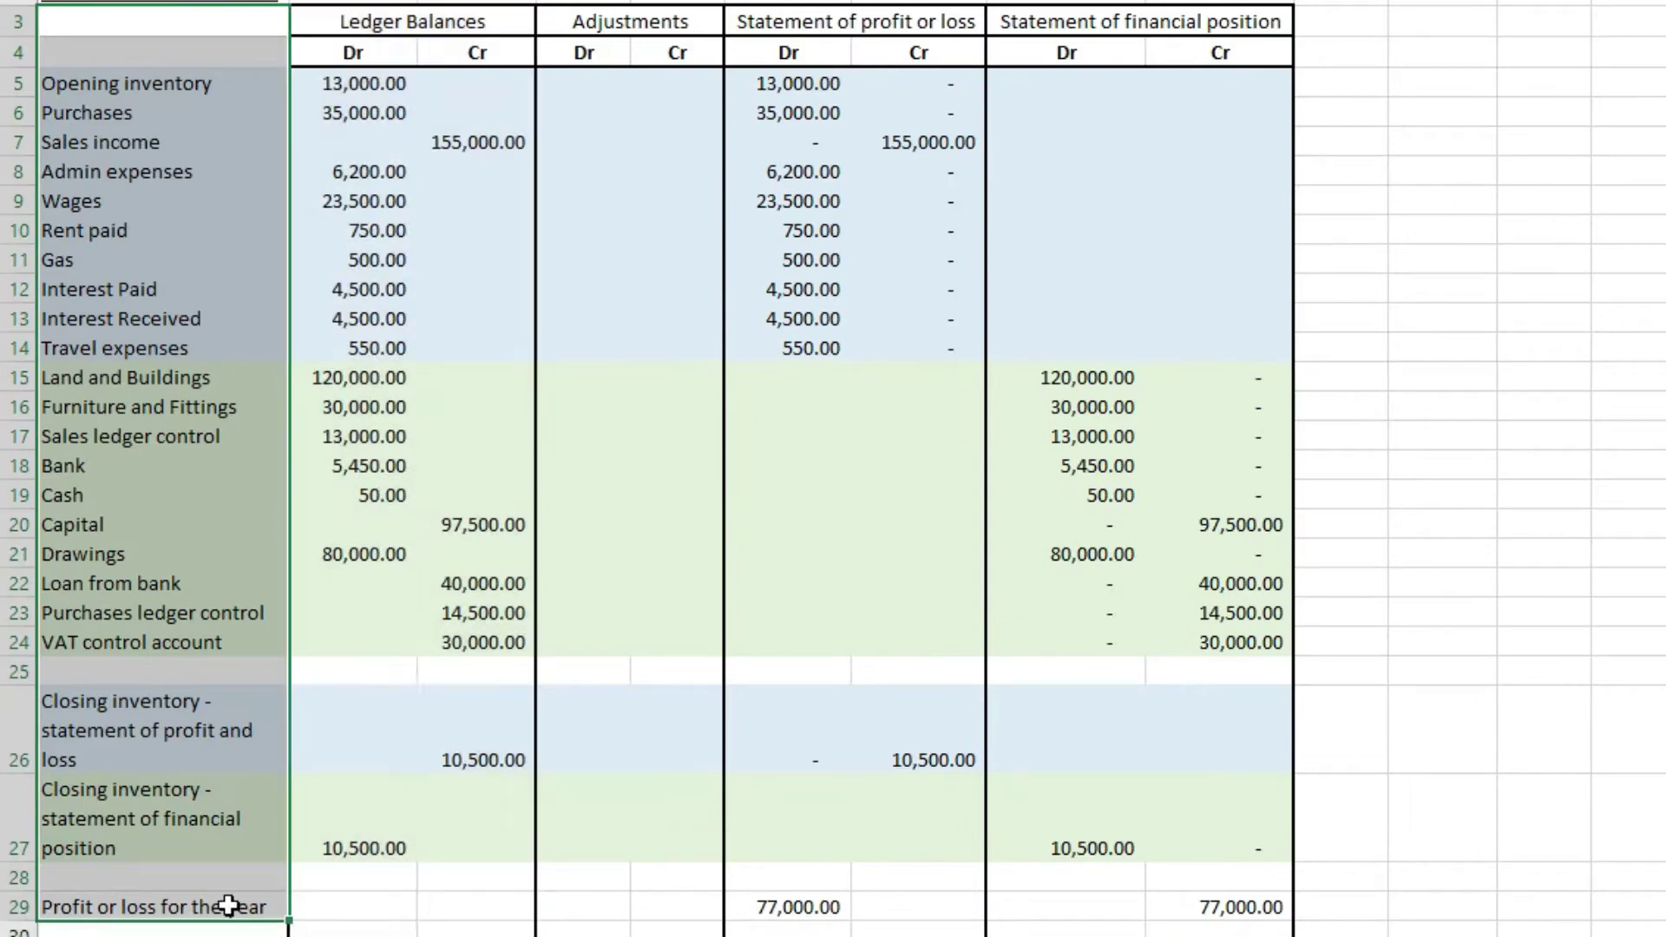
pyautogui.click(197, 205)
pyautogui.moveTo(91, 483); pyautogui.dragTo(121, 822)
pyautogui.click(122, 824)
pyautogui.moveTo(240, 235); pyautogui.dragTo(296, 833)
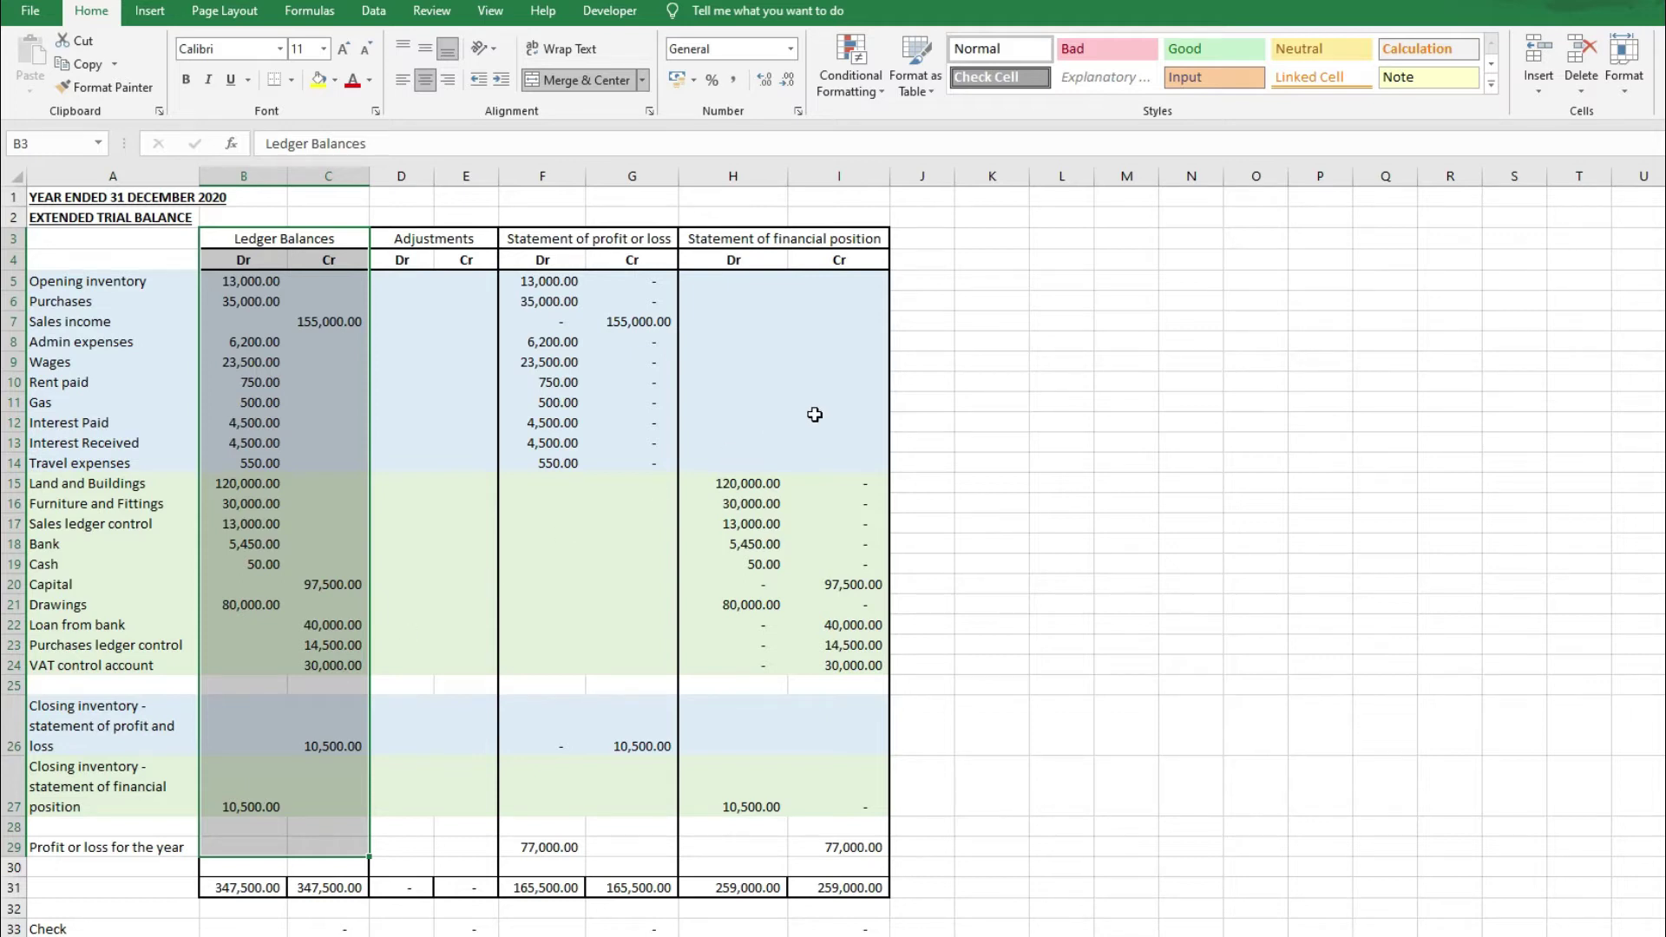
# Highlight the profit and loss rows, closing inventory row, financial position rows and Opening inventory row
pyautogui.click(958, 342)
pyautogui.moveTo(839, 276); pyautogui.dragTo(116, 460)
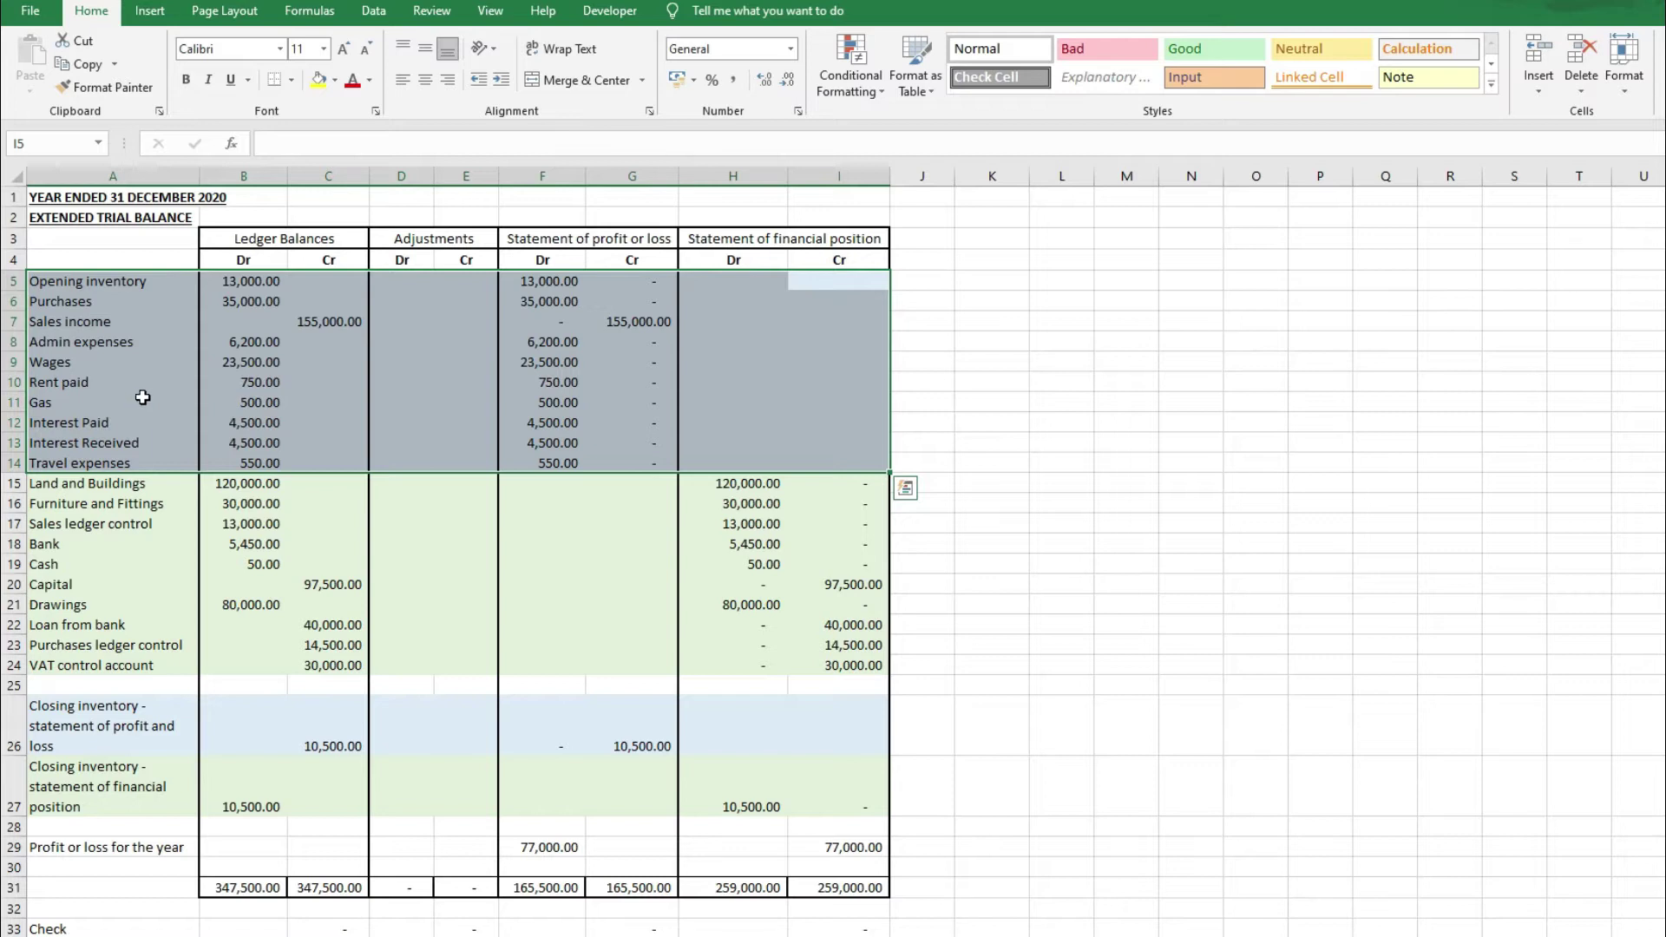
pyautogui.moveTo(160, 729); pyautogui.dragTo(848, 736)
pyautogui.click(847, 736)
pyautogui.moveTo(87, 483); pyautogui.dragTo(860, 664)
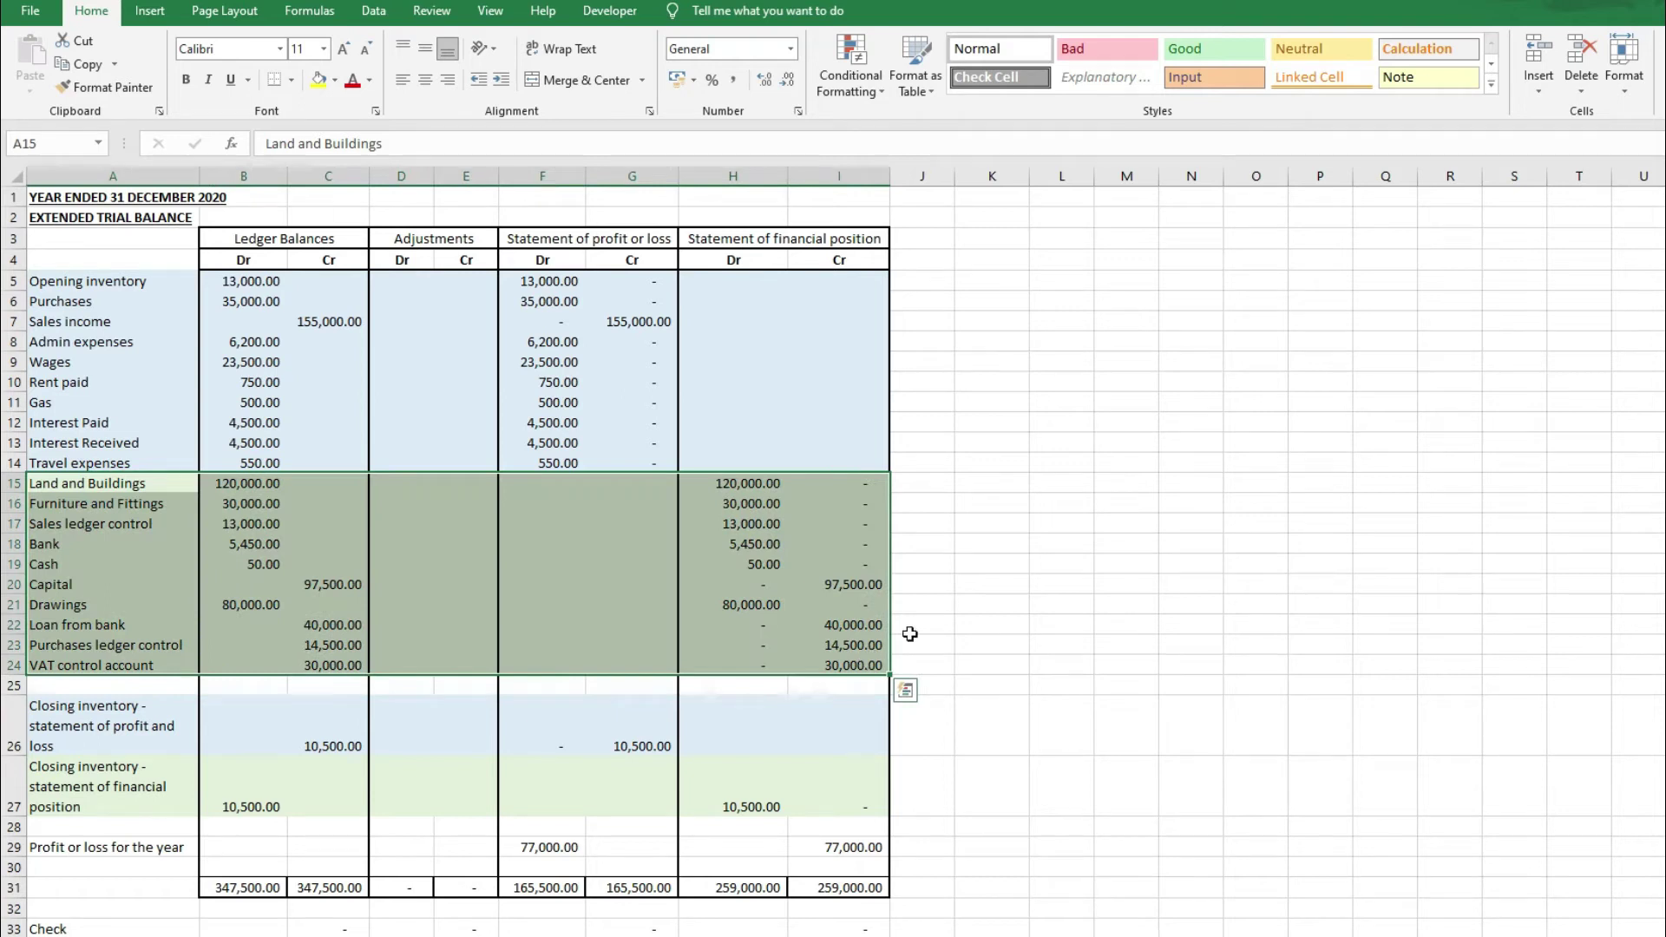
pyautogui.click(979, 582)
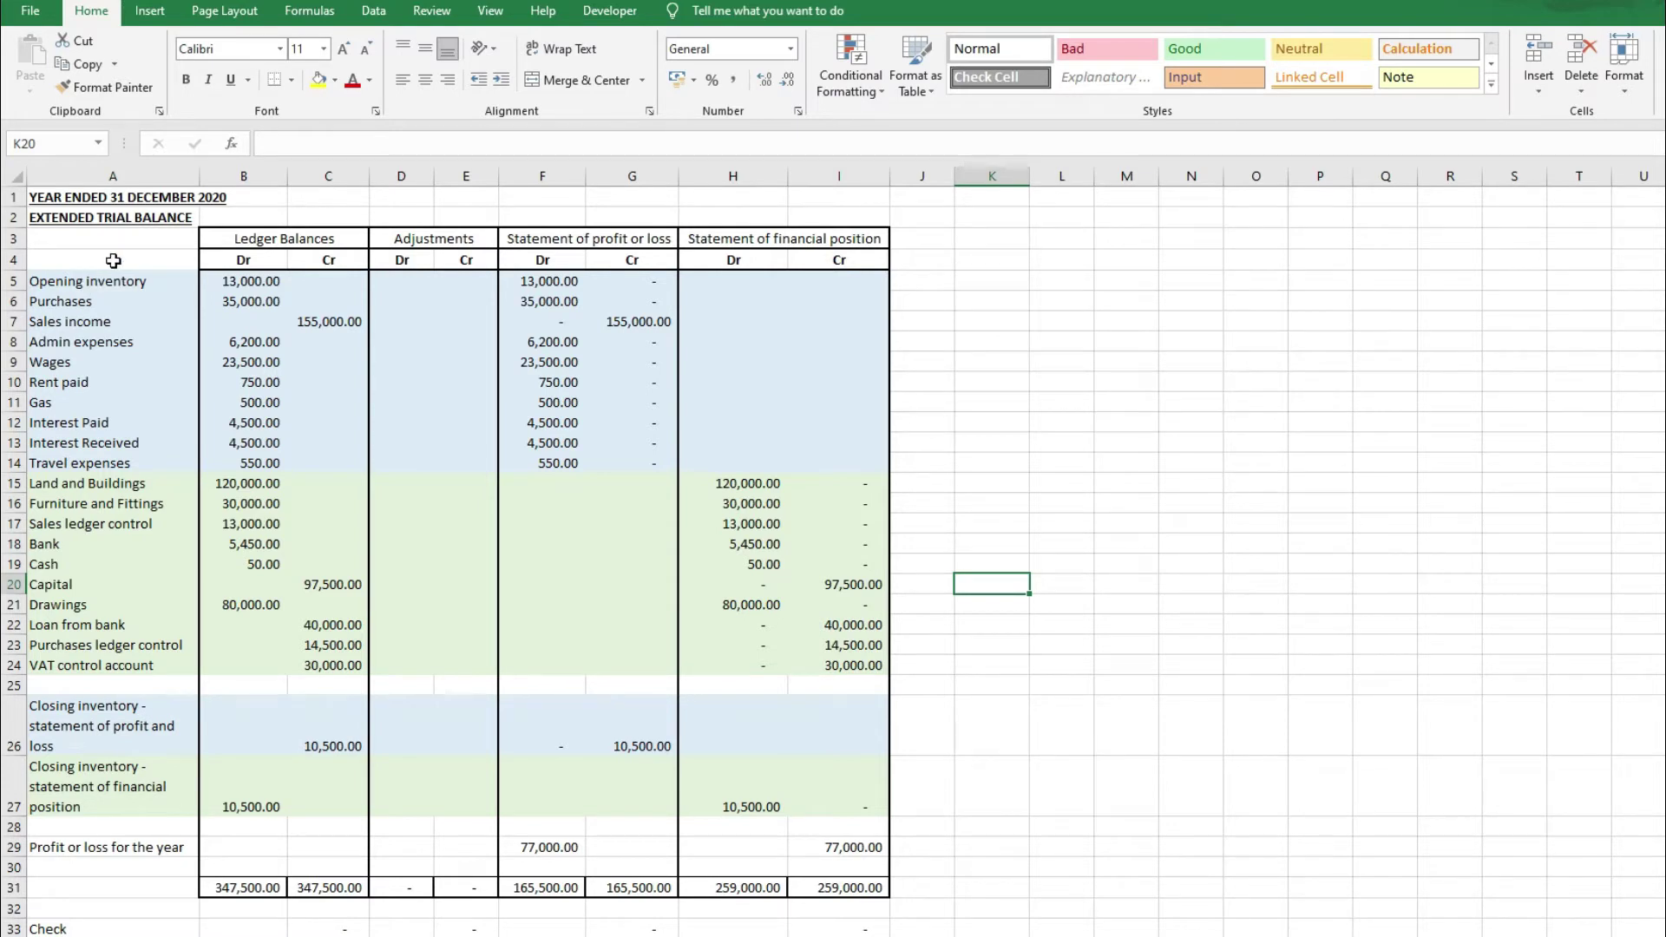
pyautogui.moveTo(88, 279); pyautogui.dragTo(835, 280)
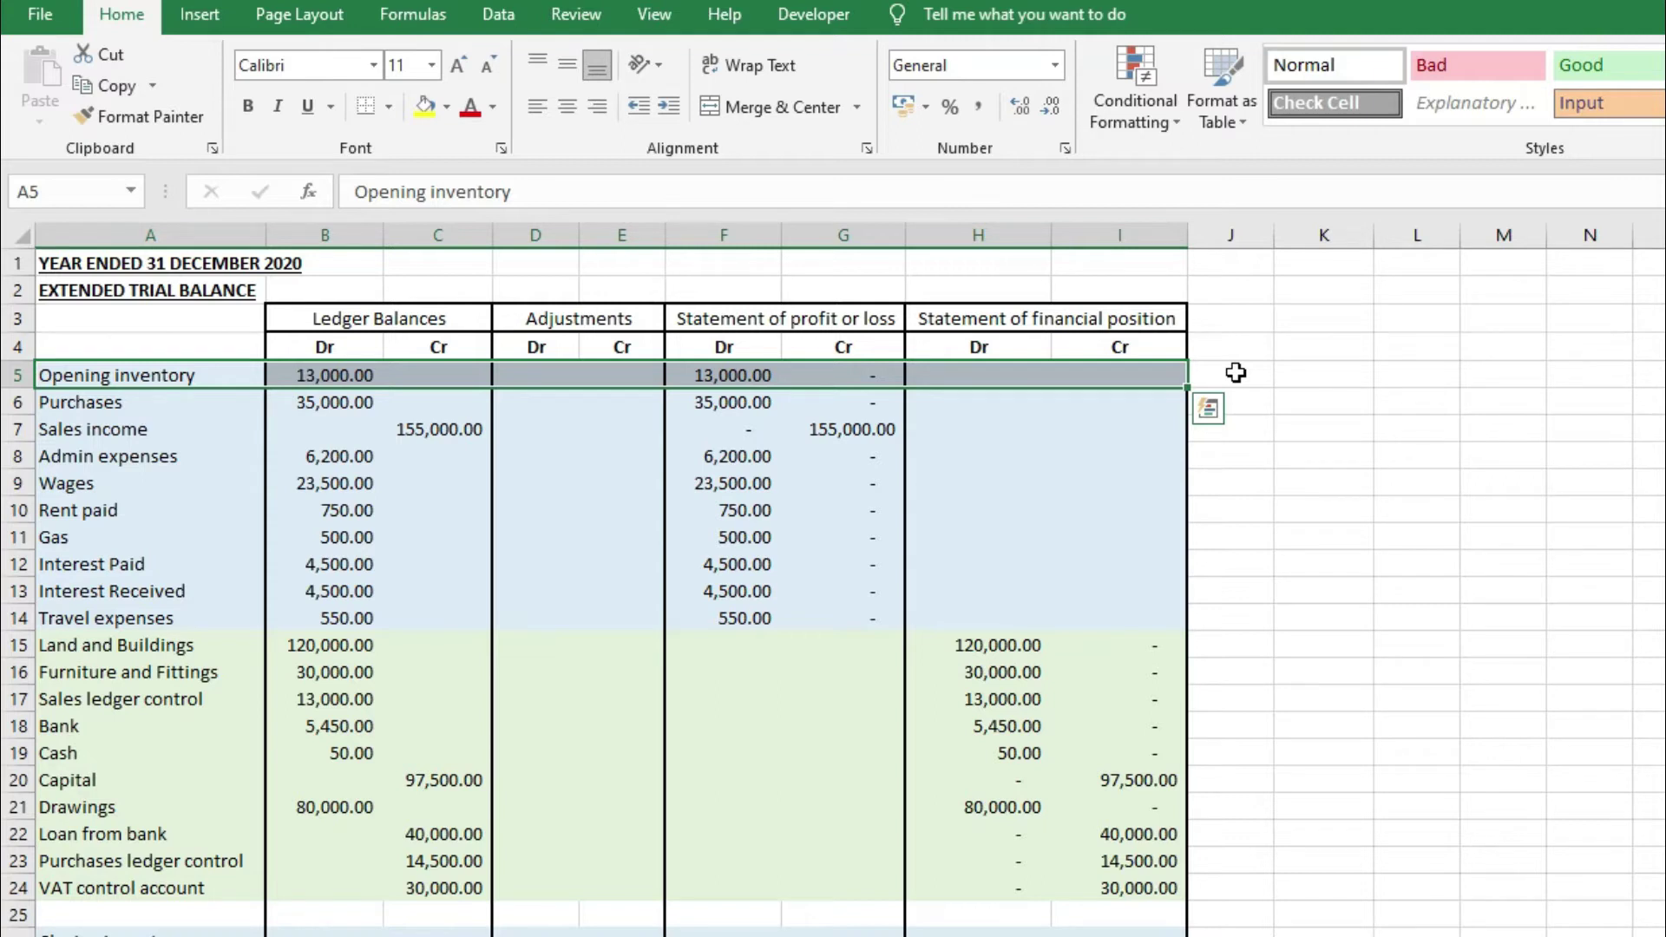
# Enter labels Cost of sales, Opening inventory, Purchases and Less closing inventory down column K
pyautogui.click(1325, 375)
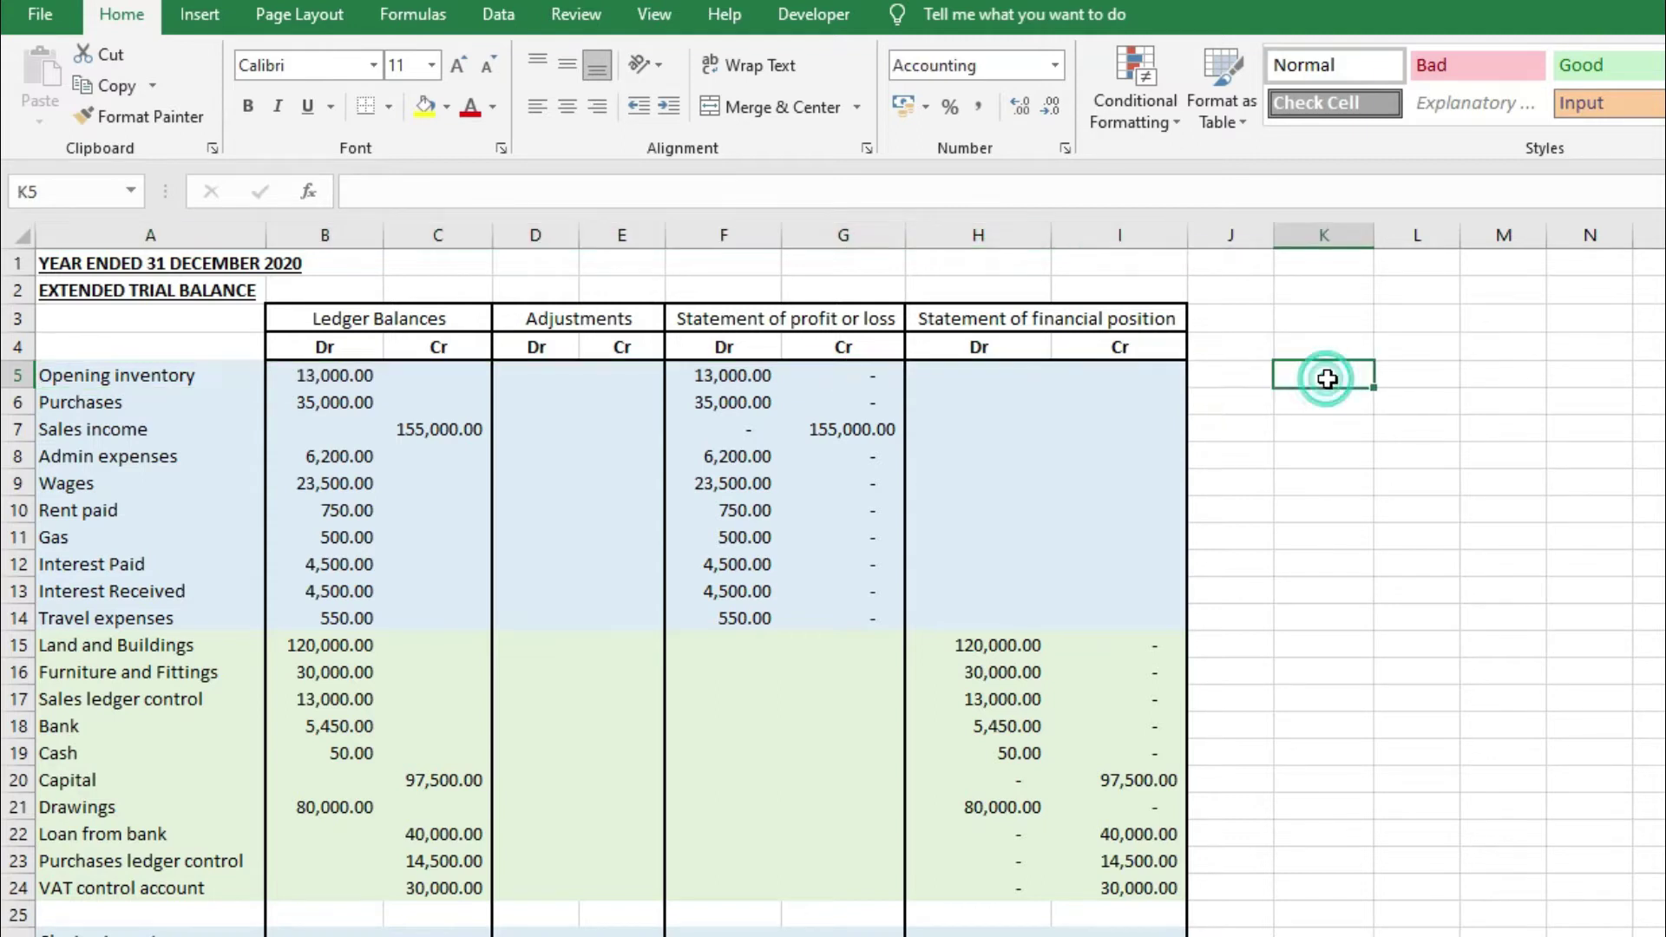
pyautogui.write('Cost of sales')
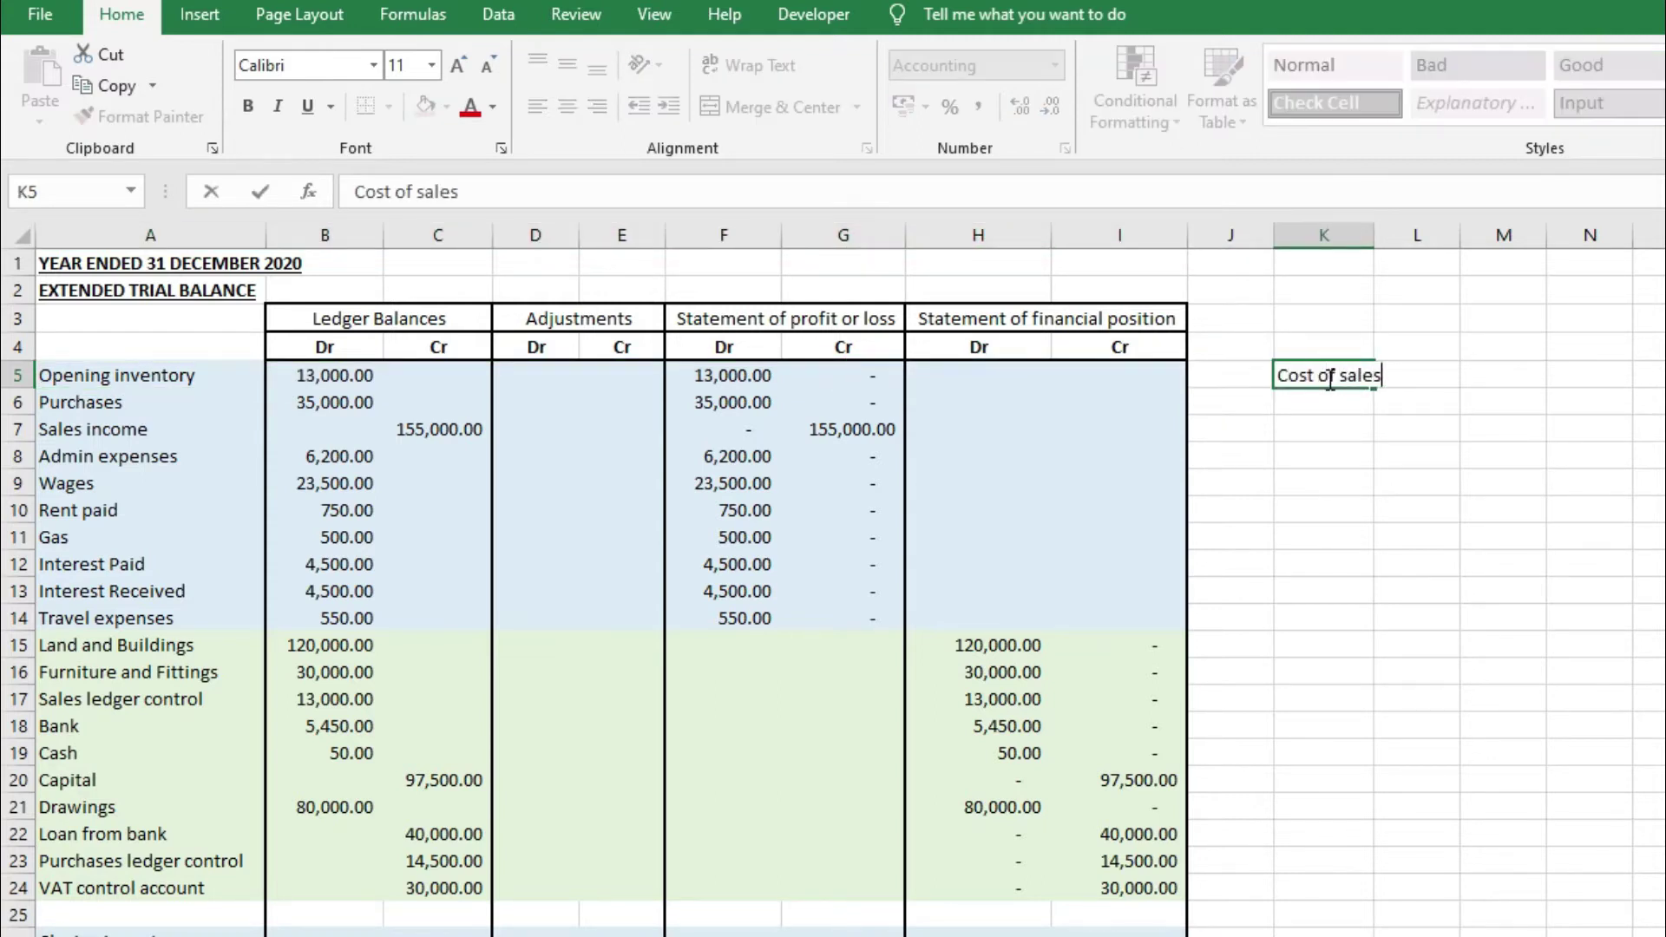
pyautogui.press('Return')
pyautogui.press('Return')
pyautogui.write('Opening i')
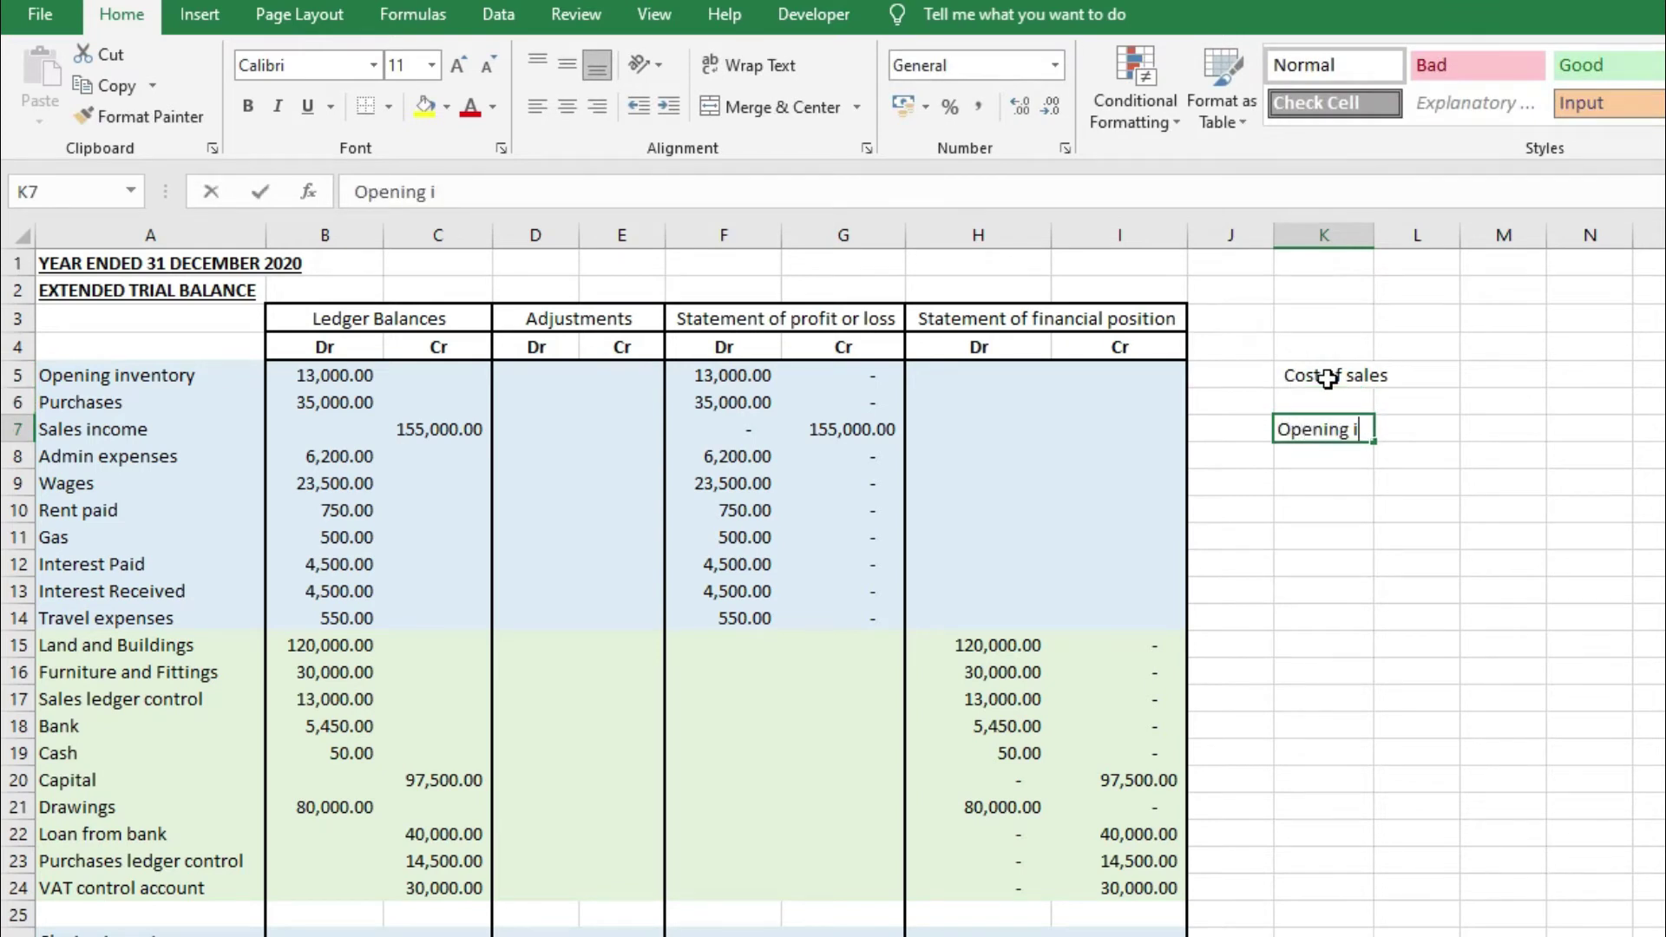
pyautogui.write('nventory')
pyautogui.press('Return')
pyautogui.write('Purchases')
pyautogui.press('Return')
pyautogui.write('Less closing inventory')
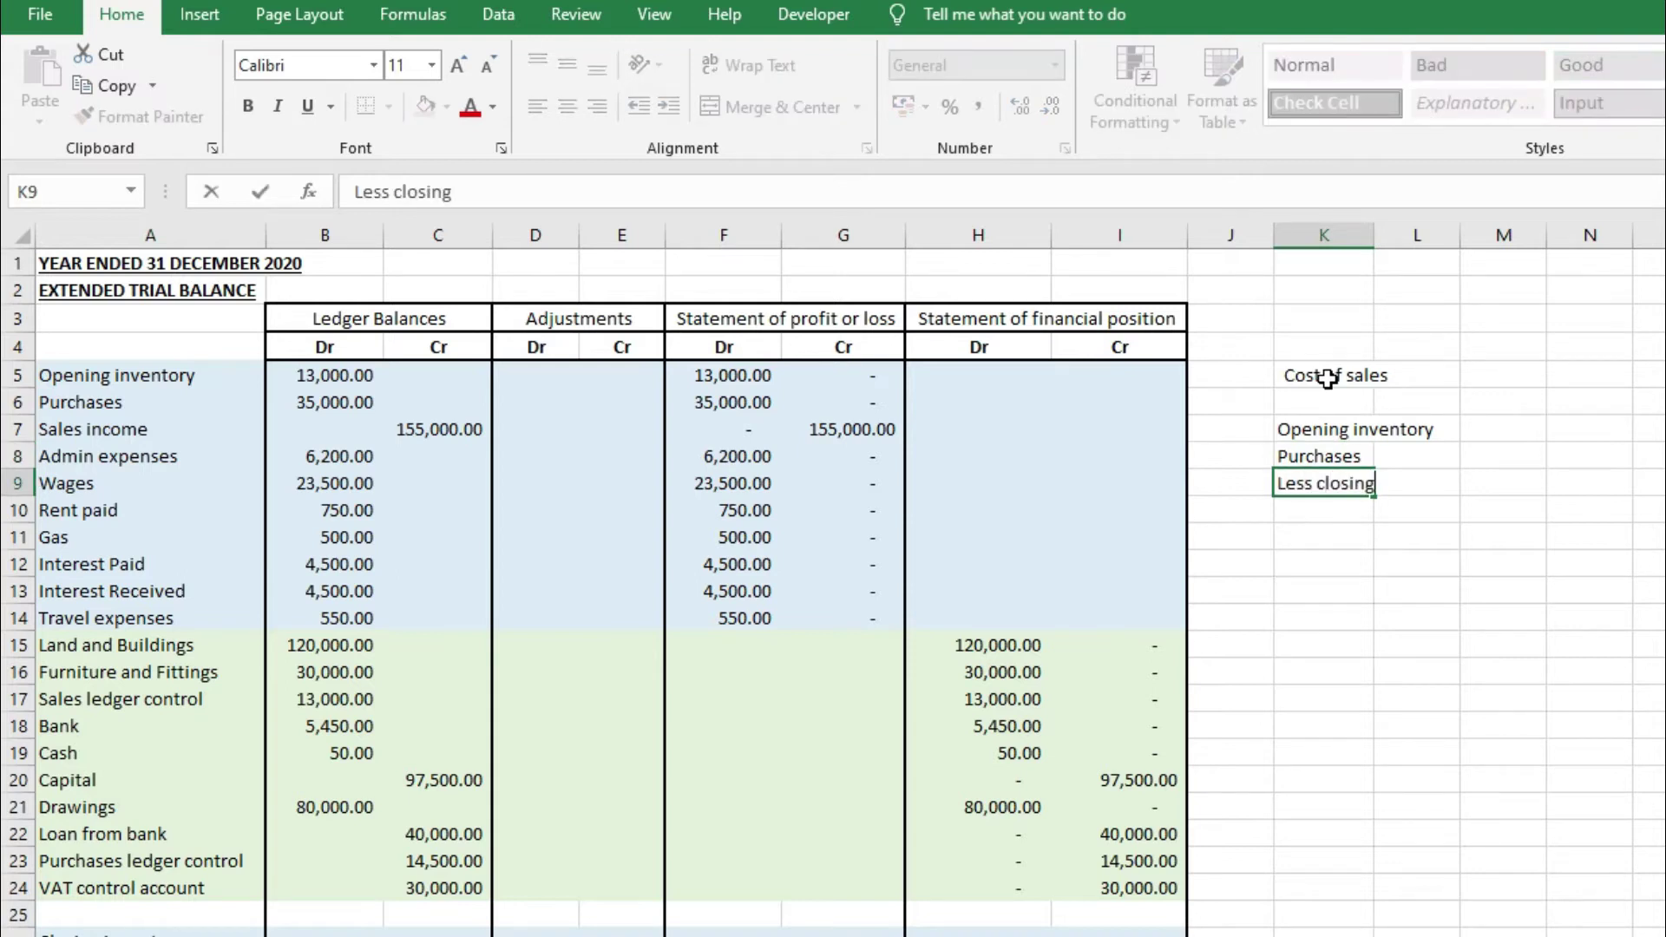
pyautogui.press('Right')
pyautogui.press('Right')
pyautogui.press('Right')
# Enter 13000, 35000 and -10500 in N7:N9 and AutoSum them to 37500 in N10
pyautogui.click(1575, 426)
pyautogui.write('13000')
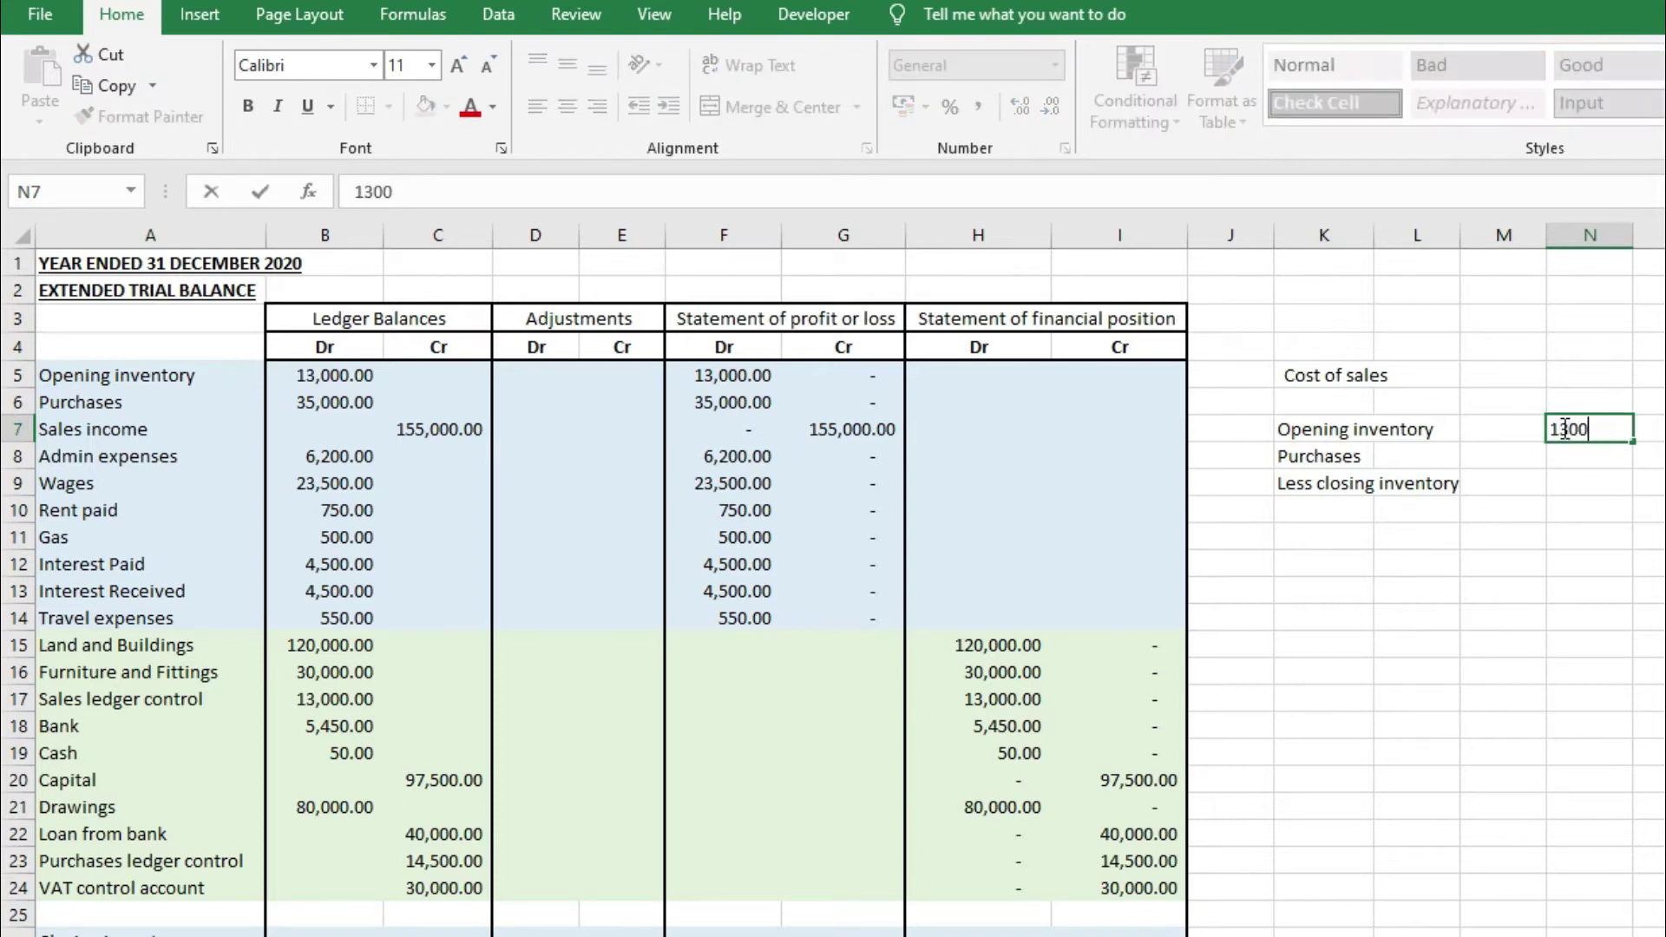
pyautogui.press('Return')
pyautogui.write('35000')
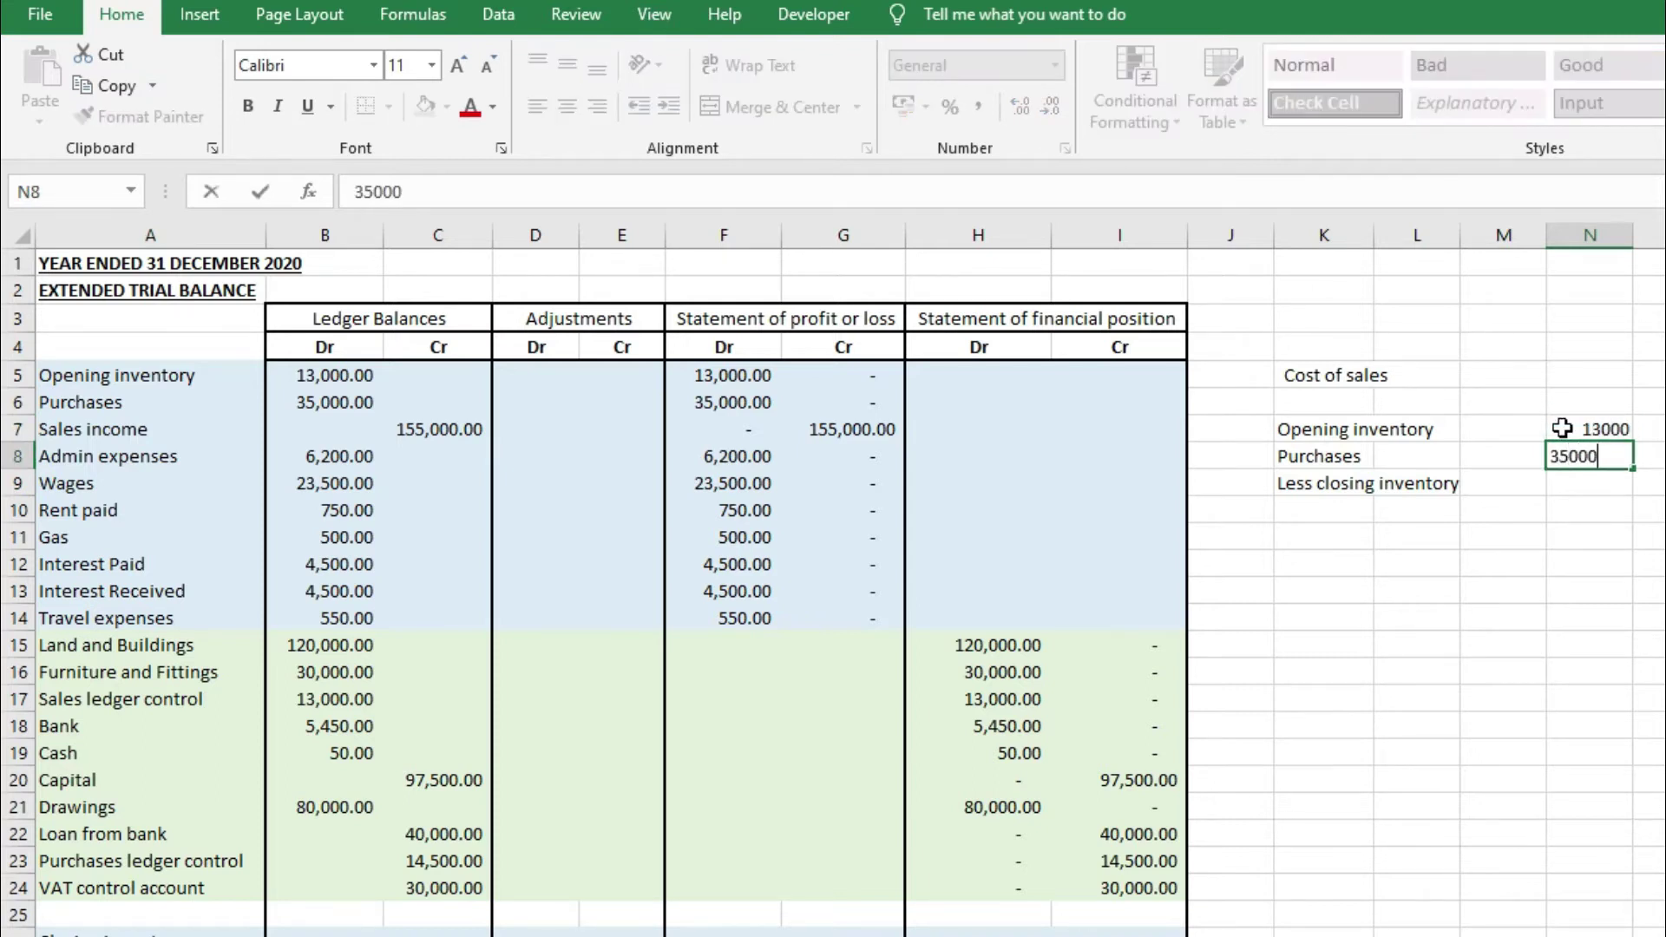
pyautogui.press('Return')
pyautogui.write('-')
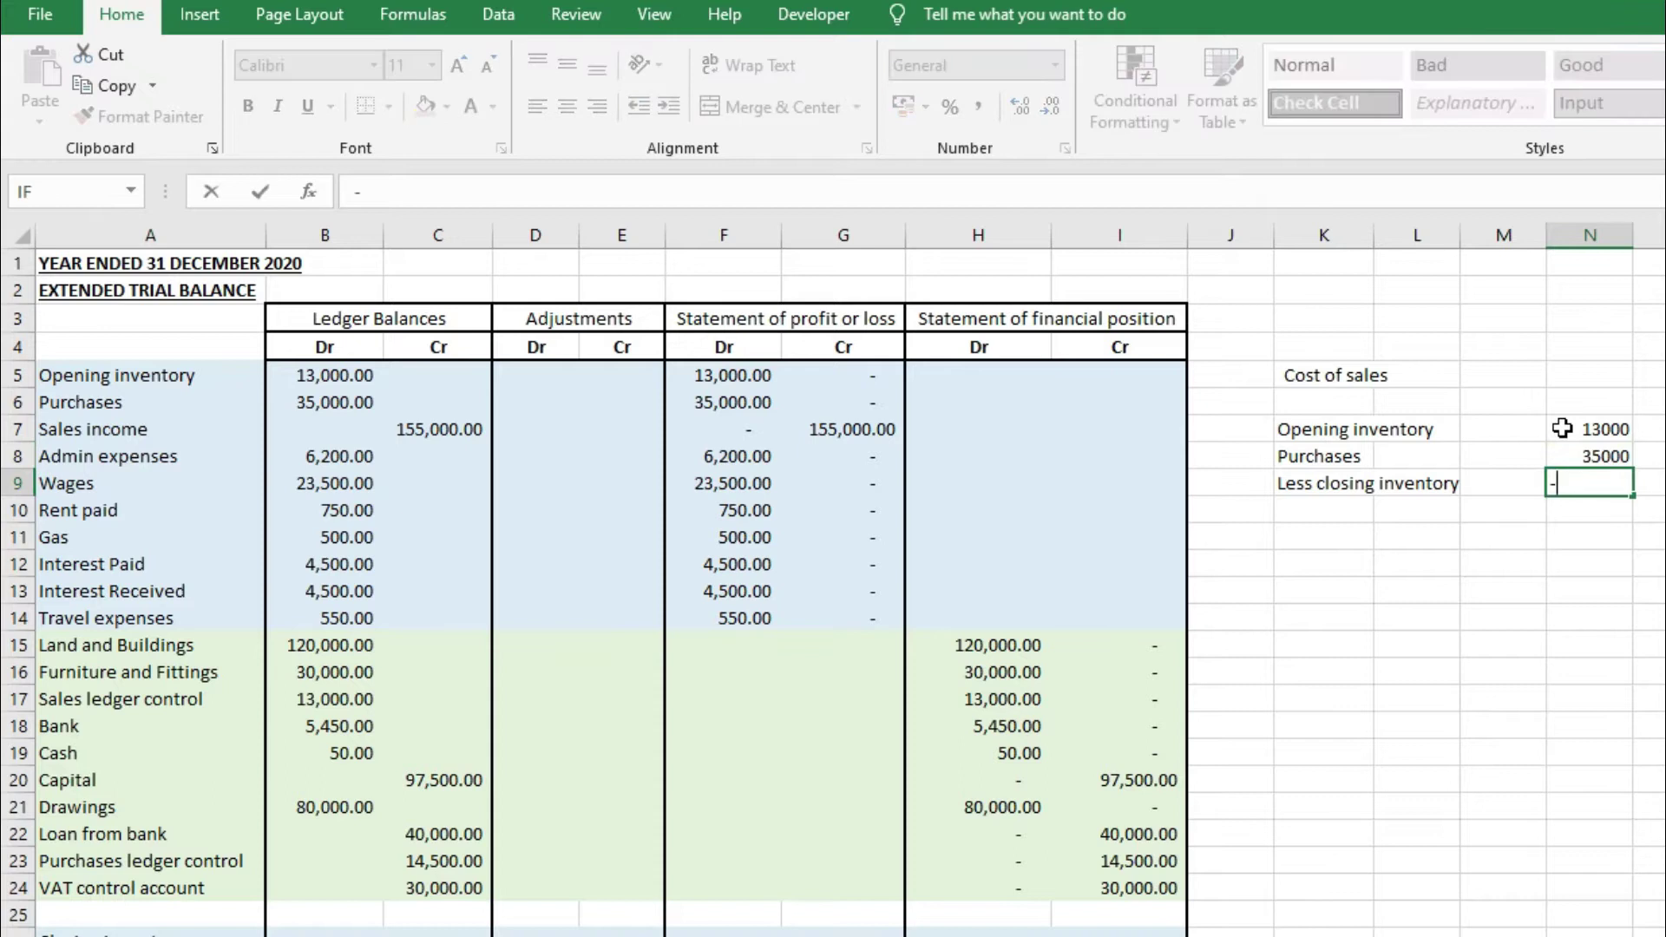
pyautogui.write('10500')
pyautogui.press('Return')
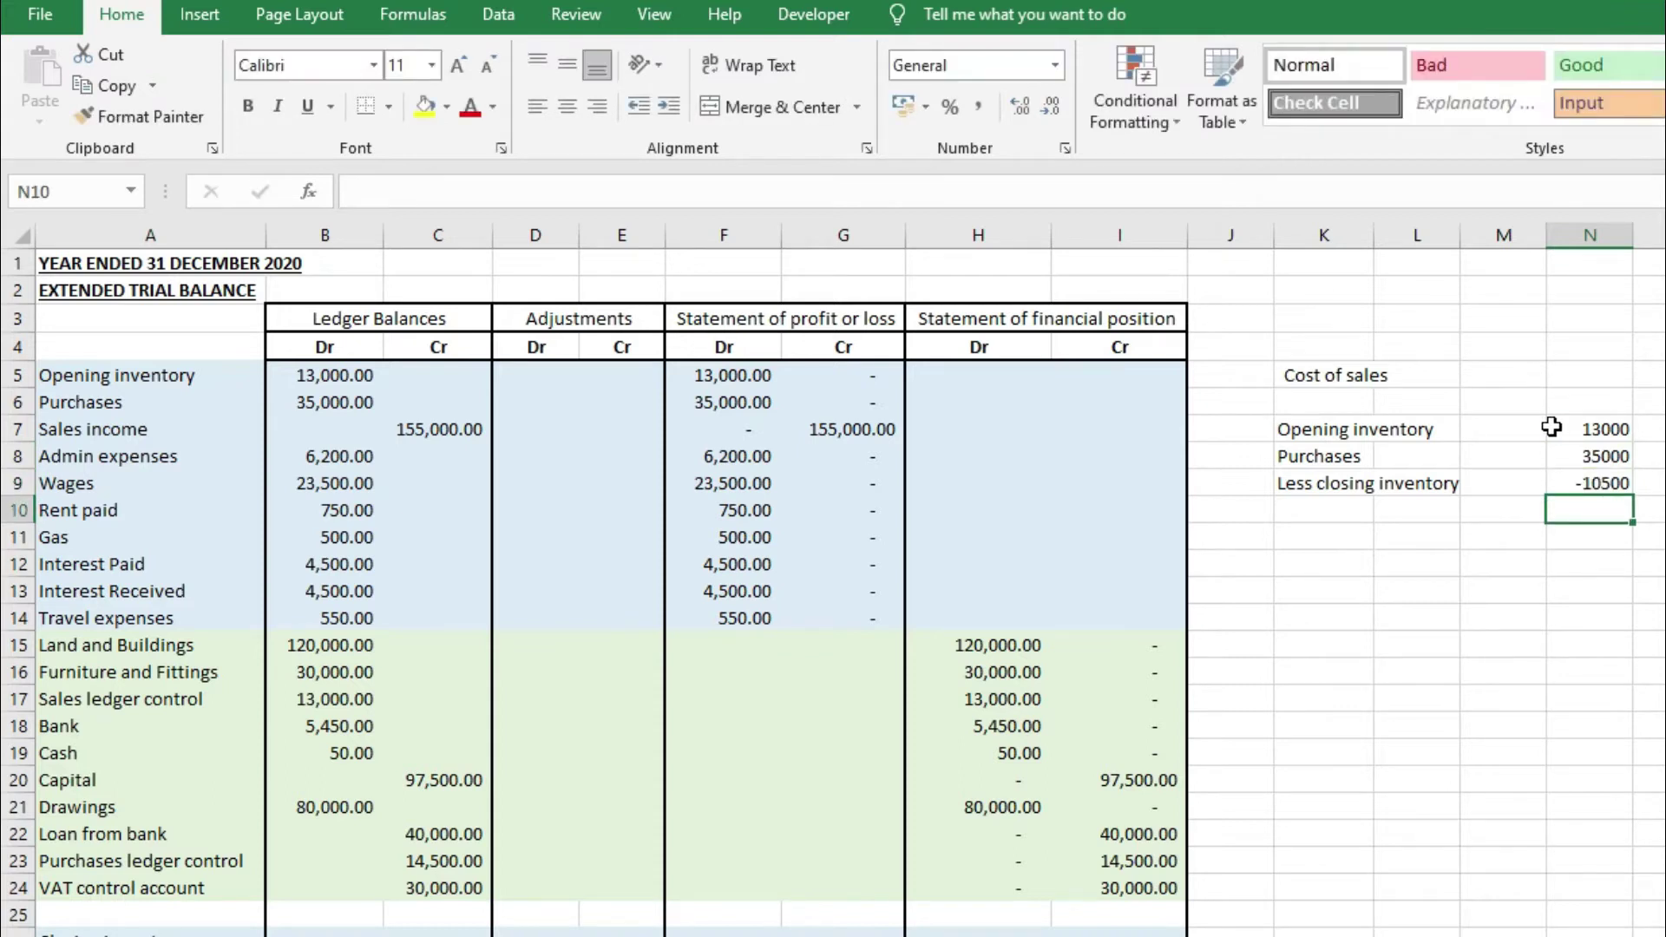
pyautogui.hotkey('alt', '=')
pyautogui.hotkey('ctrl', 'Return')
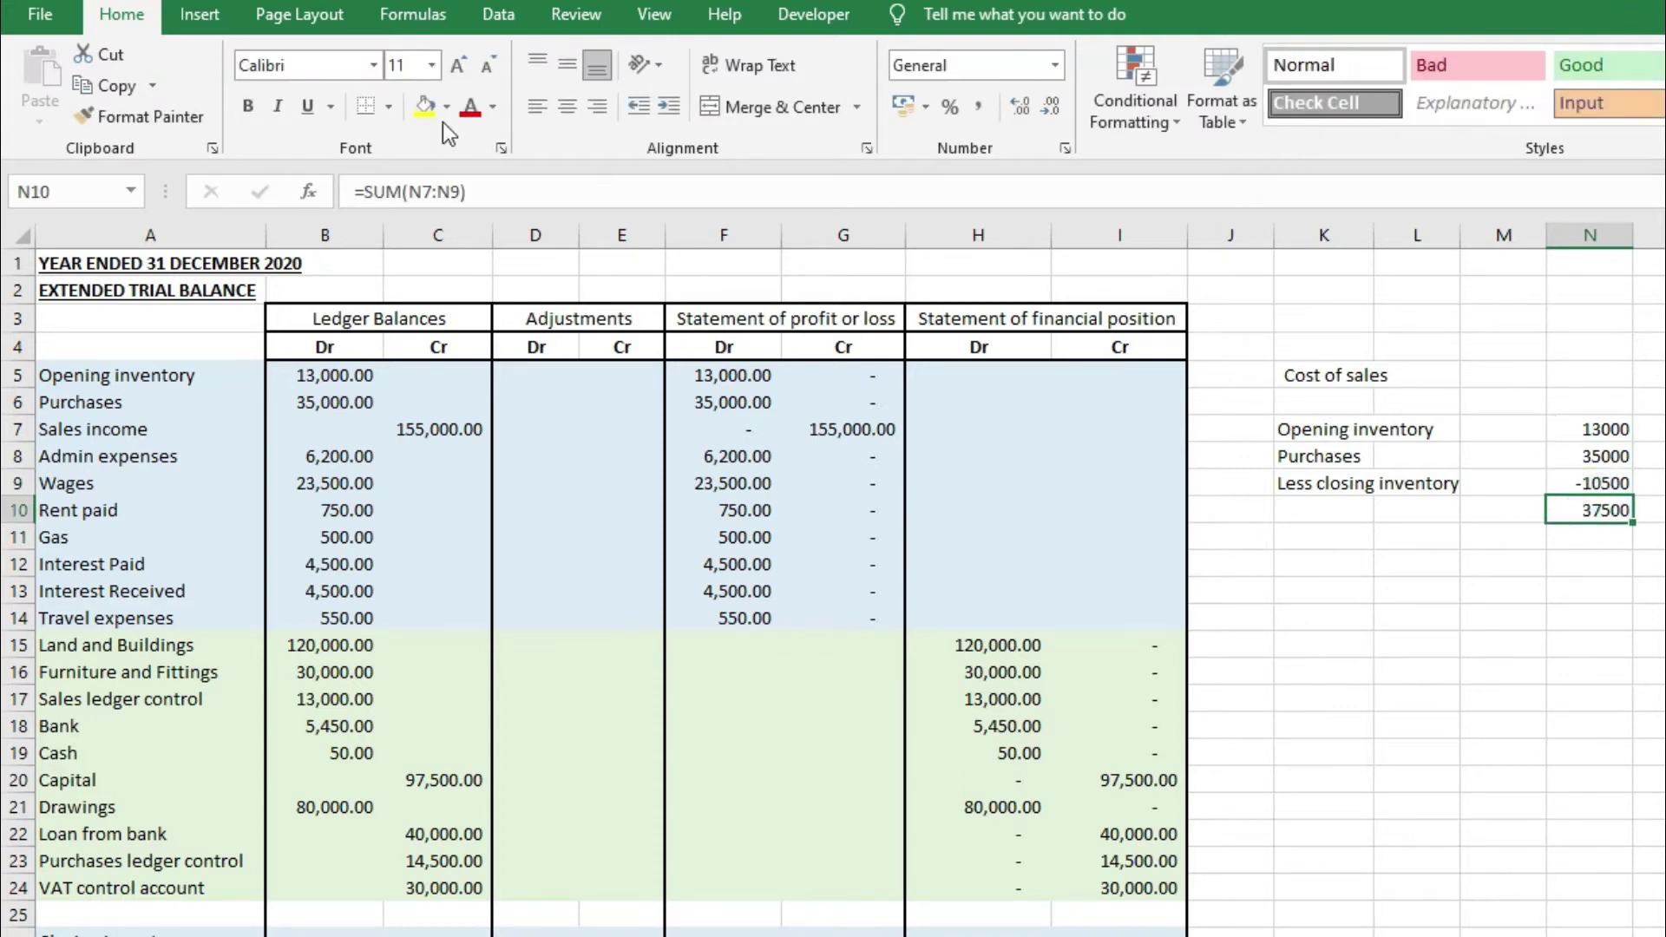
# Give the 37500 total a Top and Double Bottom Border
pyautogui.click(390, 107)
pyautogui.click(475, 565)
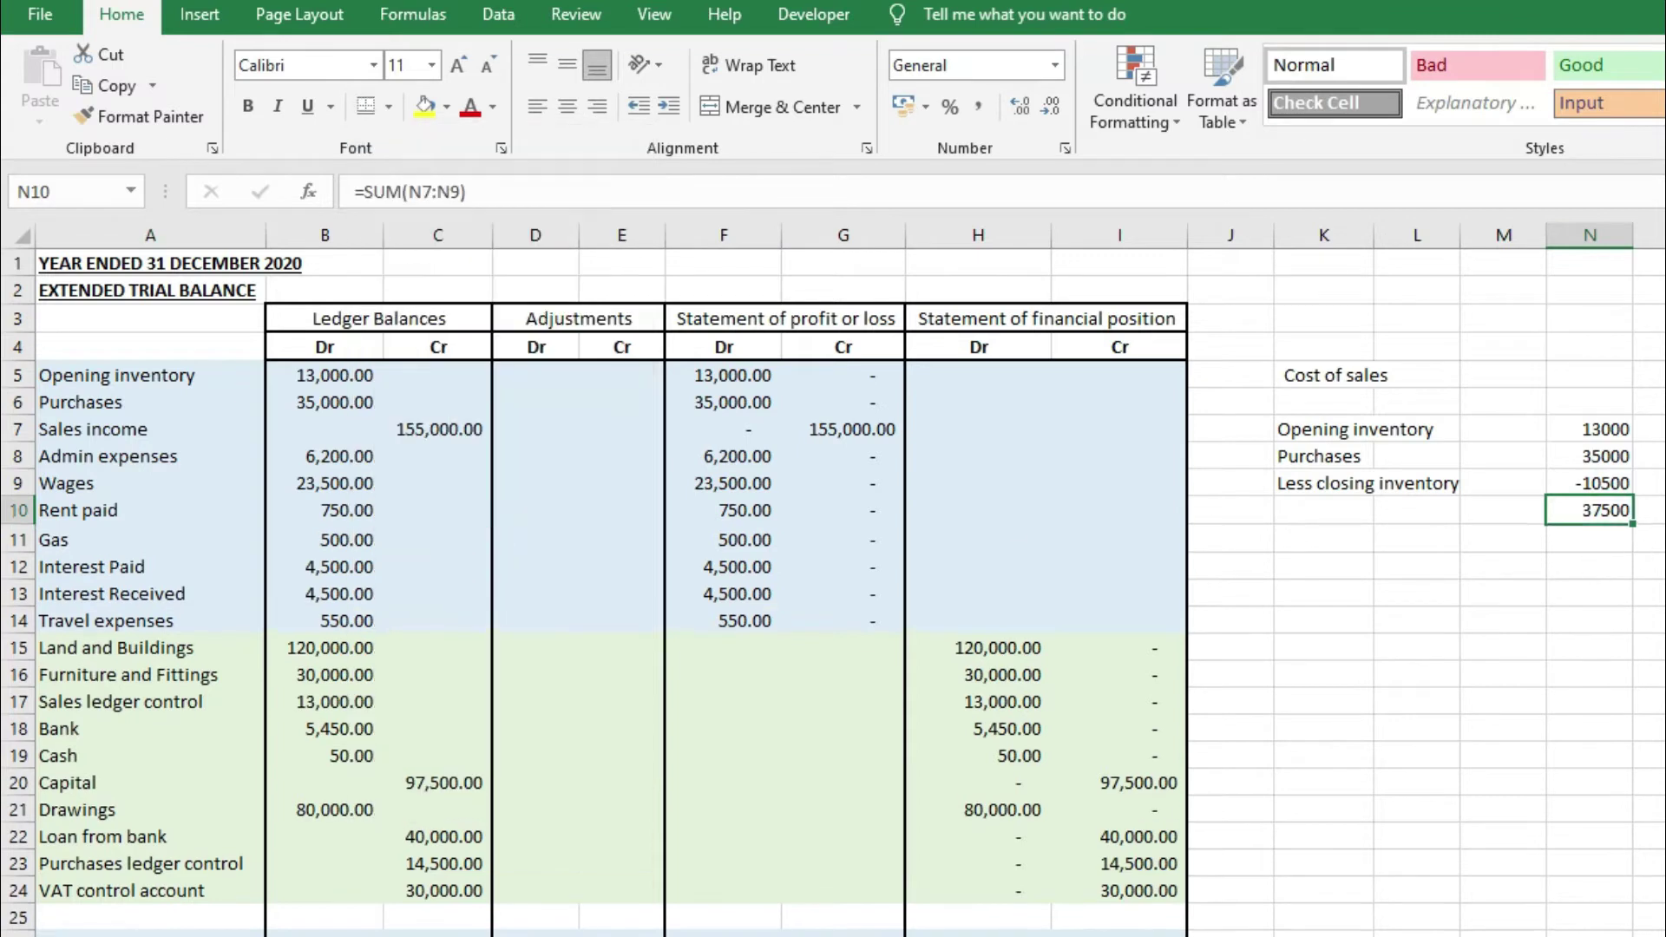
pyautogui.click(1595, 510)
# Add notes plus, plus and minus in O7:O9 beside the three amounts
pyautogui.click(1653, 425)
pyautogui.write('plus')
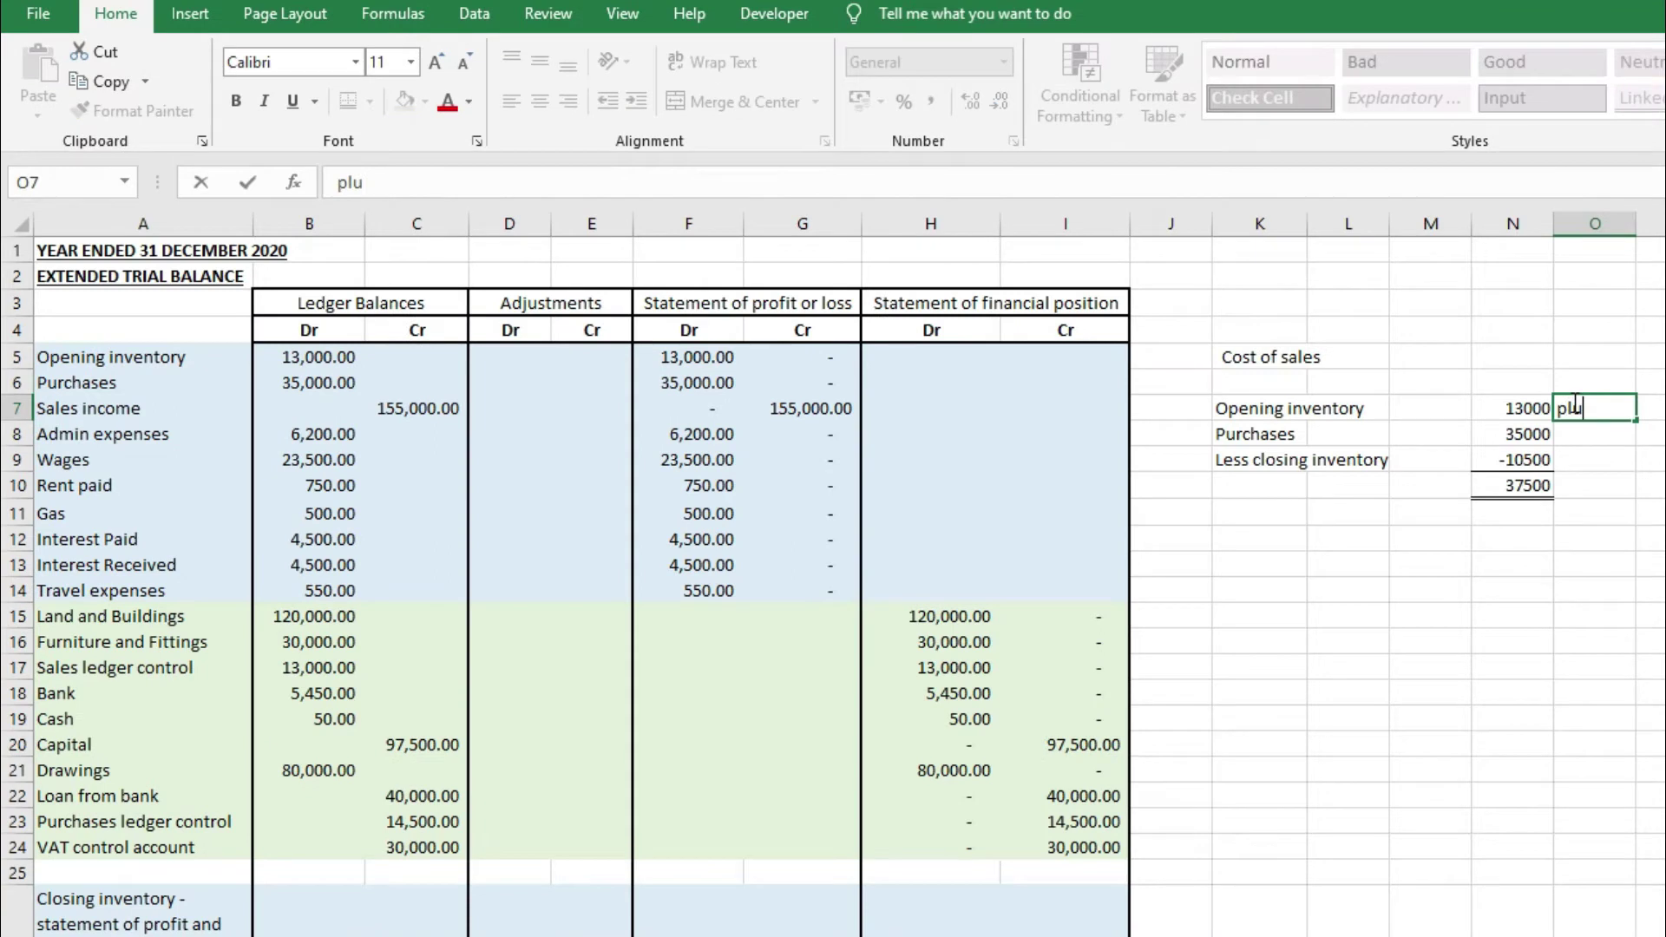
pyautogui.press('Return')
pyautogui.write('ok')
pyautogui.press('BackSpace')
pyautogui.press('BackSpace')
pyautogui.write('plus')
pyautogui.press('Return')
pyautogui.write('minus')
pyautogui.press('Return')
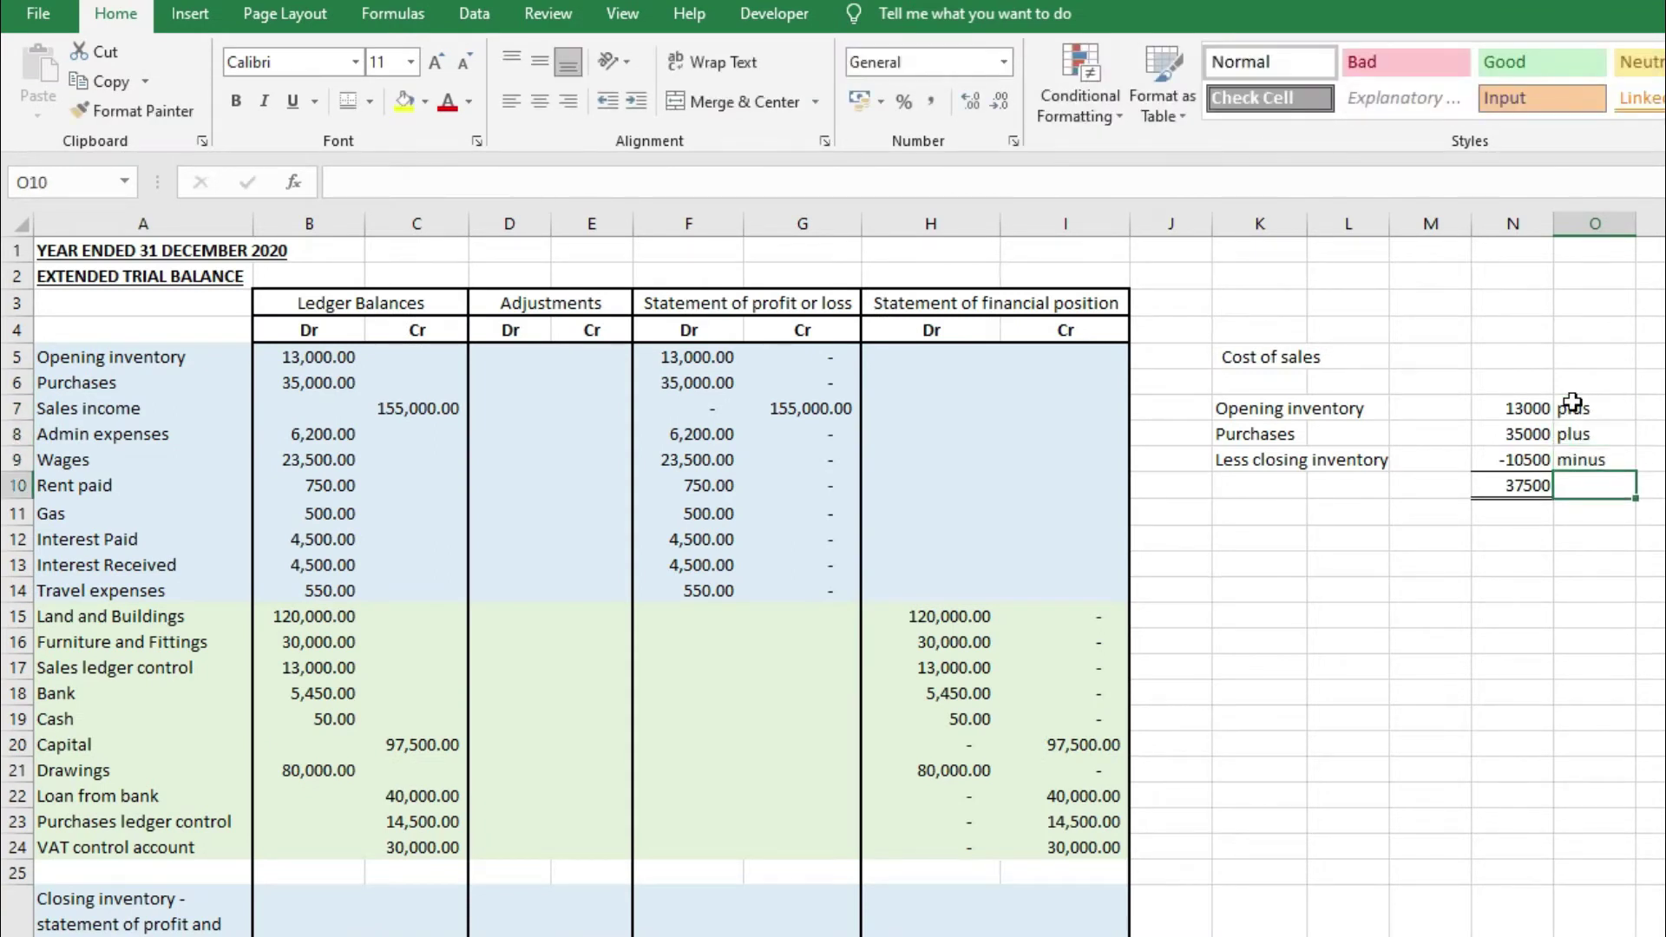
# Add a 'Statement of profit and loss' heading in K12 with the note Costs in there, DEBIT, PLUS
pyautogui.moveTo(73, 410); pyautogui.dragTo(1137, 432)
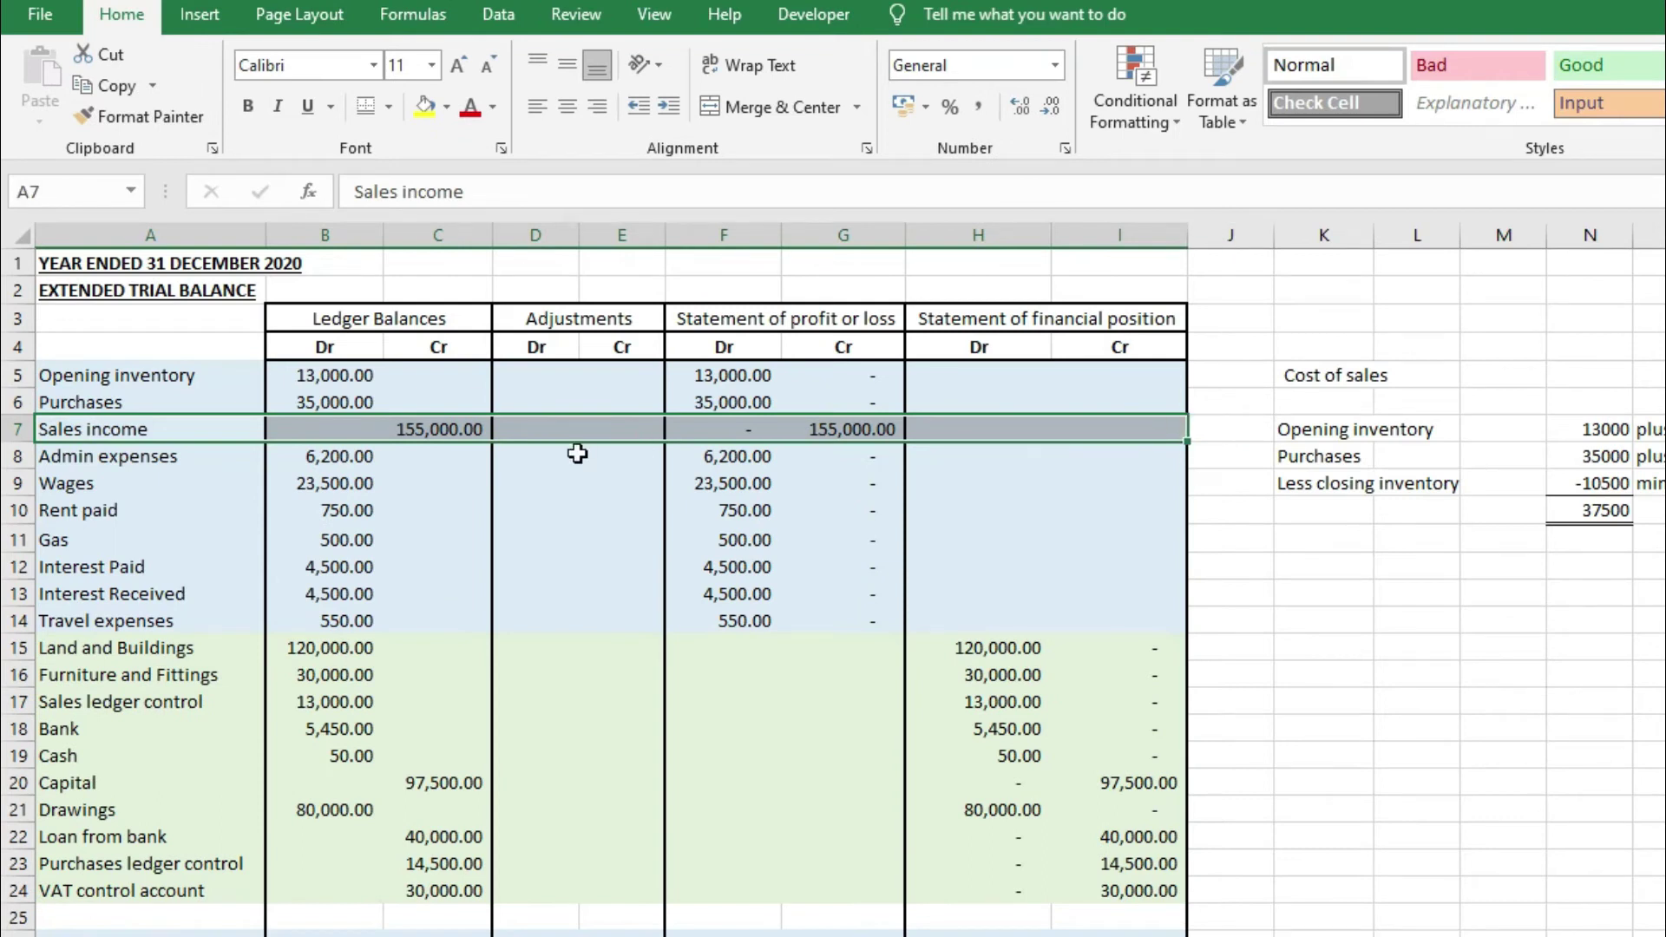
pyautogui.moveTo(78, 456); pyautogui.dragTo(1132, 632)
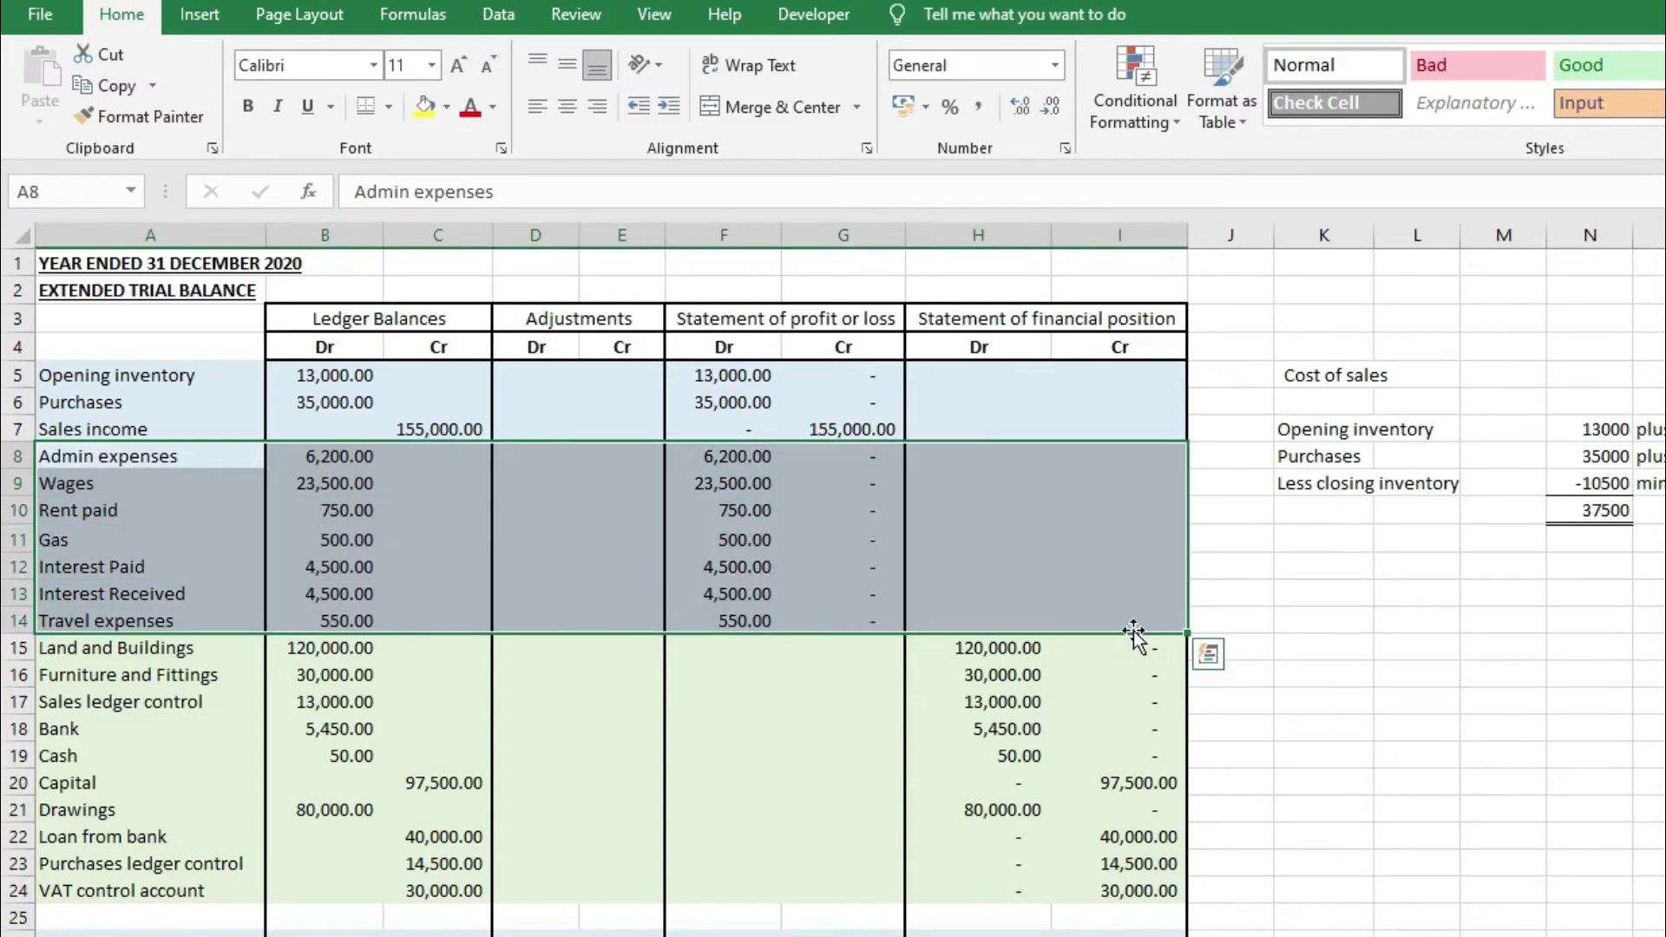
pyautogui.click(1330, 568)
pyautogui.write('Statement of profit and loss')
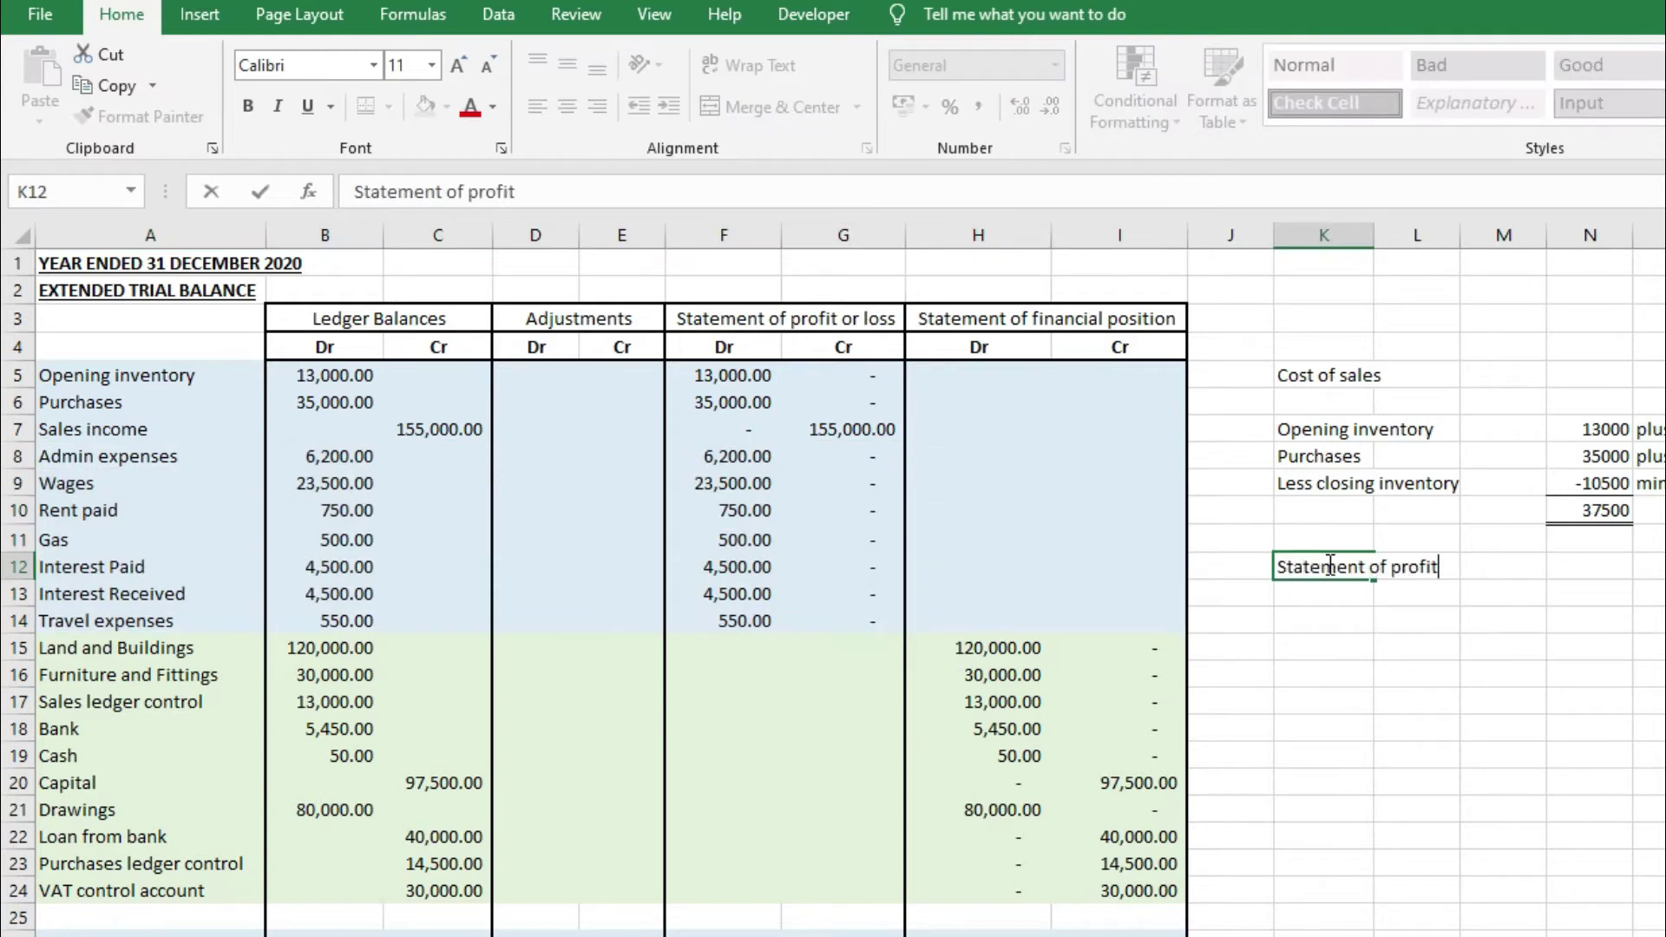
pyautogui.press('Return')
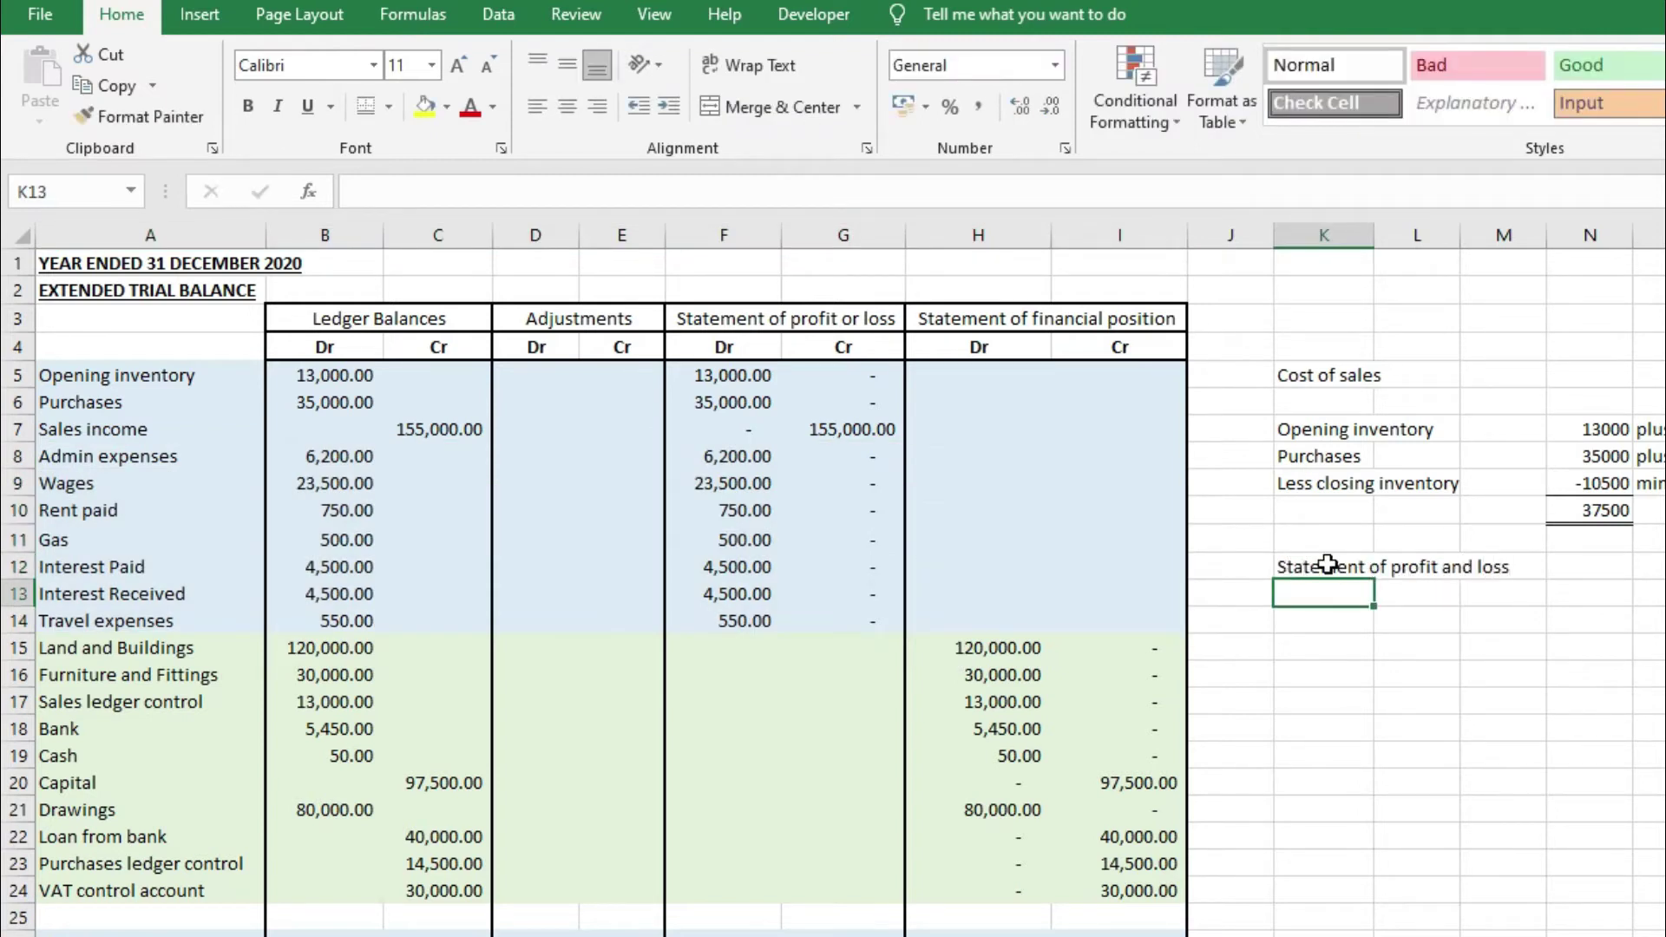
pyautogui.write('Costs in there')
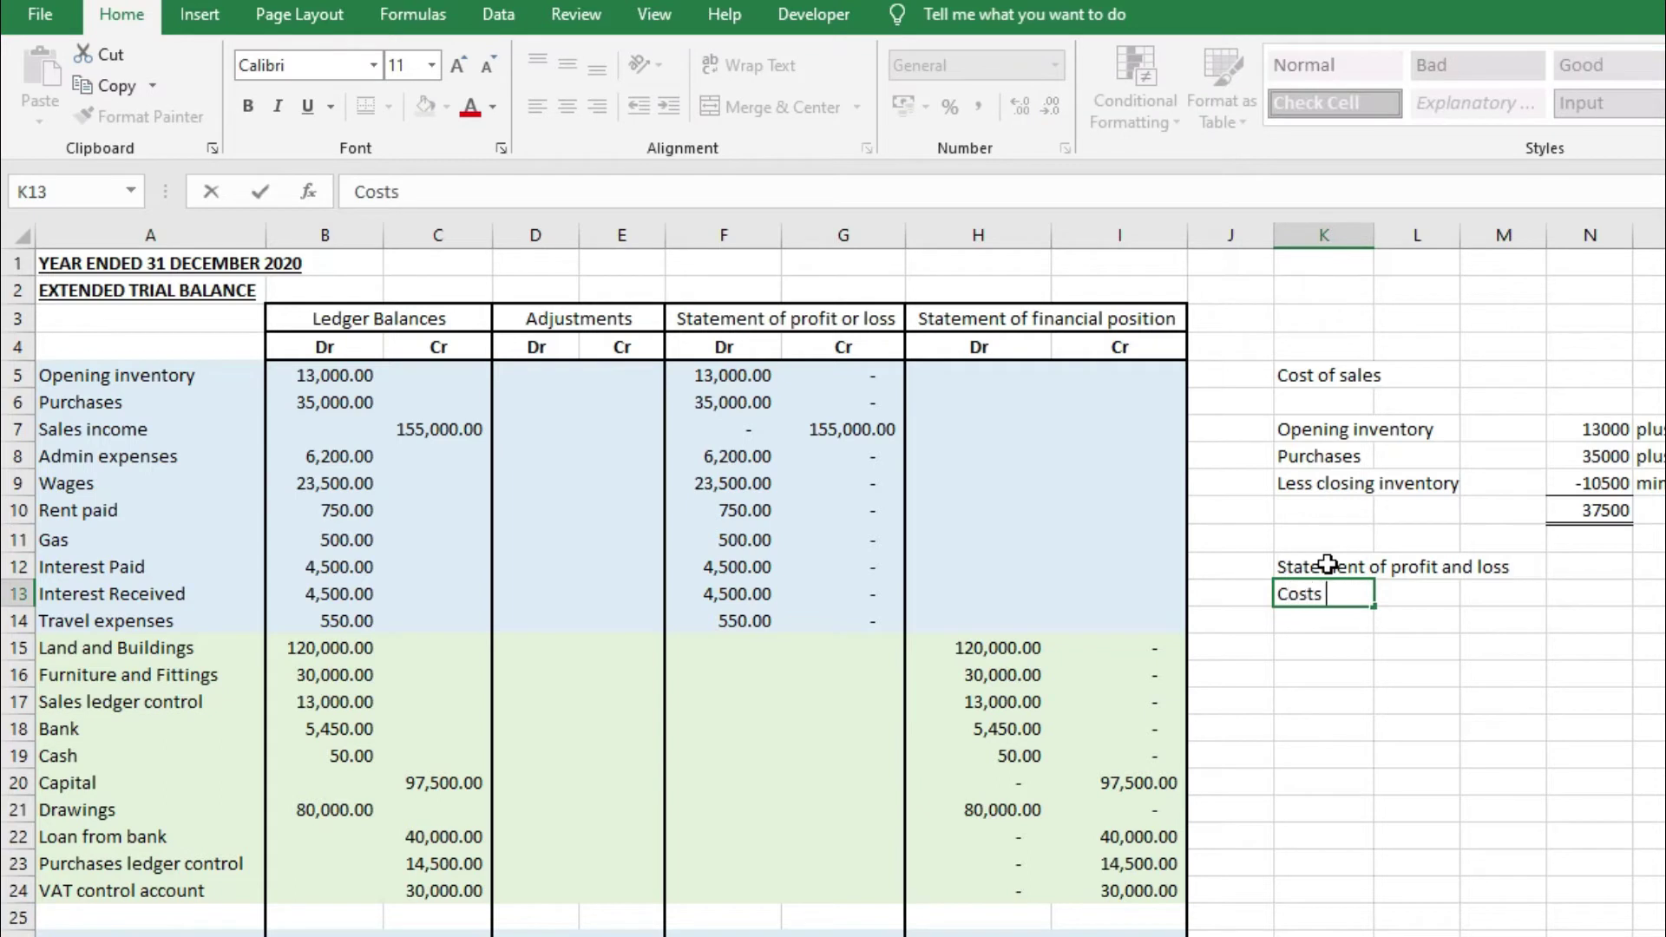
pyautogui.press('Tab')
pyautogui.press('Tab')
pyautogui.write('DEBIT')
pyautogui.press('Tab')
pyautogui.write('PLUS')
pyautogui.press('Return')
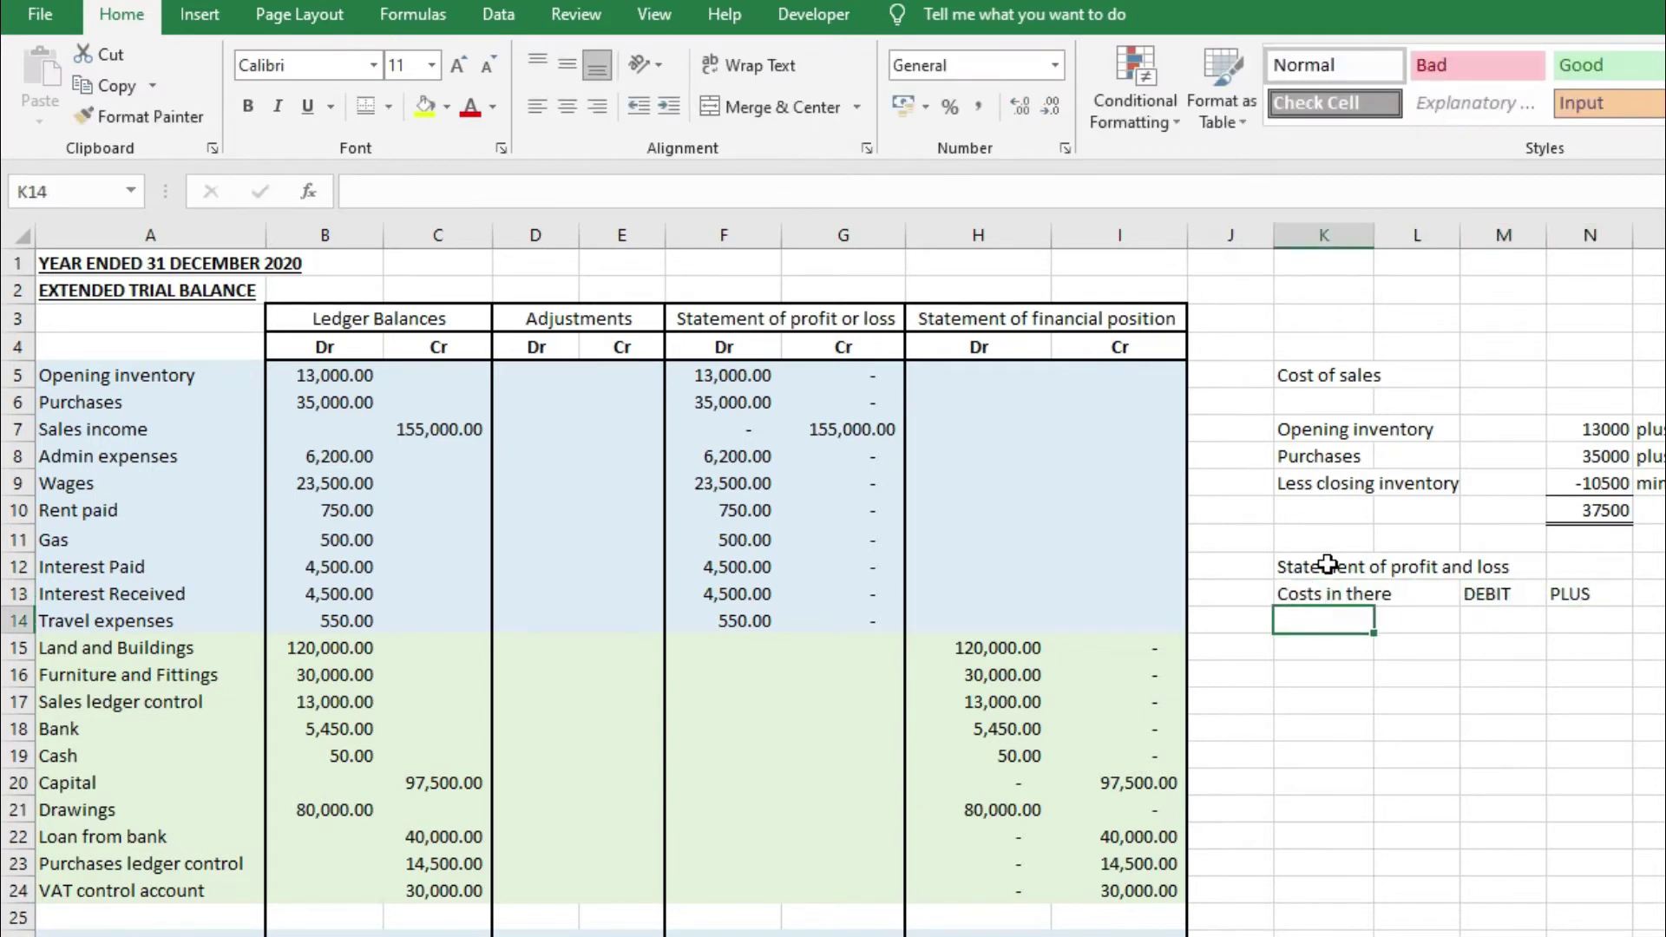
# Add the line Income, CREDIT, NEGATIVE and make the heading bold and underlined
pyautogui.write('Income')
pyautogui.press('Tab')
pyautogui.press('Tab')
pyautogui.write('x')
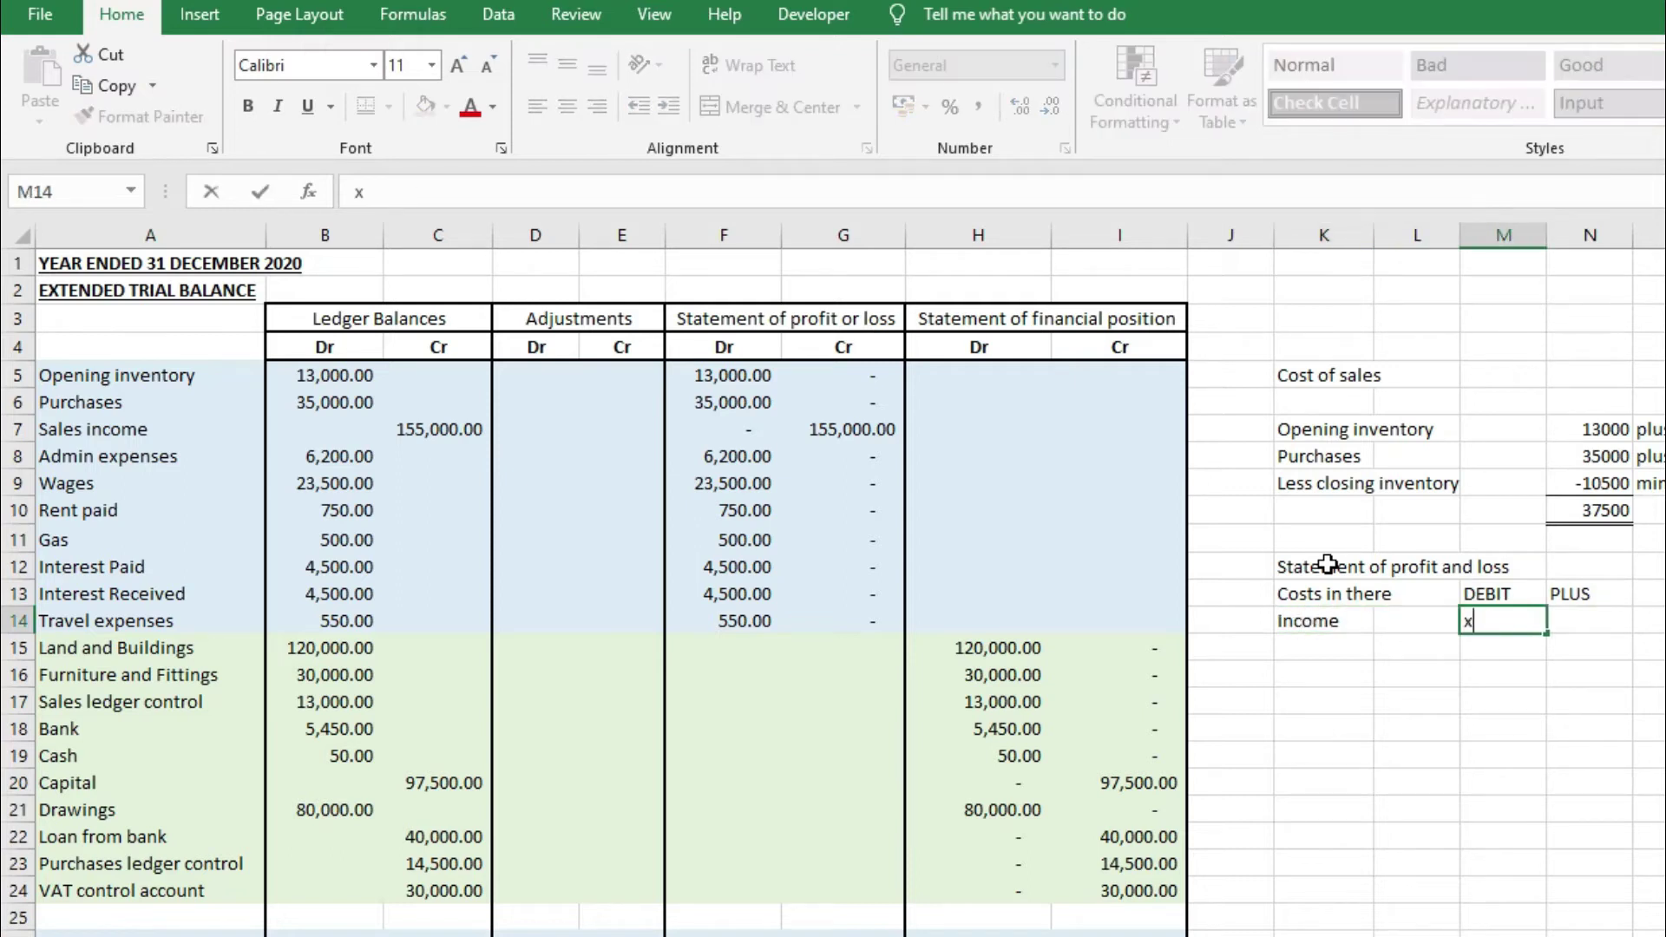
pyautogui.write('CREDIT')
pyautogui.press('Tab')
pyautogui.write('MIN')
pyautogui.press('BackSpace')
pyautogui.press('BackSpace')
pyautogui.press('BackSpace')
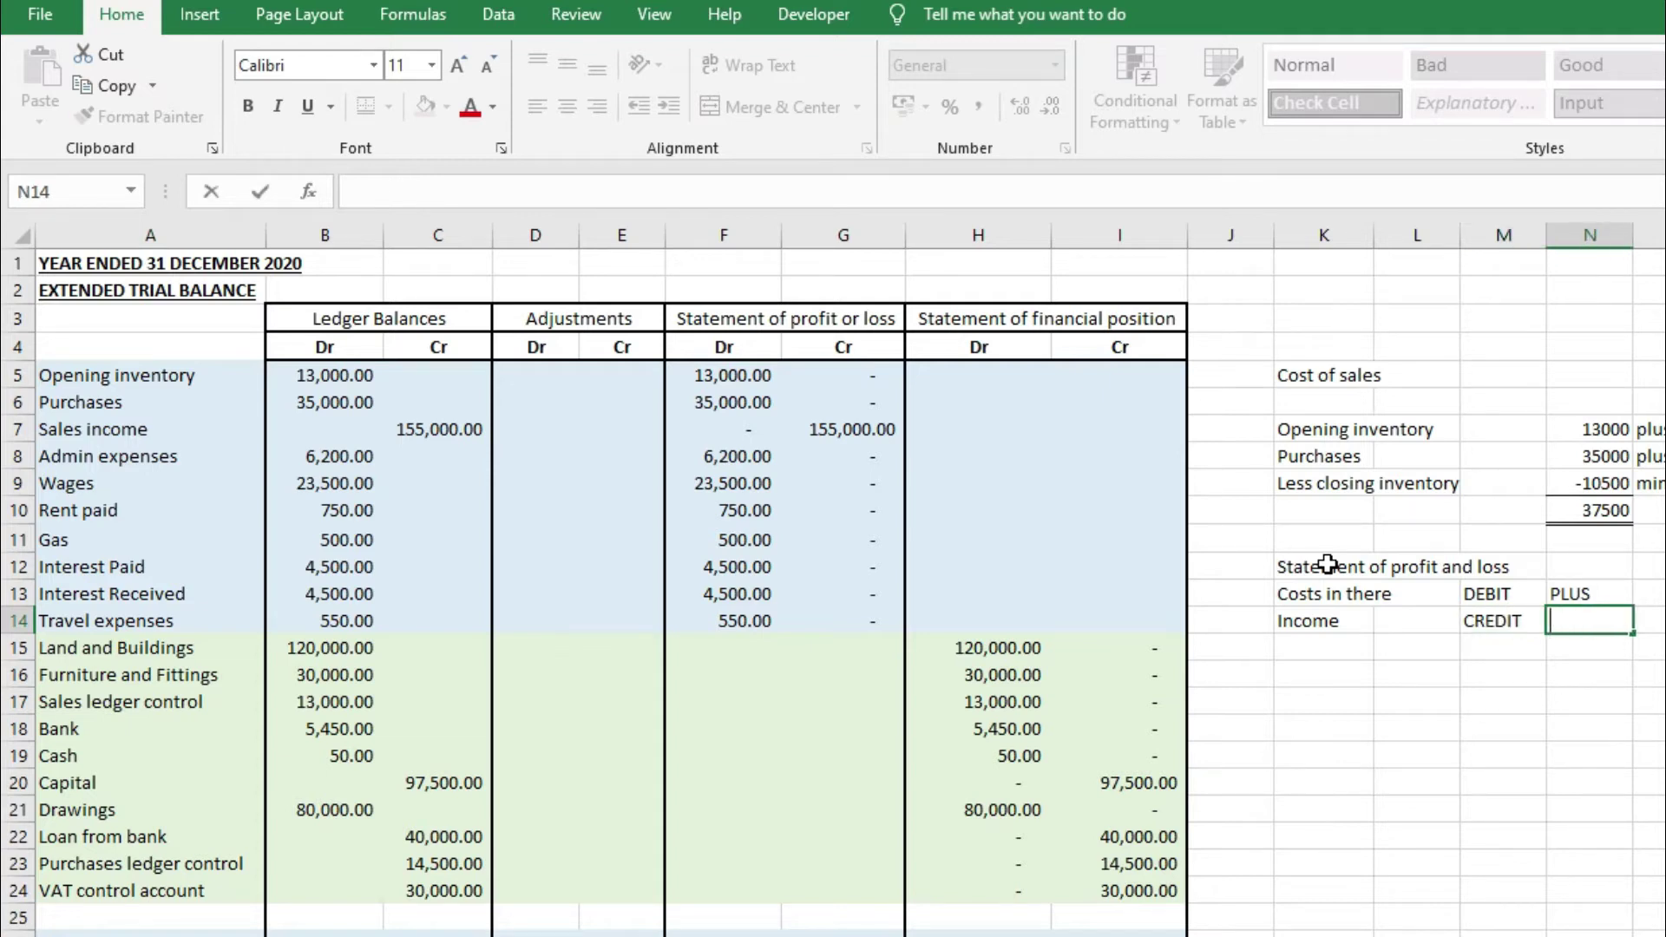
pyautogui.write('NEGATIVE')
pyautogui.click(1328, 565)
pyautogui.hotkey('ctrl', 'b')
pyautogui.hotkey('ctrl', 'u')
# Select the side-working block K5:N14 and delete it
pyautogui.moveTo(1359, 378); pyautogui.dragTo(1614, 630)
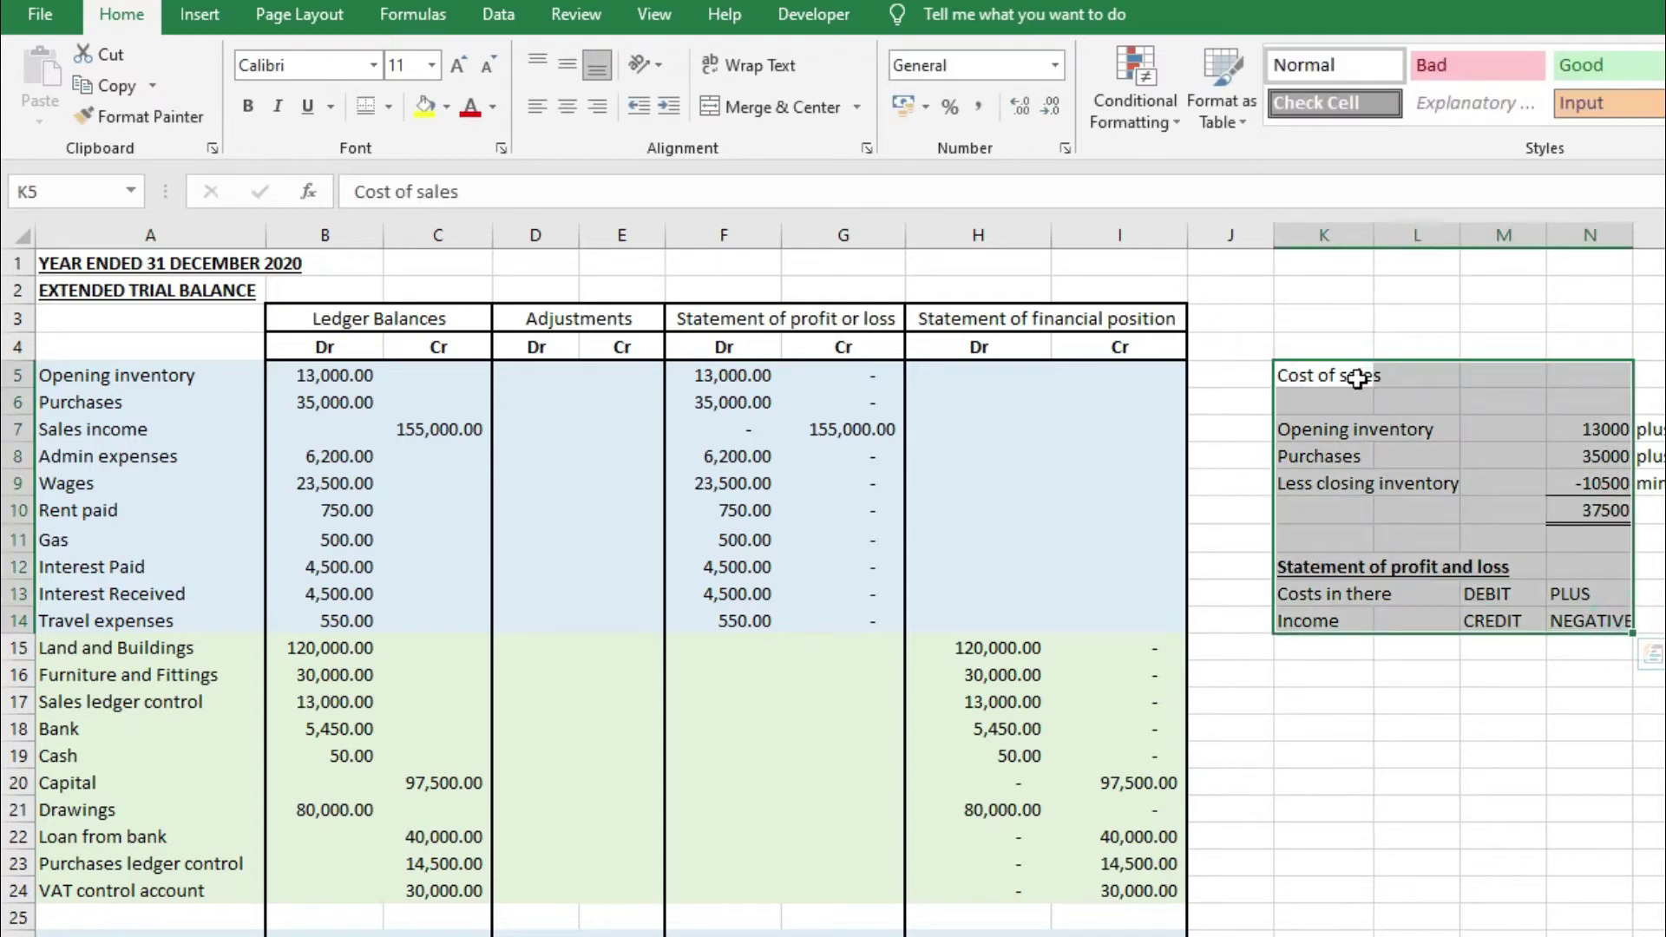
pyautogui.moveTo(1358, 378); pyautogui.dragTo(1614, 629)
pyautogui.press('Delete')
pyautogui.click(1305, 346)
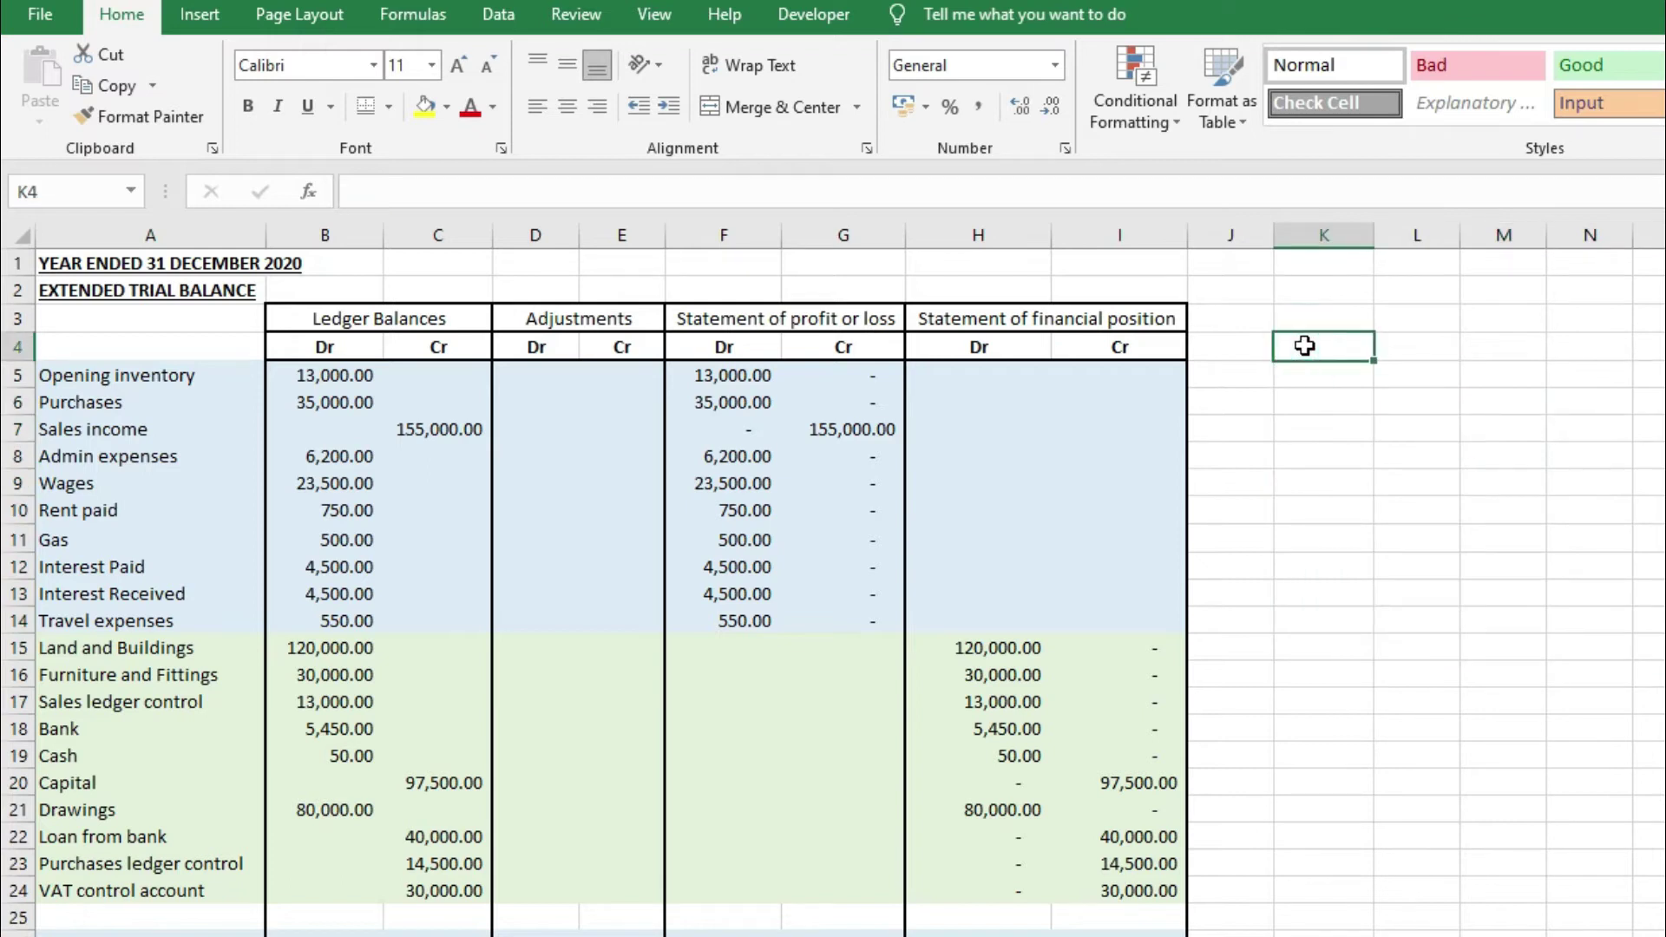
# Type a JNL heading in K4 with the entry DR P&L, Cr Inventory
pyautogui.write('JNL')
pyautogui.press('Return')
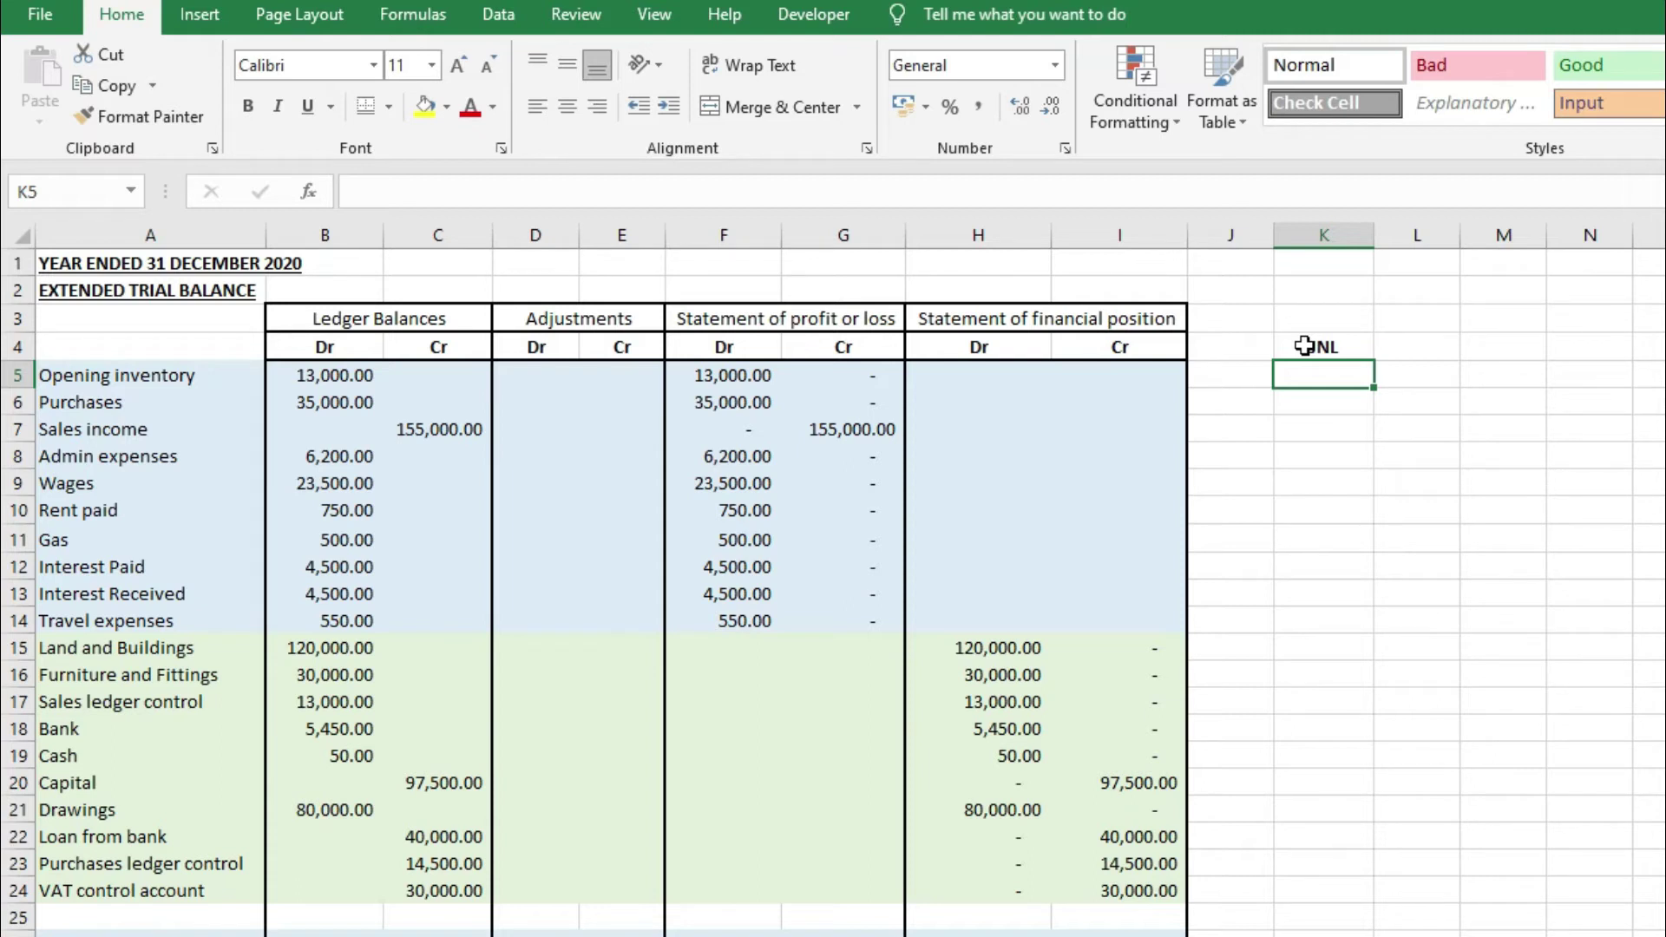
pyautogui.write('DR')
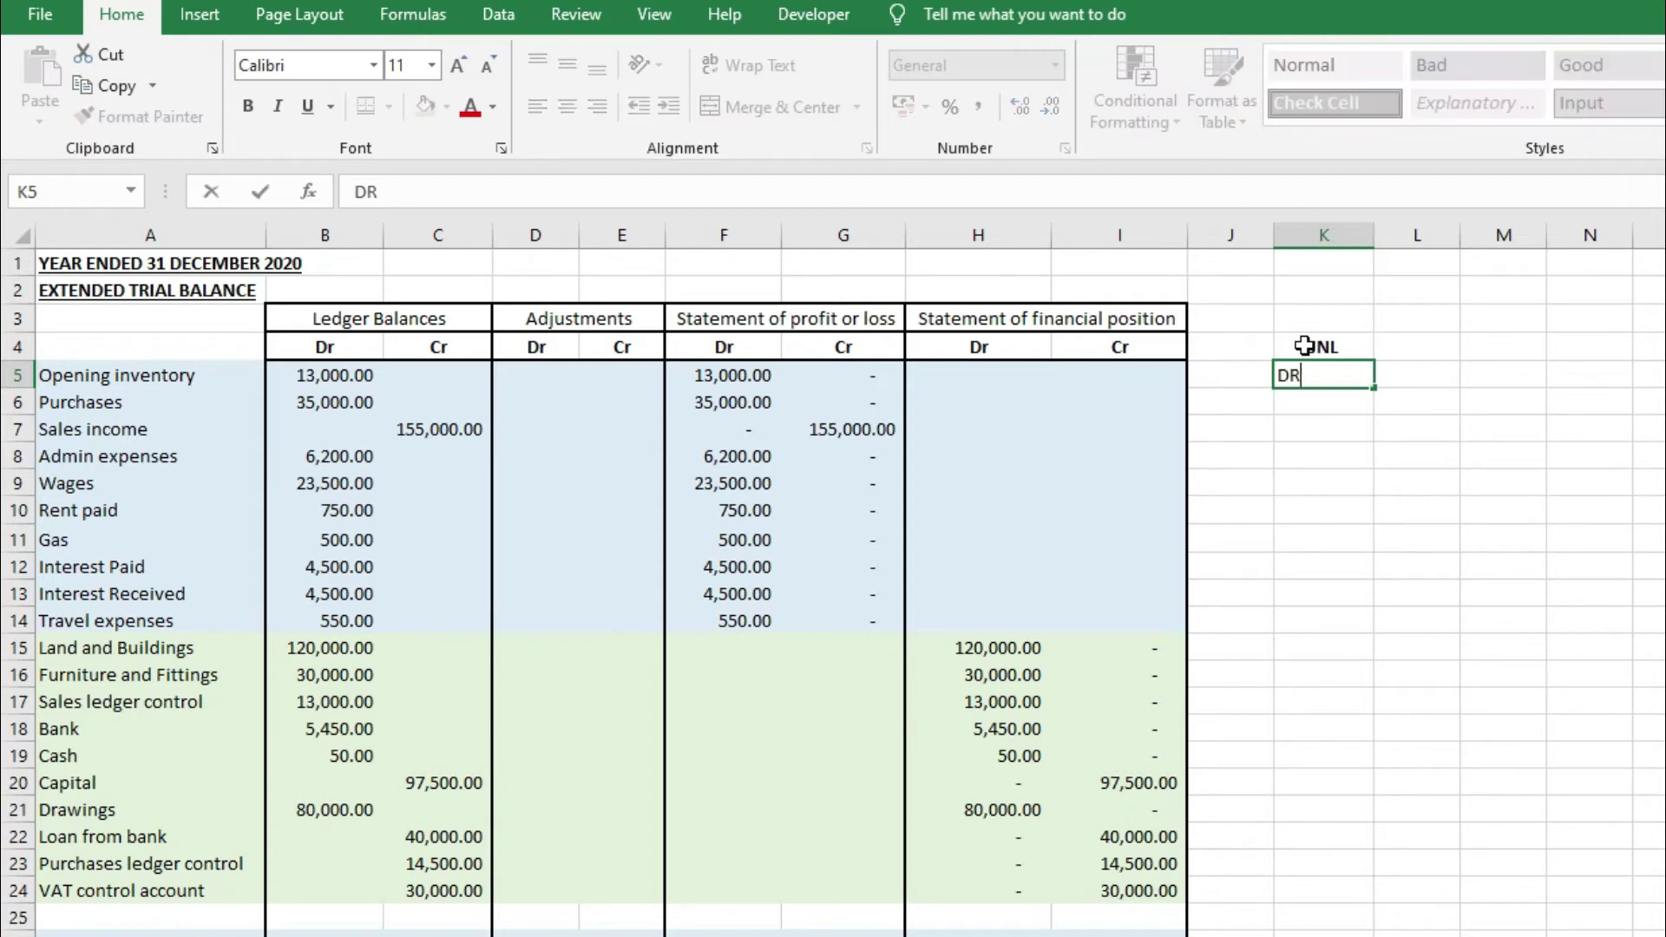
pyautogui.press('Tab')
pyautogui.write('p&l')
pyautogui.press('Tab')
pyautogui.write('cR')
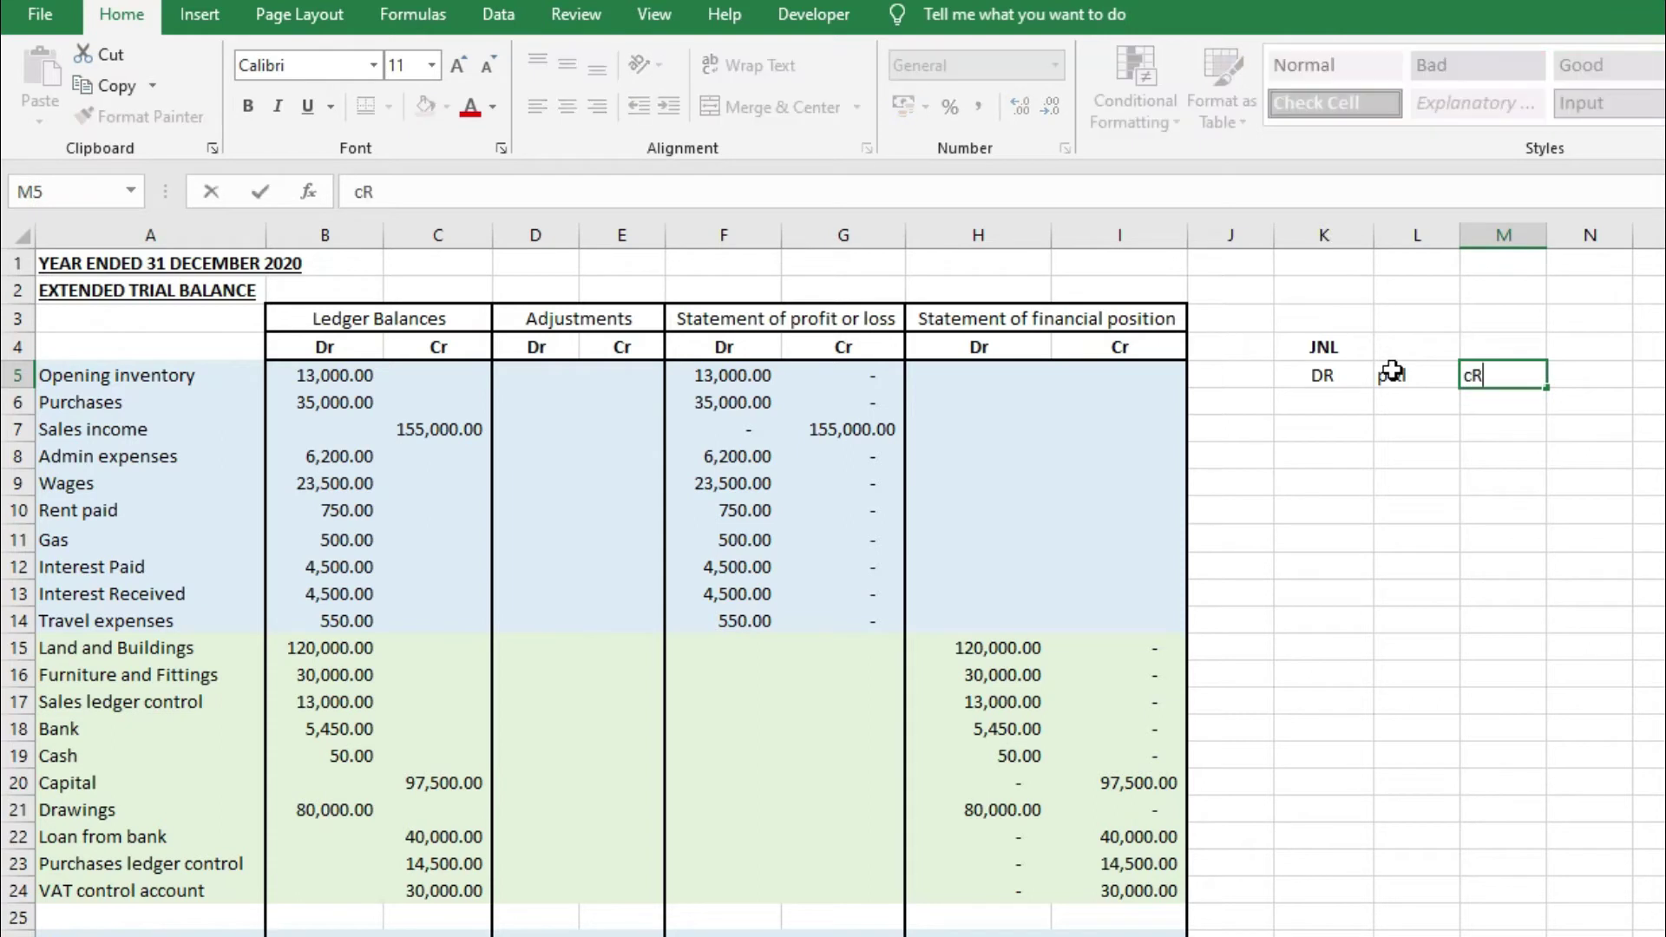
pyautogui.press('Tab')
pyautogui.write('lnventory')
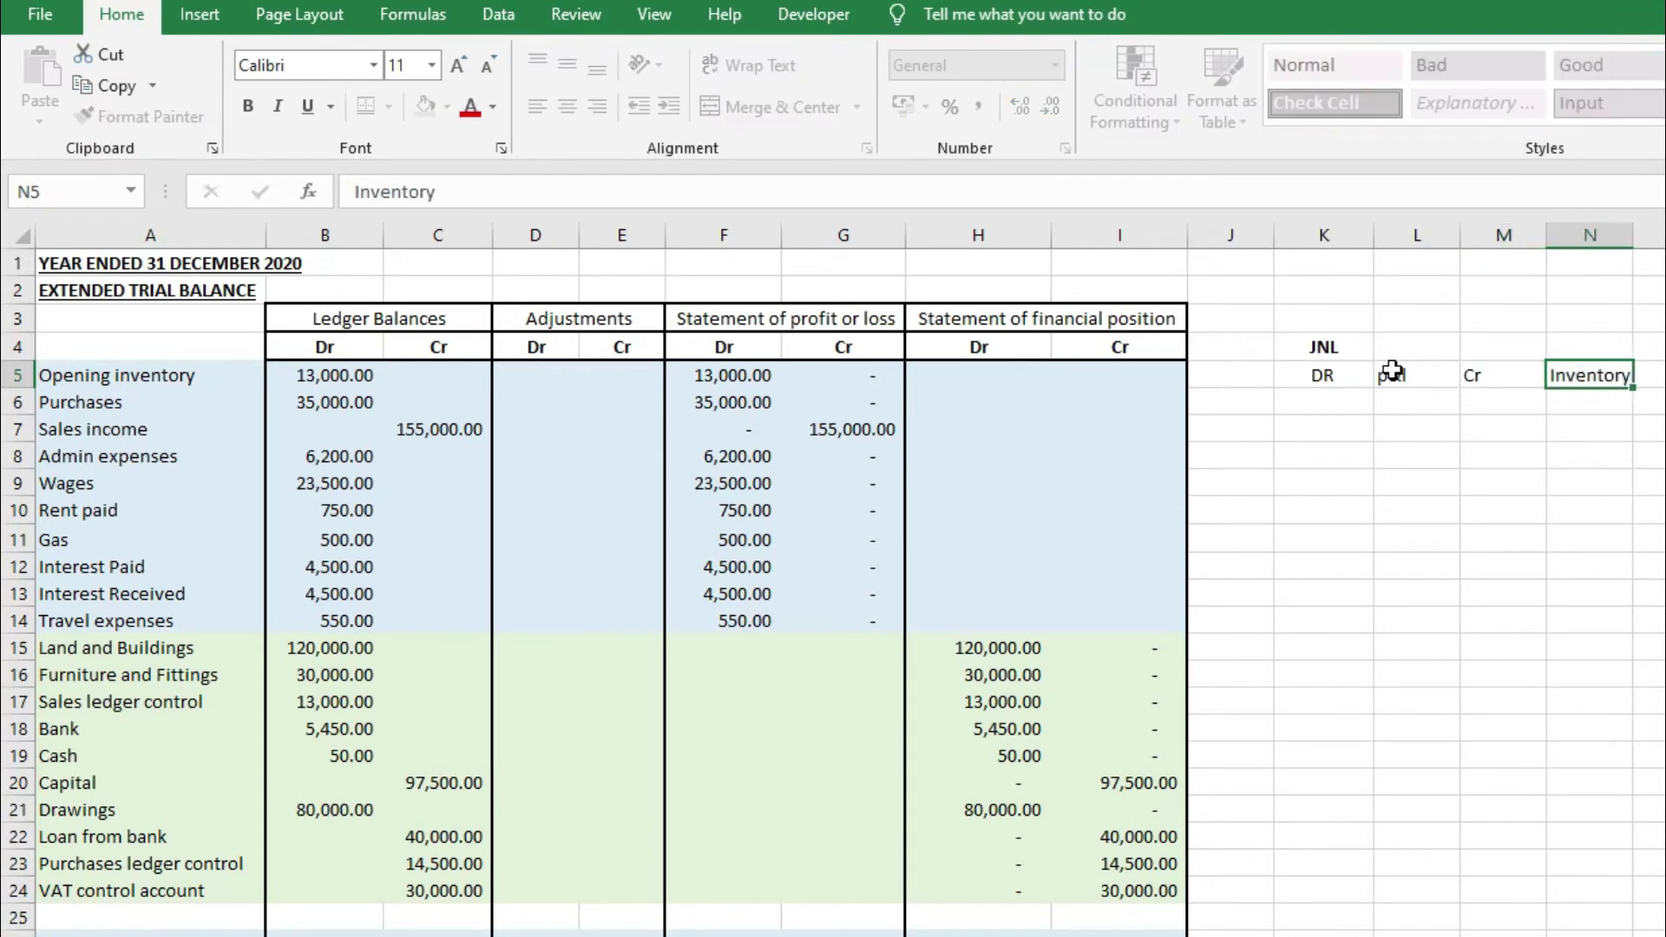
pyautogui.press('Return')
# Add the line DR P&L, Cr Purchase ledger control account, copying DR P&L into row 5
pyautogui.write('DR')
pyautogui.press('Tab')
pyautogui.write('P&L')
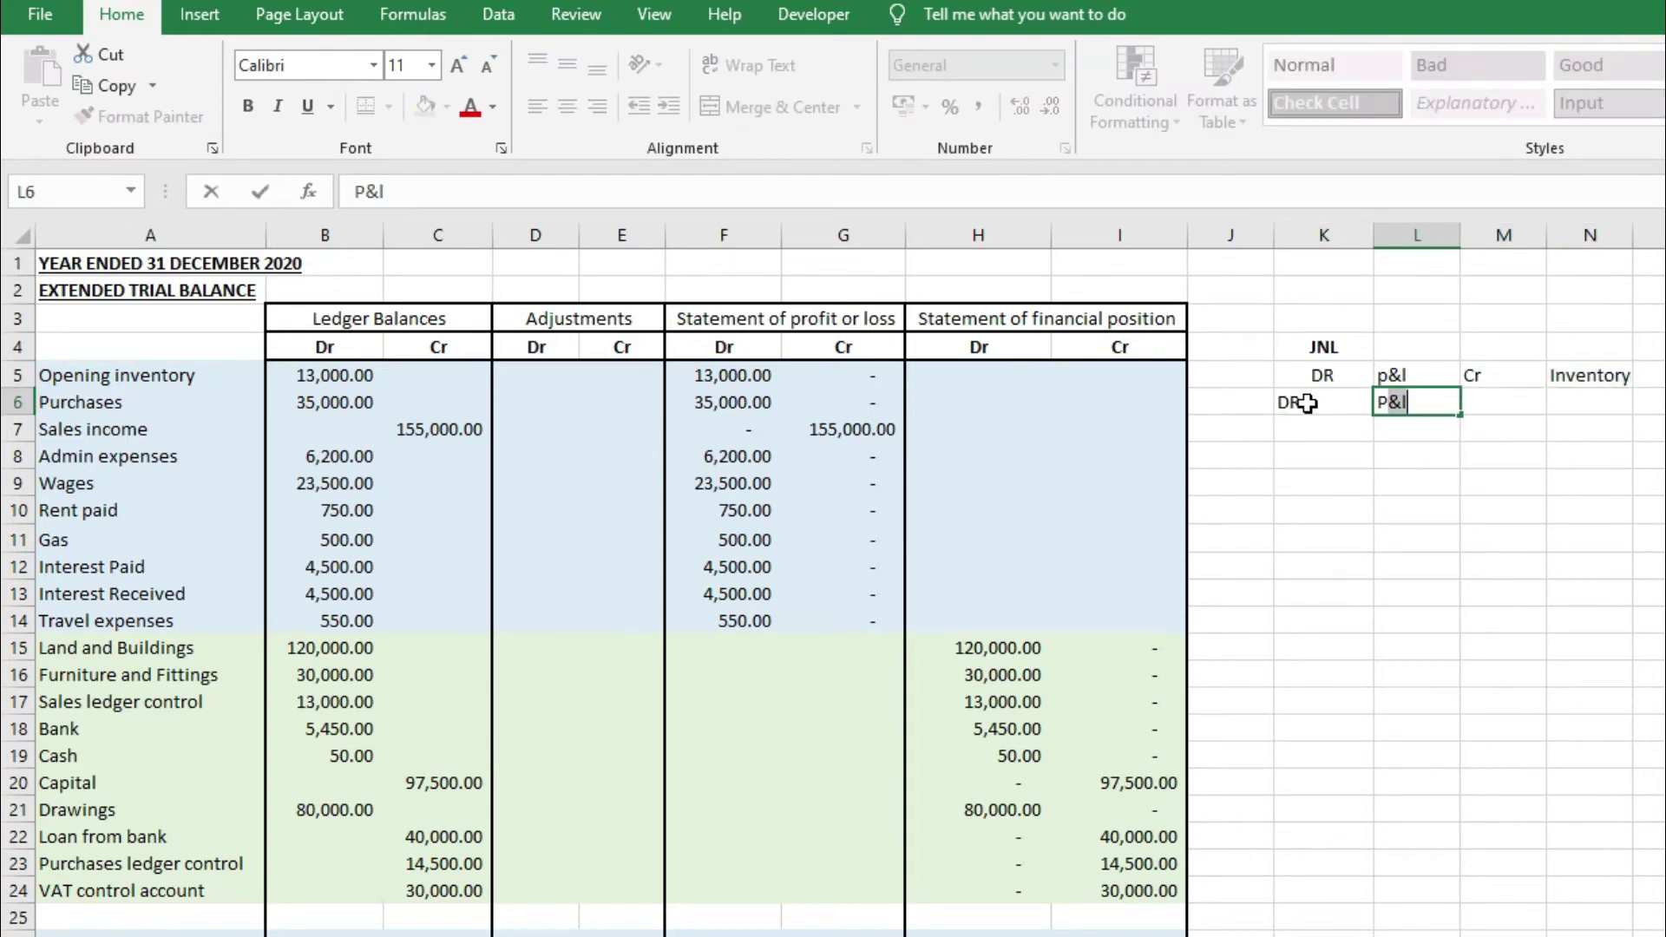
pyautogui.moveTo(1308, 403); pyautogui.dragTo(1406, 402)
pyautogui.hotkey('ctrl', 'c')
pyautogui.click(1328, 376)
pyautogui.hotkey('ctrl', 'v')
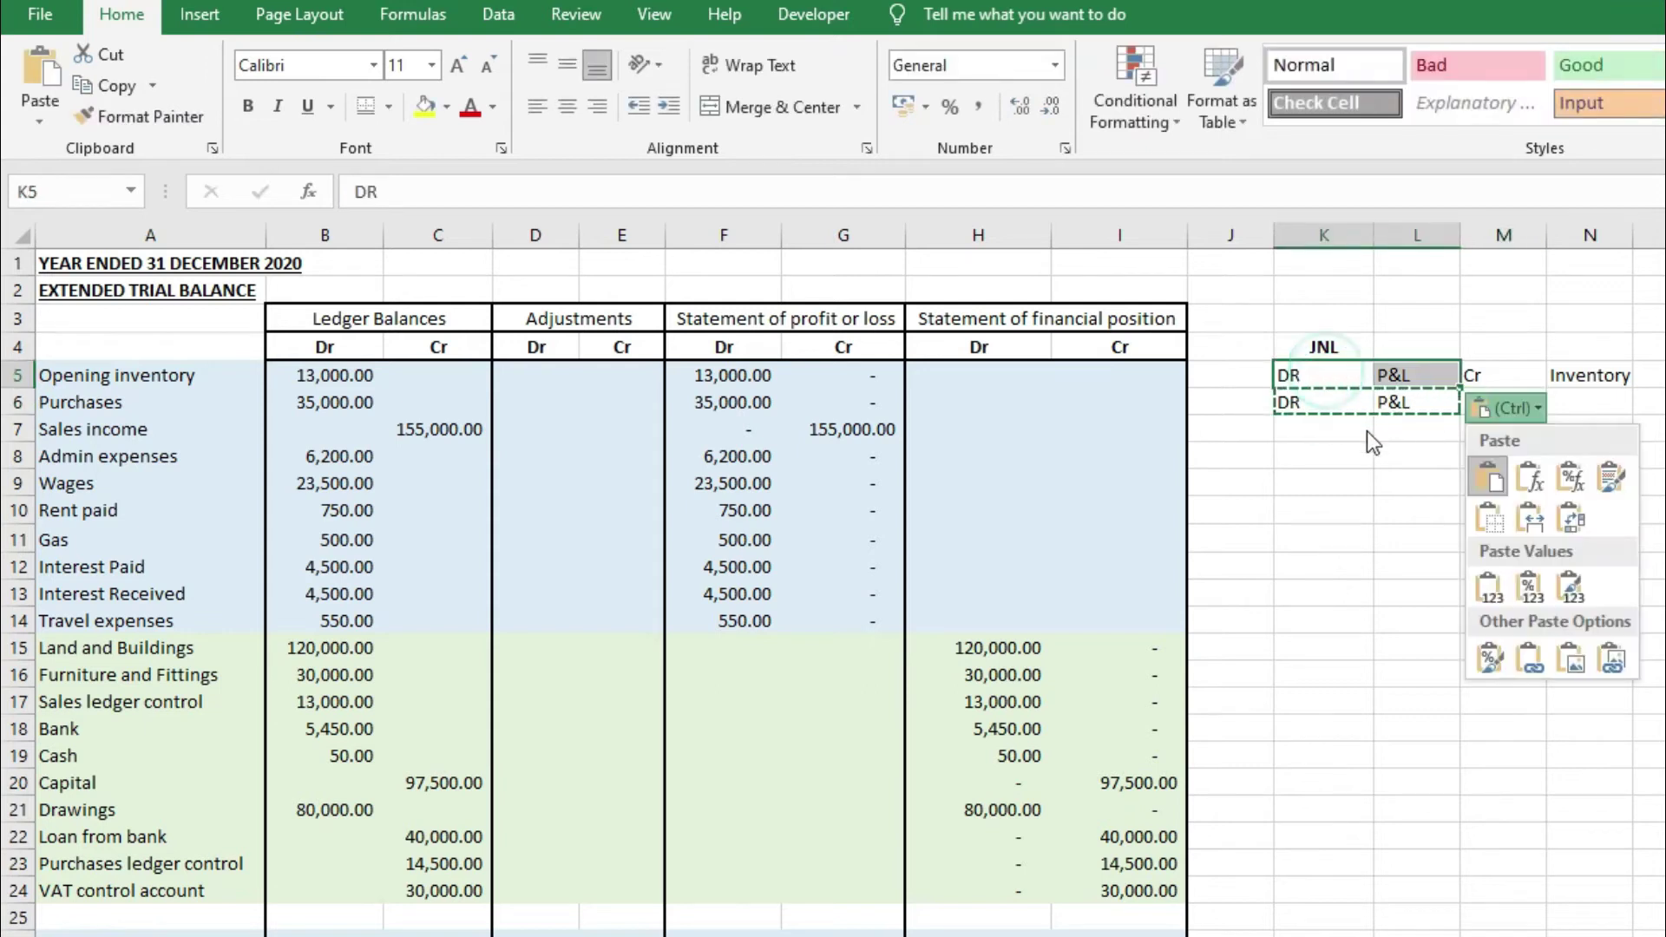
pyautogui.click(1507, 401)
pyautogui.write('Cr')
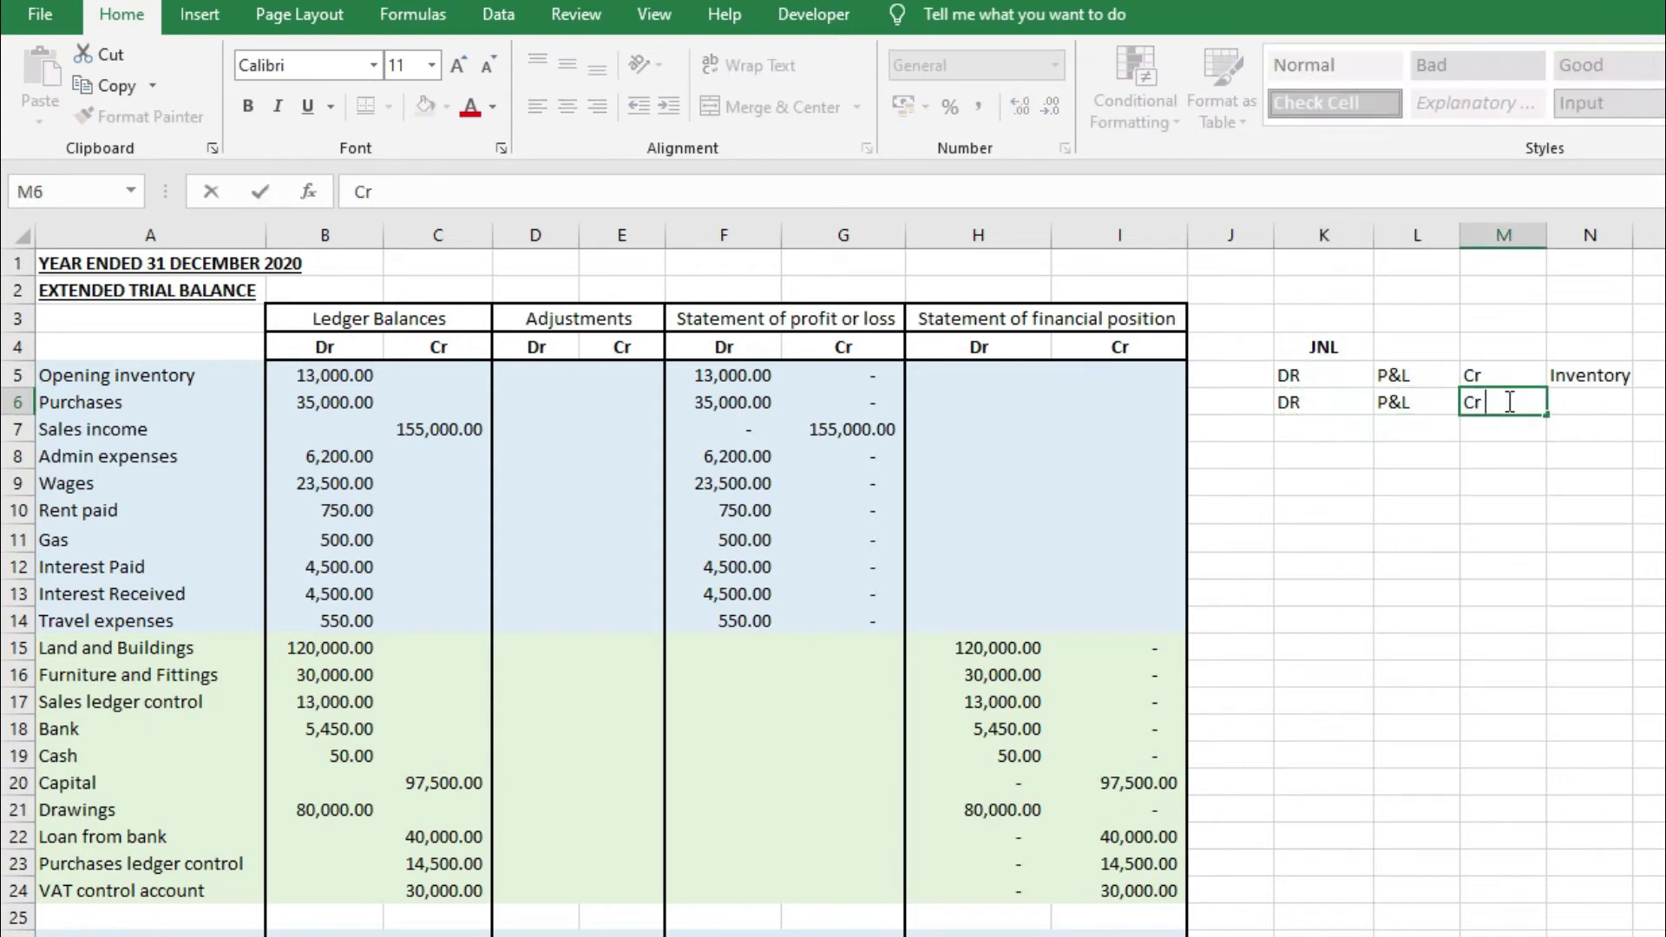
pyautogui.press('Tab')
pyautogui.write('C')
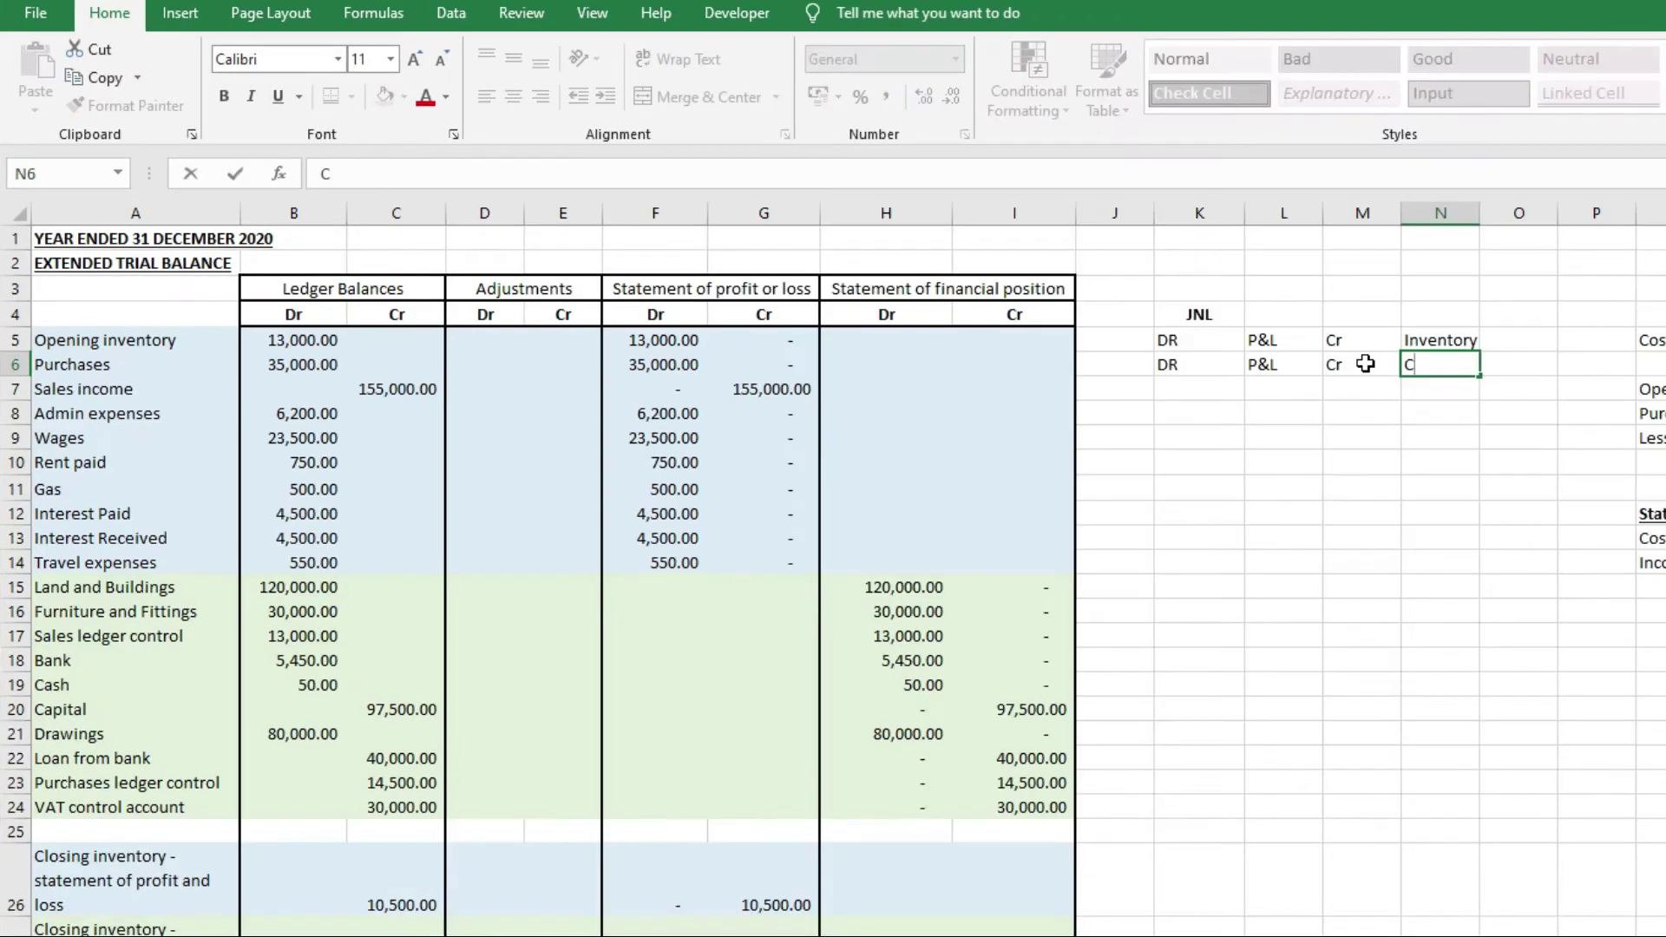
pyautogui.write('urchase led')
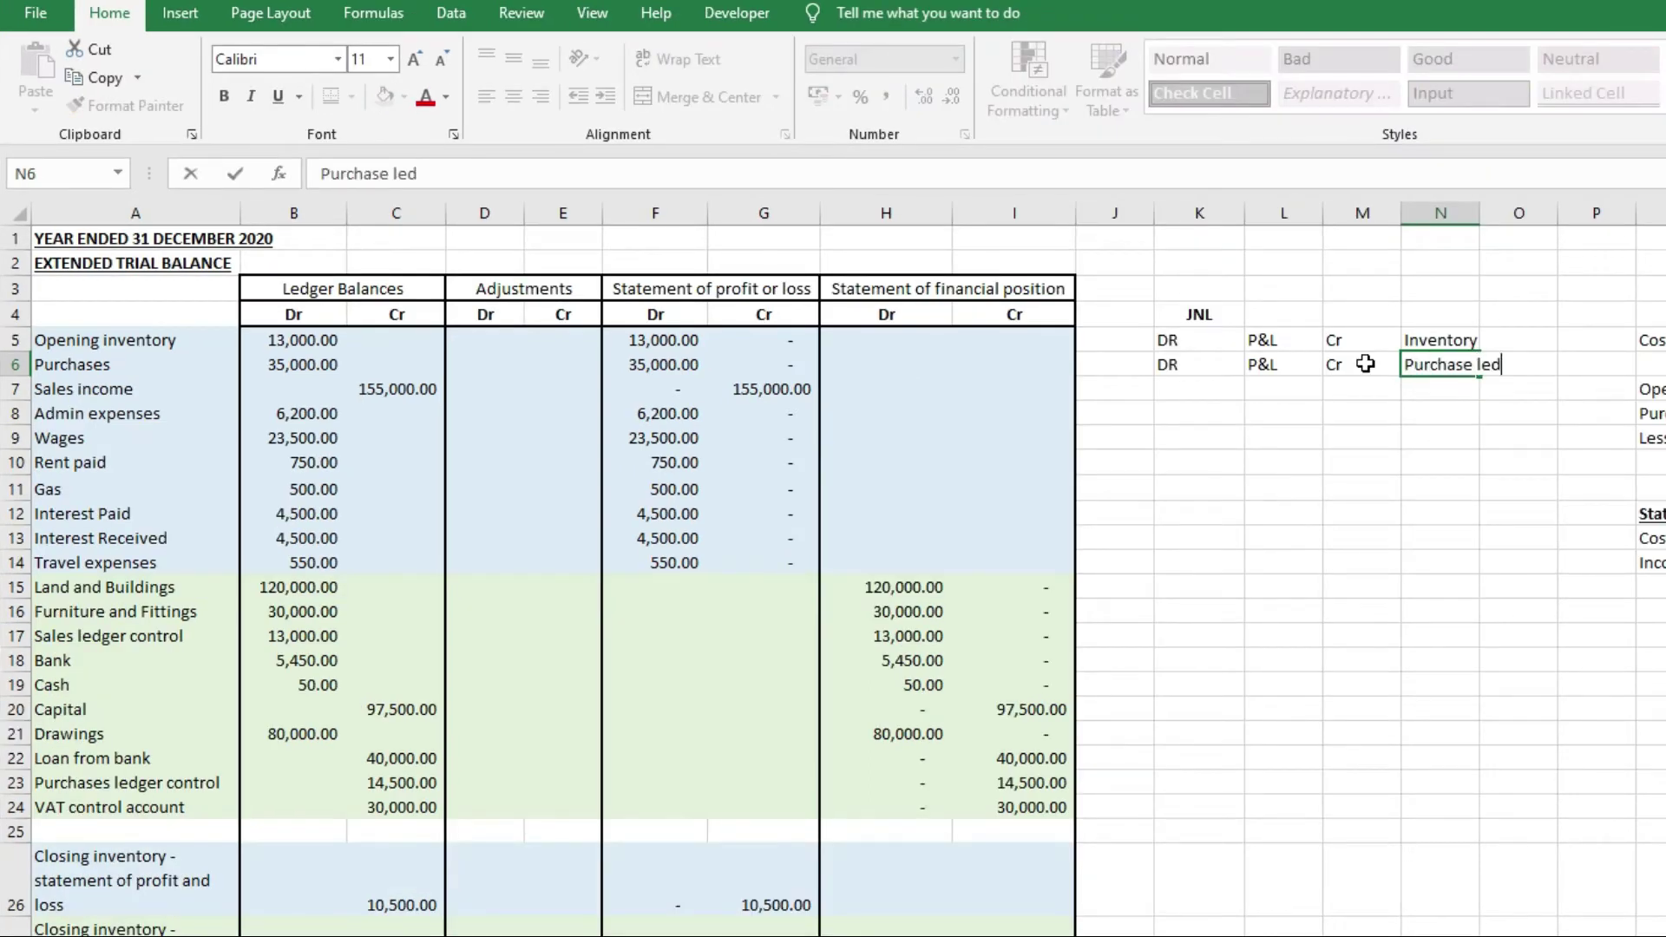
pyautogui.write('ger control account')
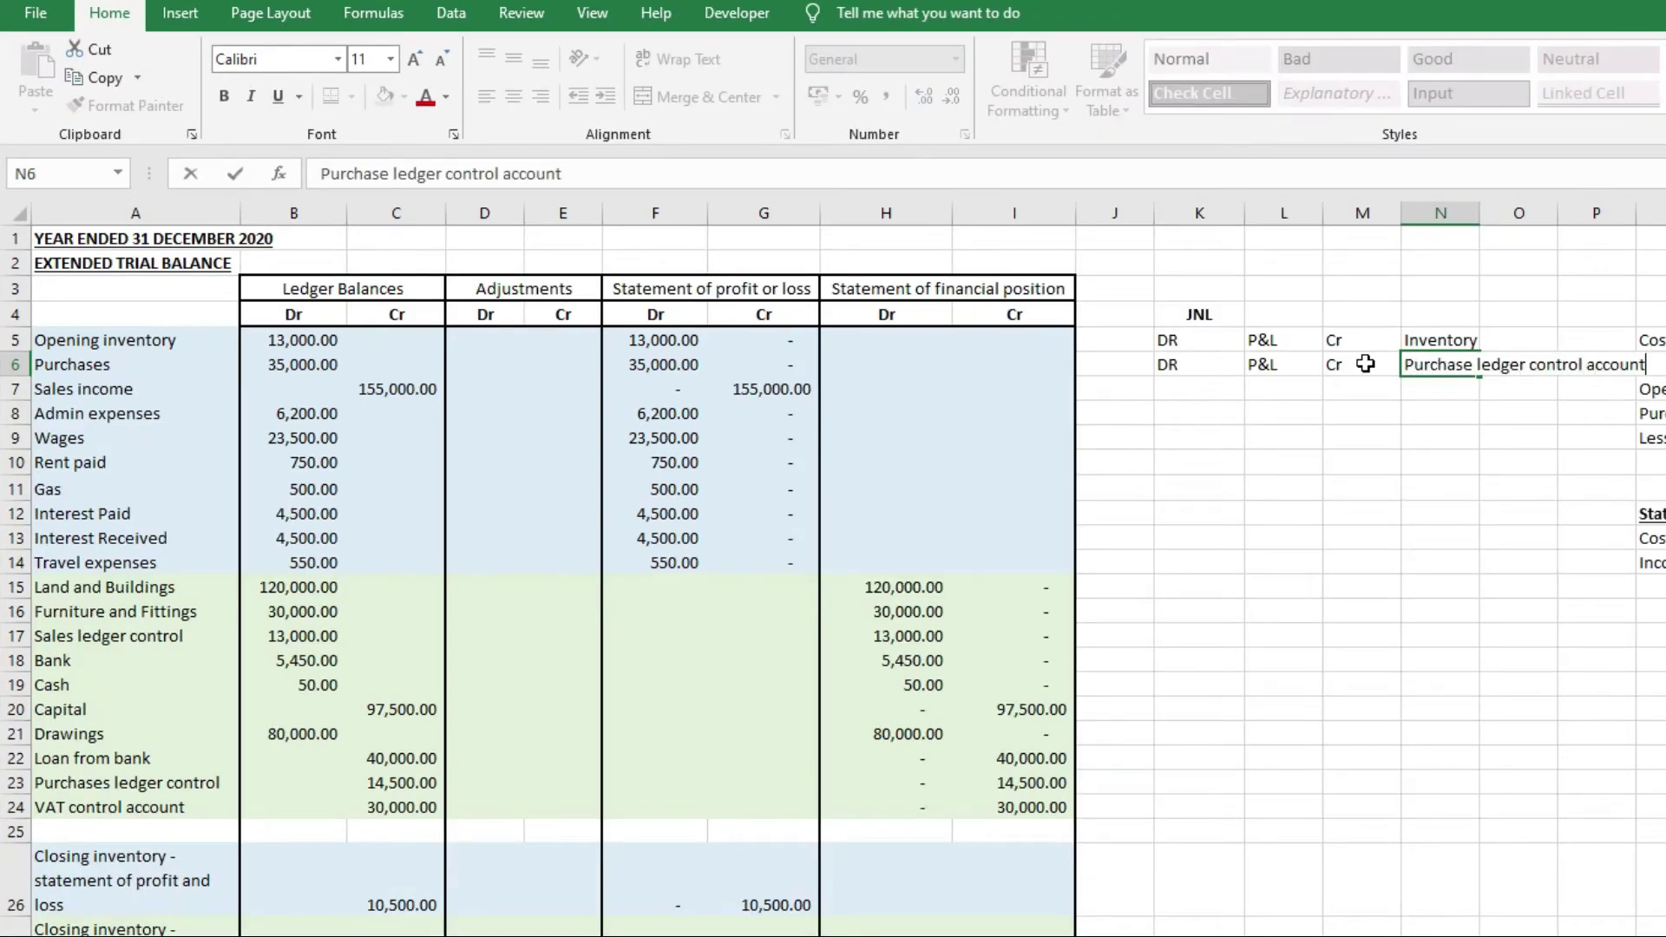
pyautogui.press('Return')
# Autofit column N and fill the Purchase ledger control account cell yellow
pyautogui.doubleClick(1482, 224)
pyautogui.click(1432, 362)
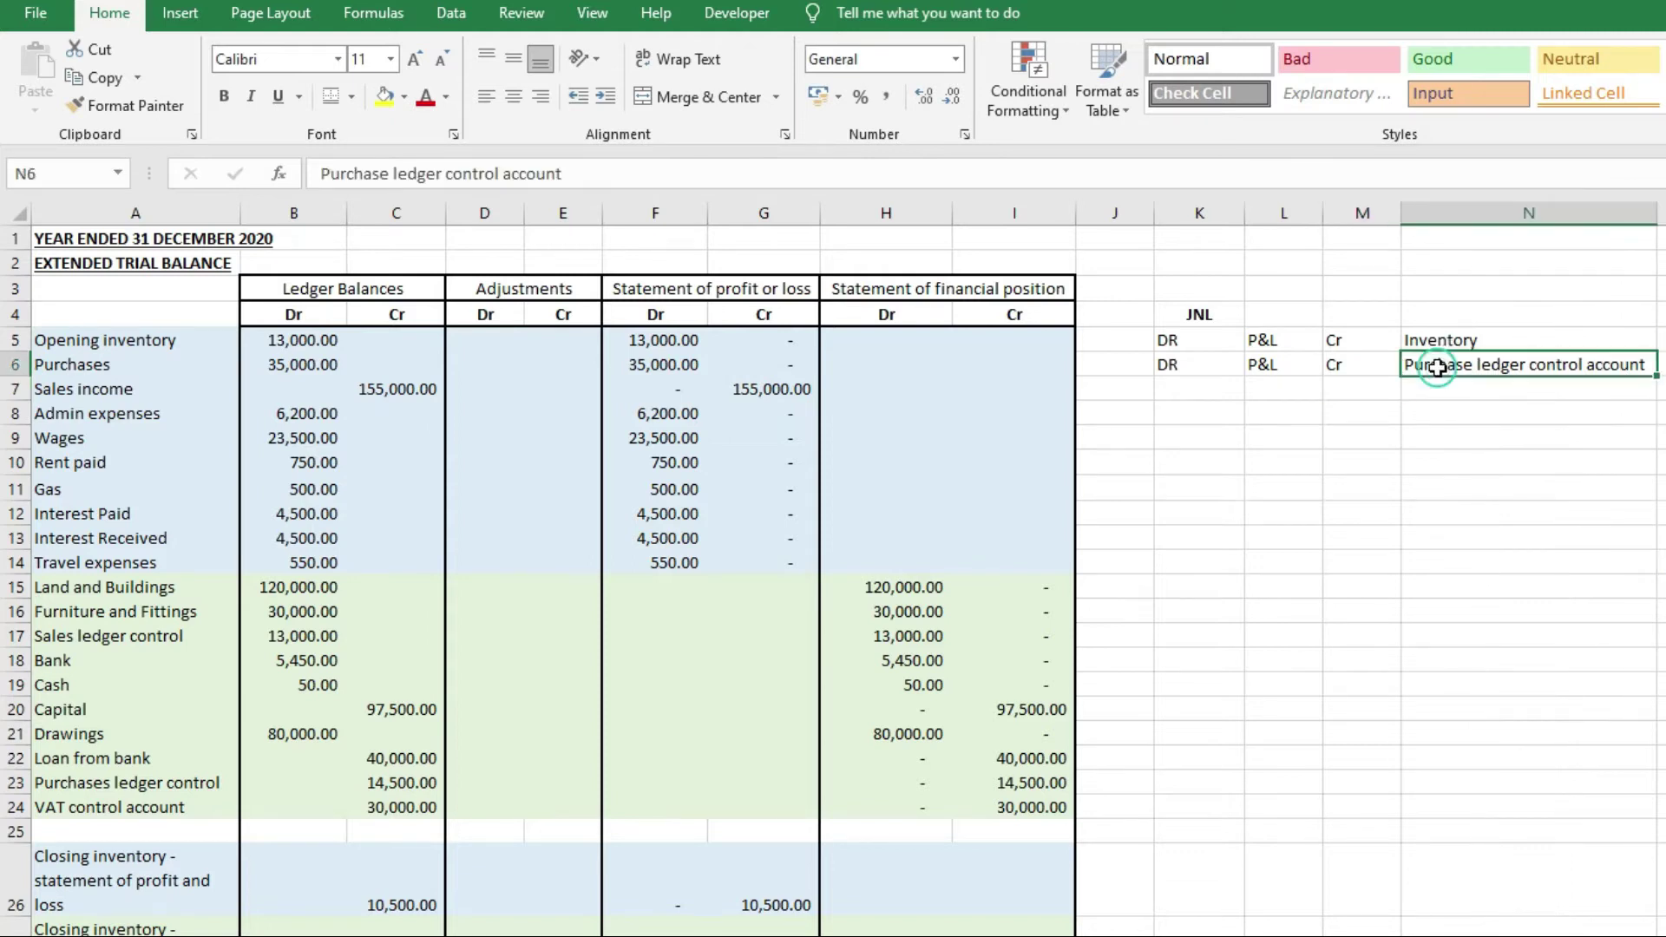
pyautogui.click(385, 96)
# Add Bank / Cash below as another credit account
pyautogui.click(1415, 388)
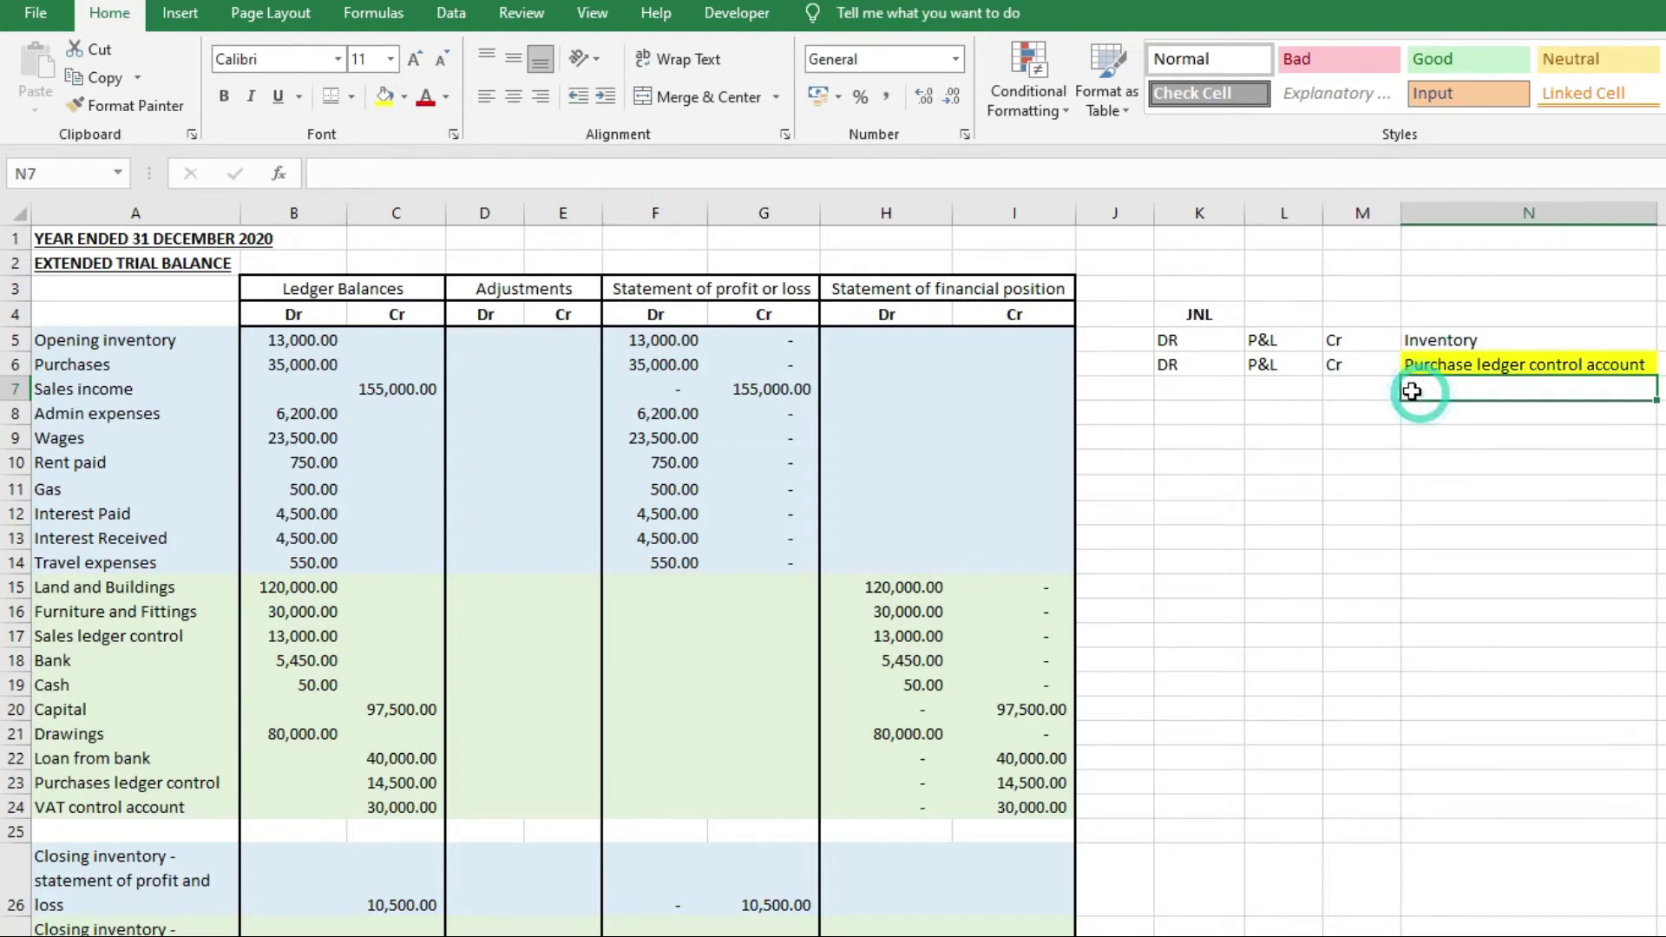
pyautogui.write('Bank')
pyautogui.press('Return')
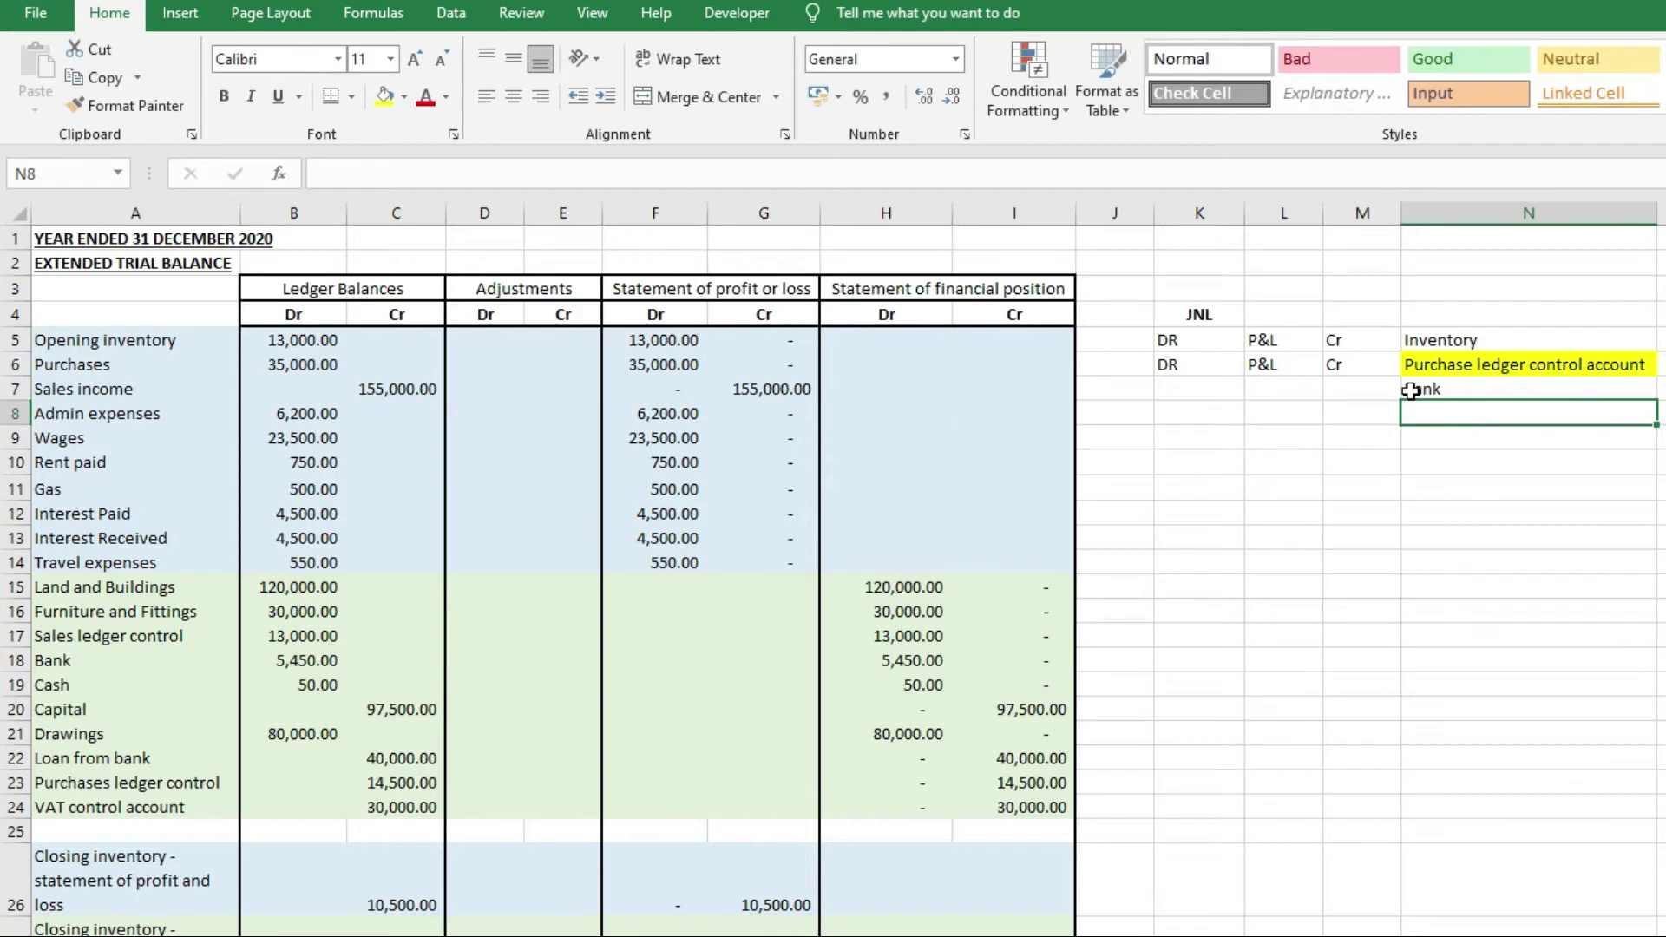
pyautogui.click(1412, 390)
pyautogui.click(971, 174)
pyautogui.write('/ Cash')
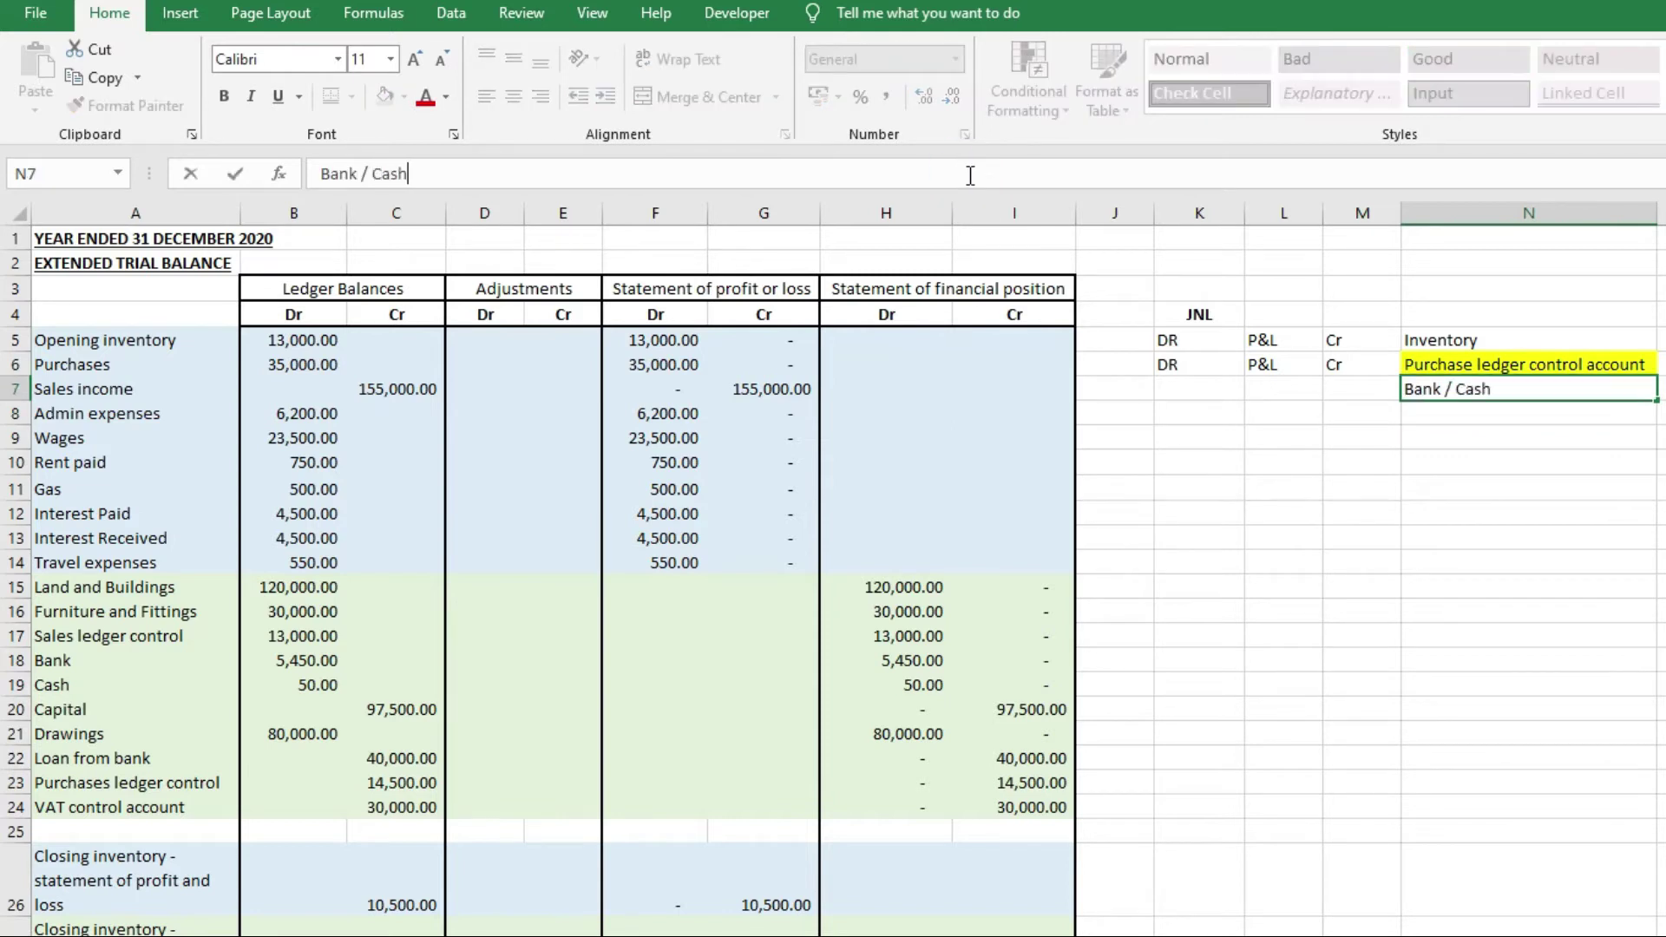
pyautogui.press('Return')
# Enter the sales journal line CR, P&L, Dr, Sales leder control account in row 9
pyautogui.click(1208, 439)
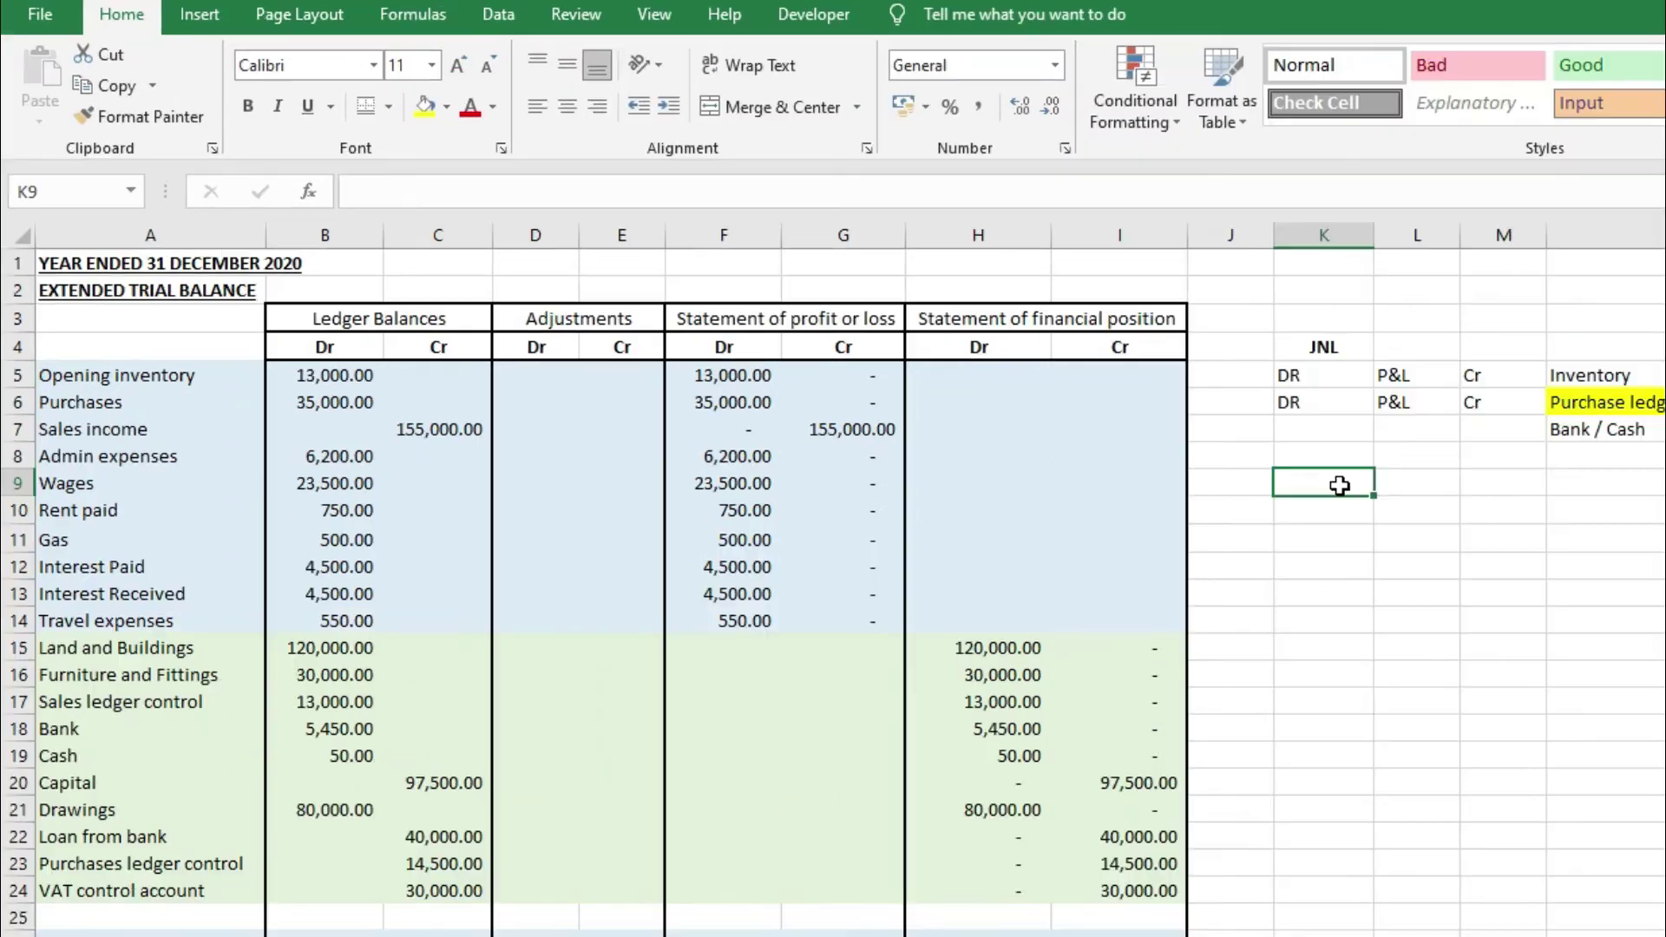
pyautogui.write('CR')
pyautogui.press('Tab')
pyautogui.write('P&L')
pyautogui.press('Tab')
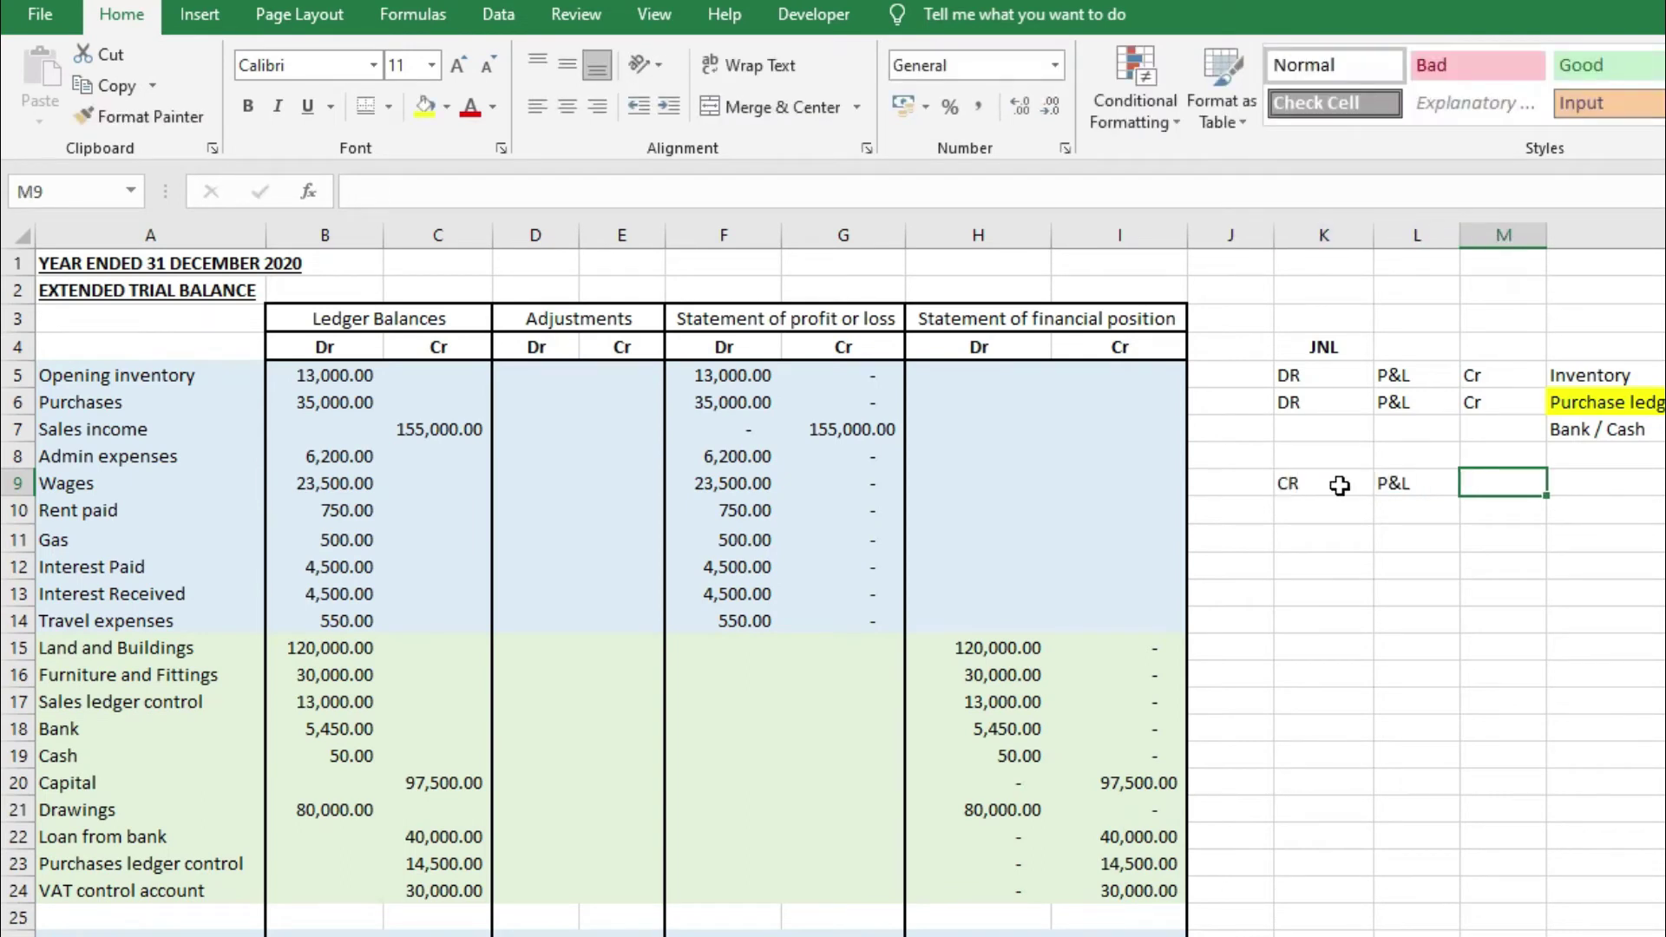
pyautogui.write('Dr')
pyautogui.press('Tab')
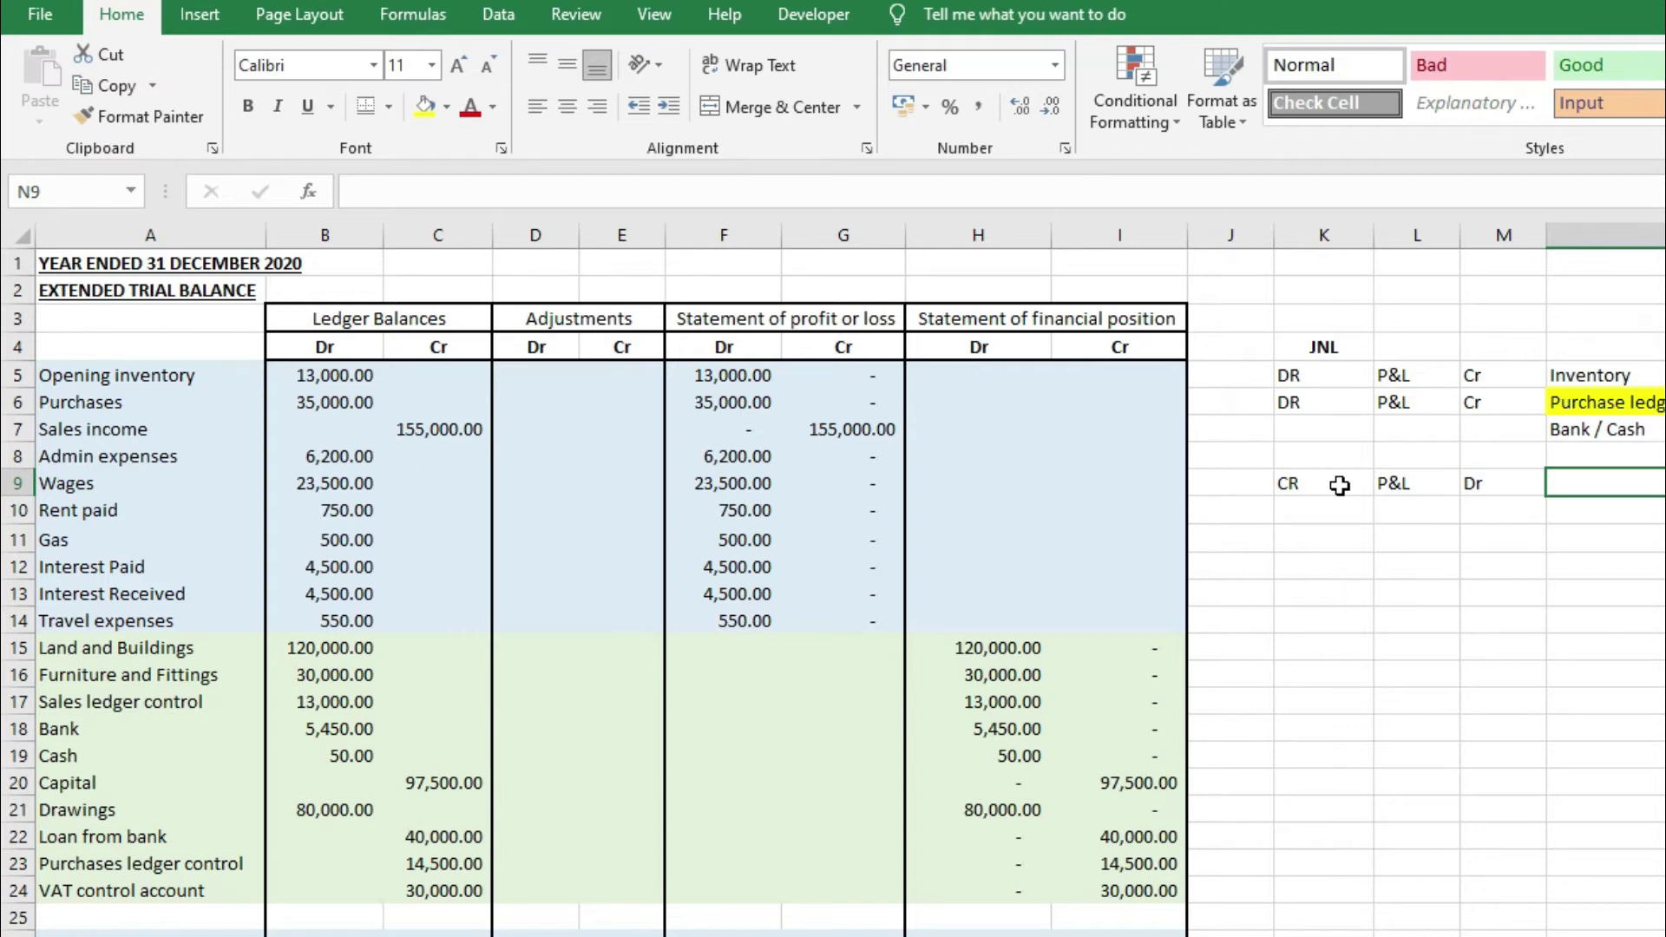
pyautogui.write('Sales leder co')
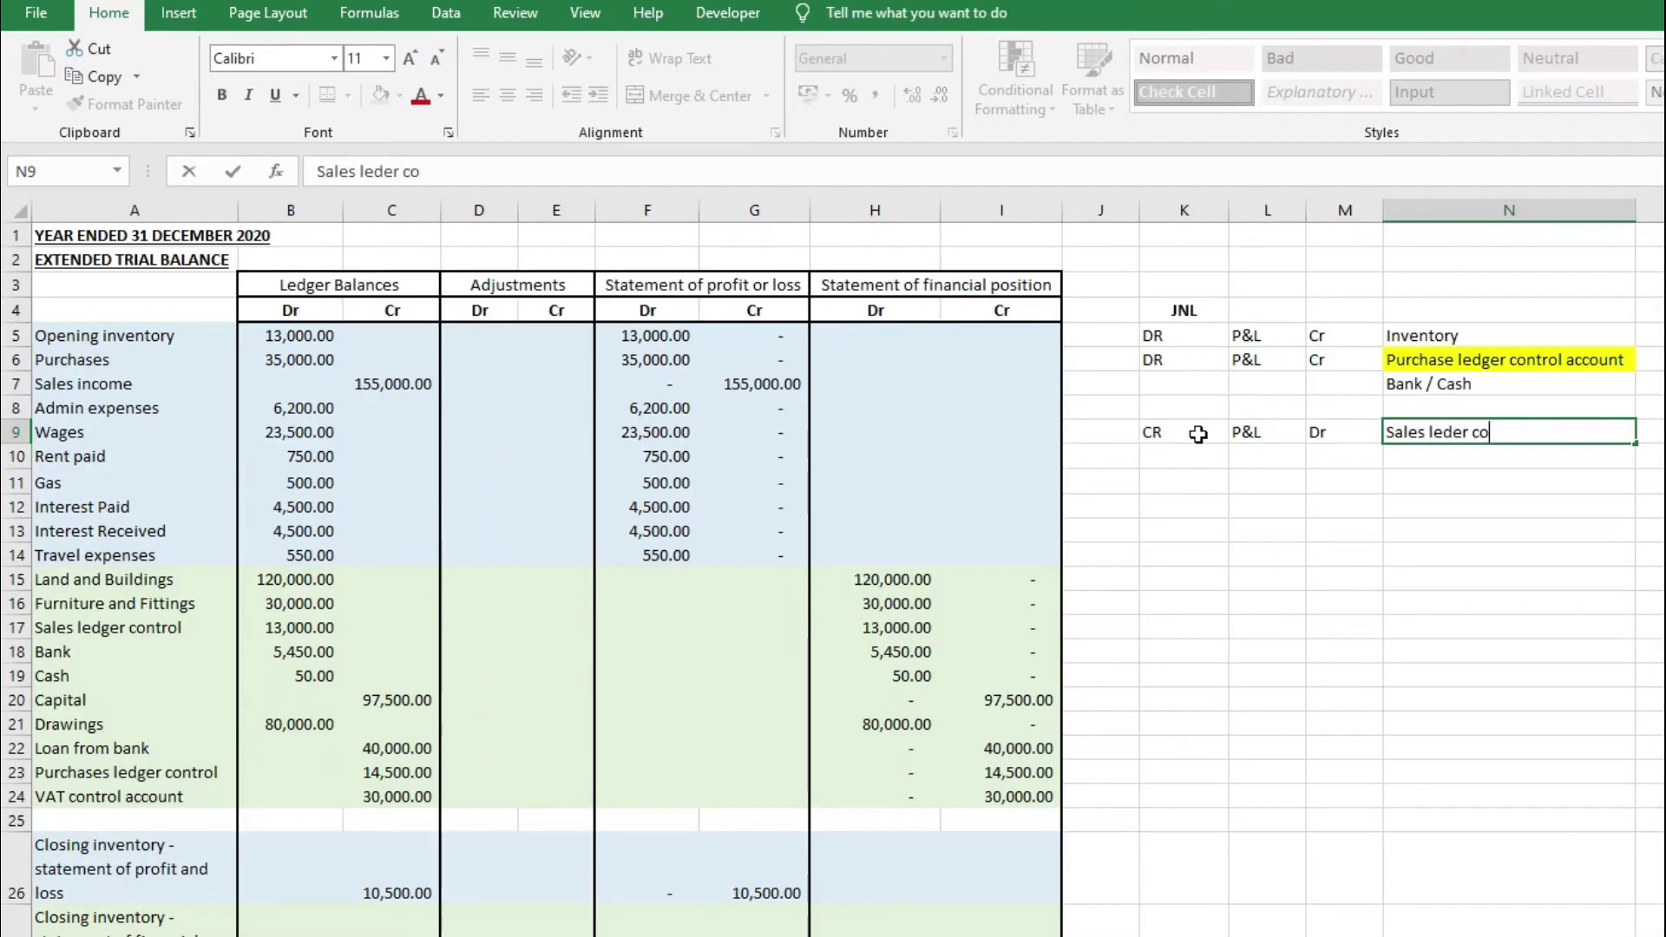
pyautogui.write('ntrol account')
pyautogui.press('Return')
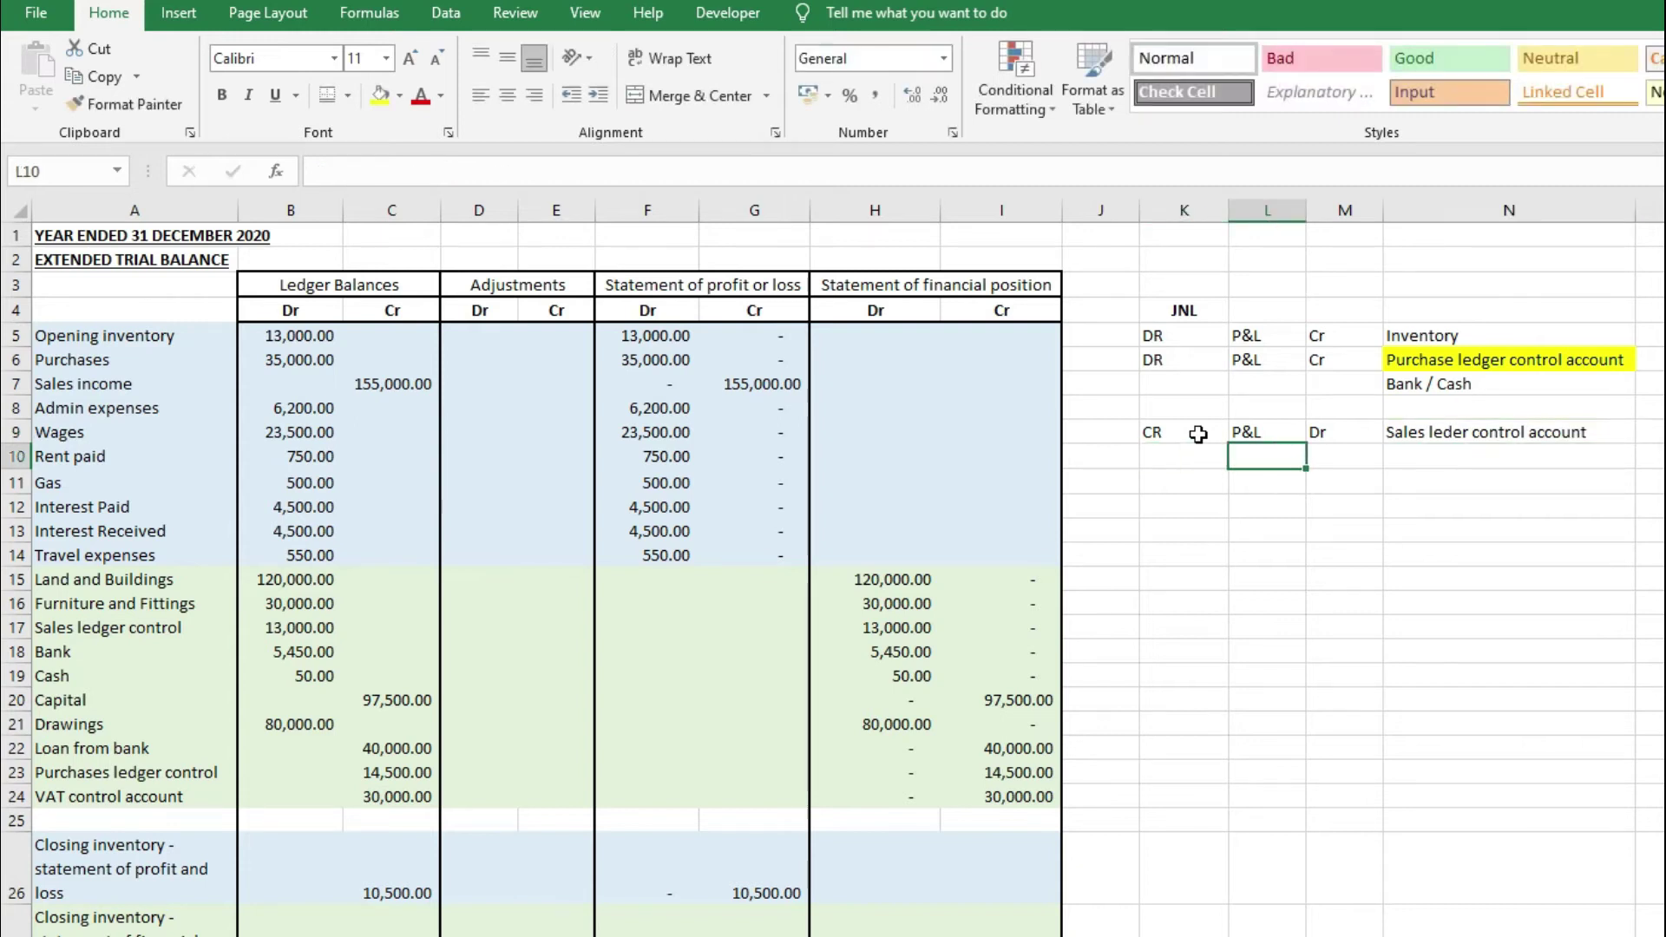
# Type Bank / Cash in N10 and mark both Bank / Cash lines with Or in column M
pyautogui.write('Bank / C')
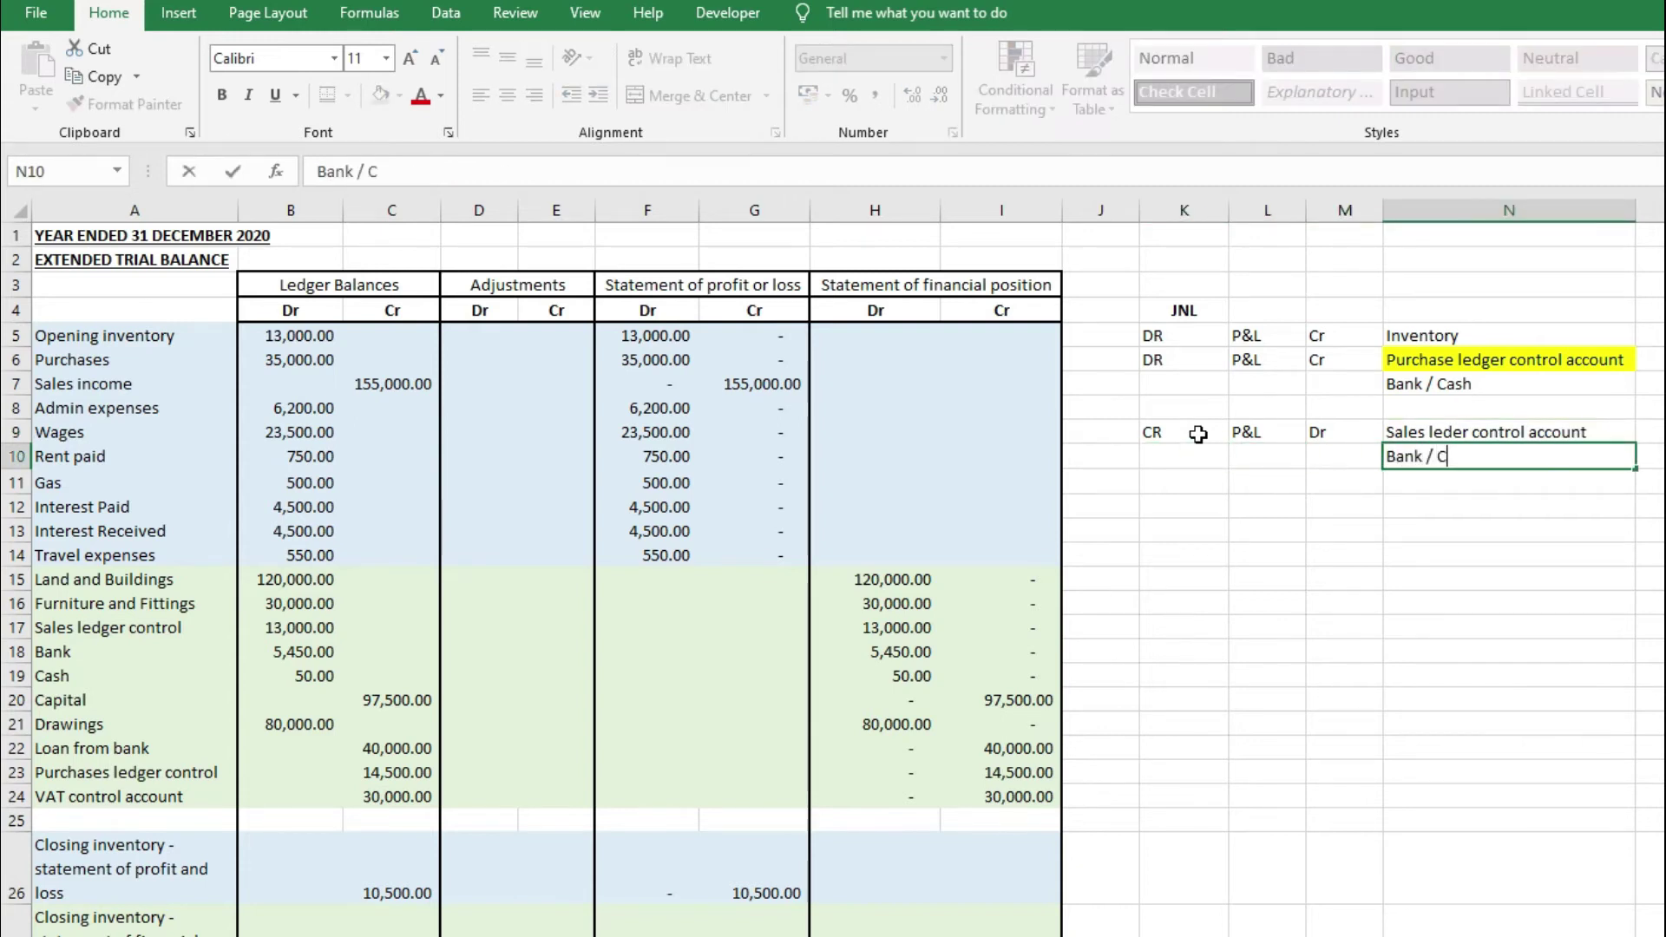
pyautogui.write('ash')
pyautogui.click(1318, 384)
pyautogui.write('Dr')
pyautogui.click(1318, 457)
pyautogui.write('Dr')
pyautogui.click(1183, 505)
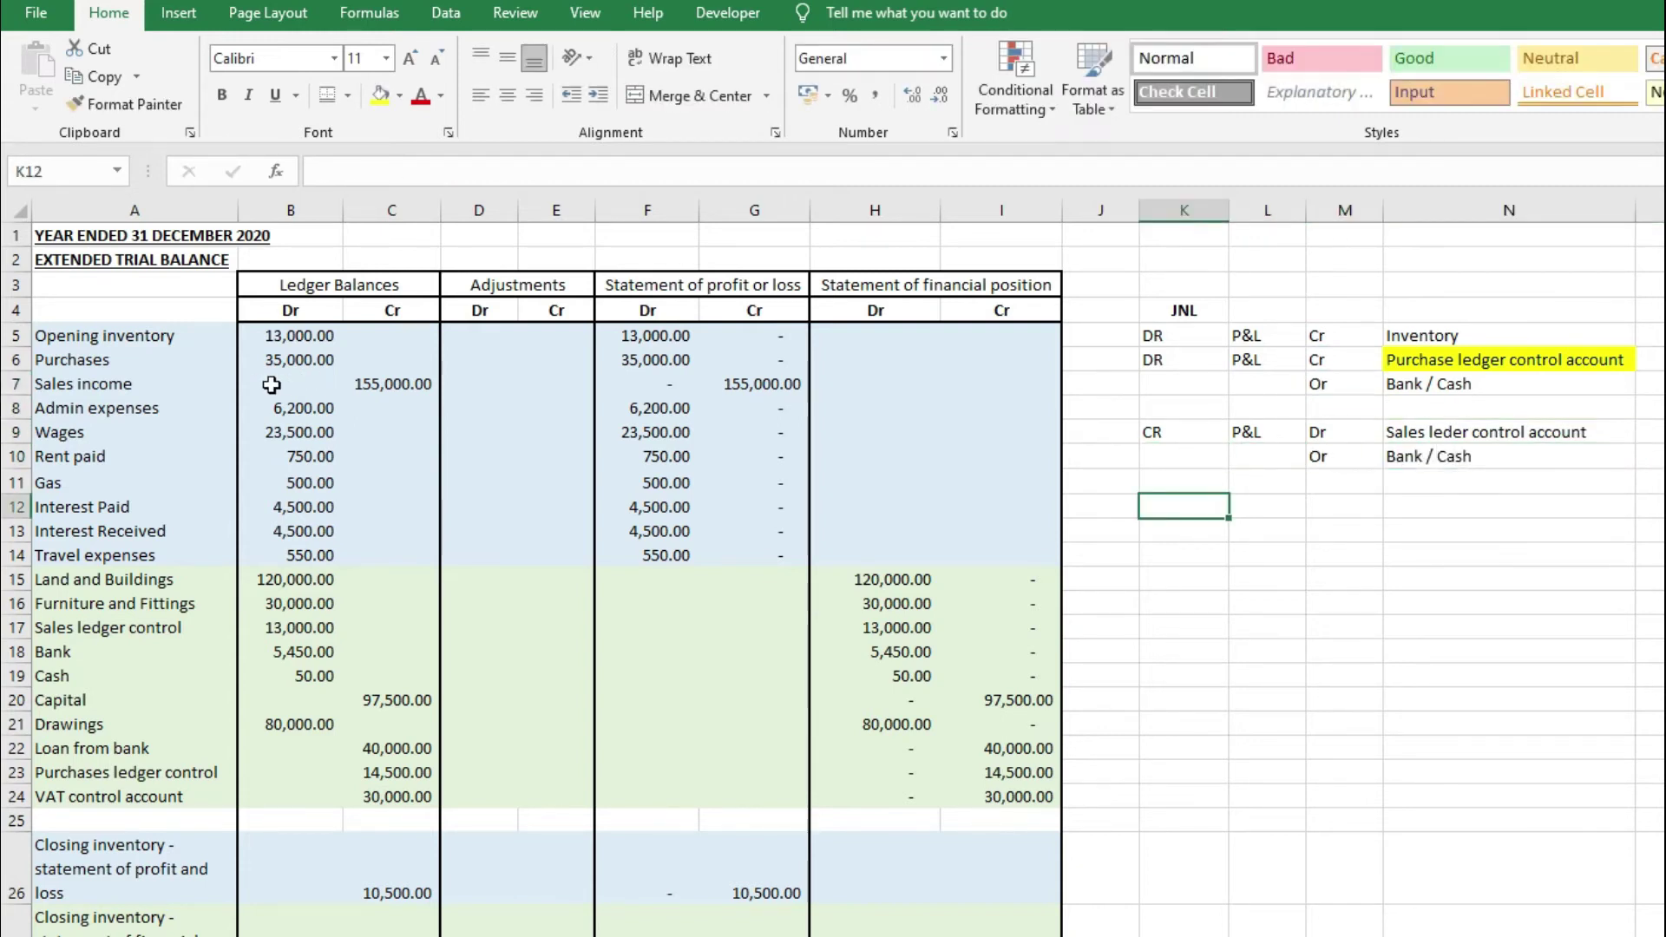
pyautogui.moveTo(147, 408); pyautogui.dragTo(192, 534)
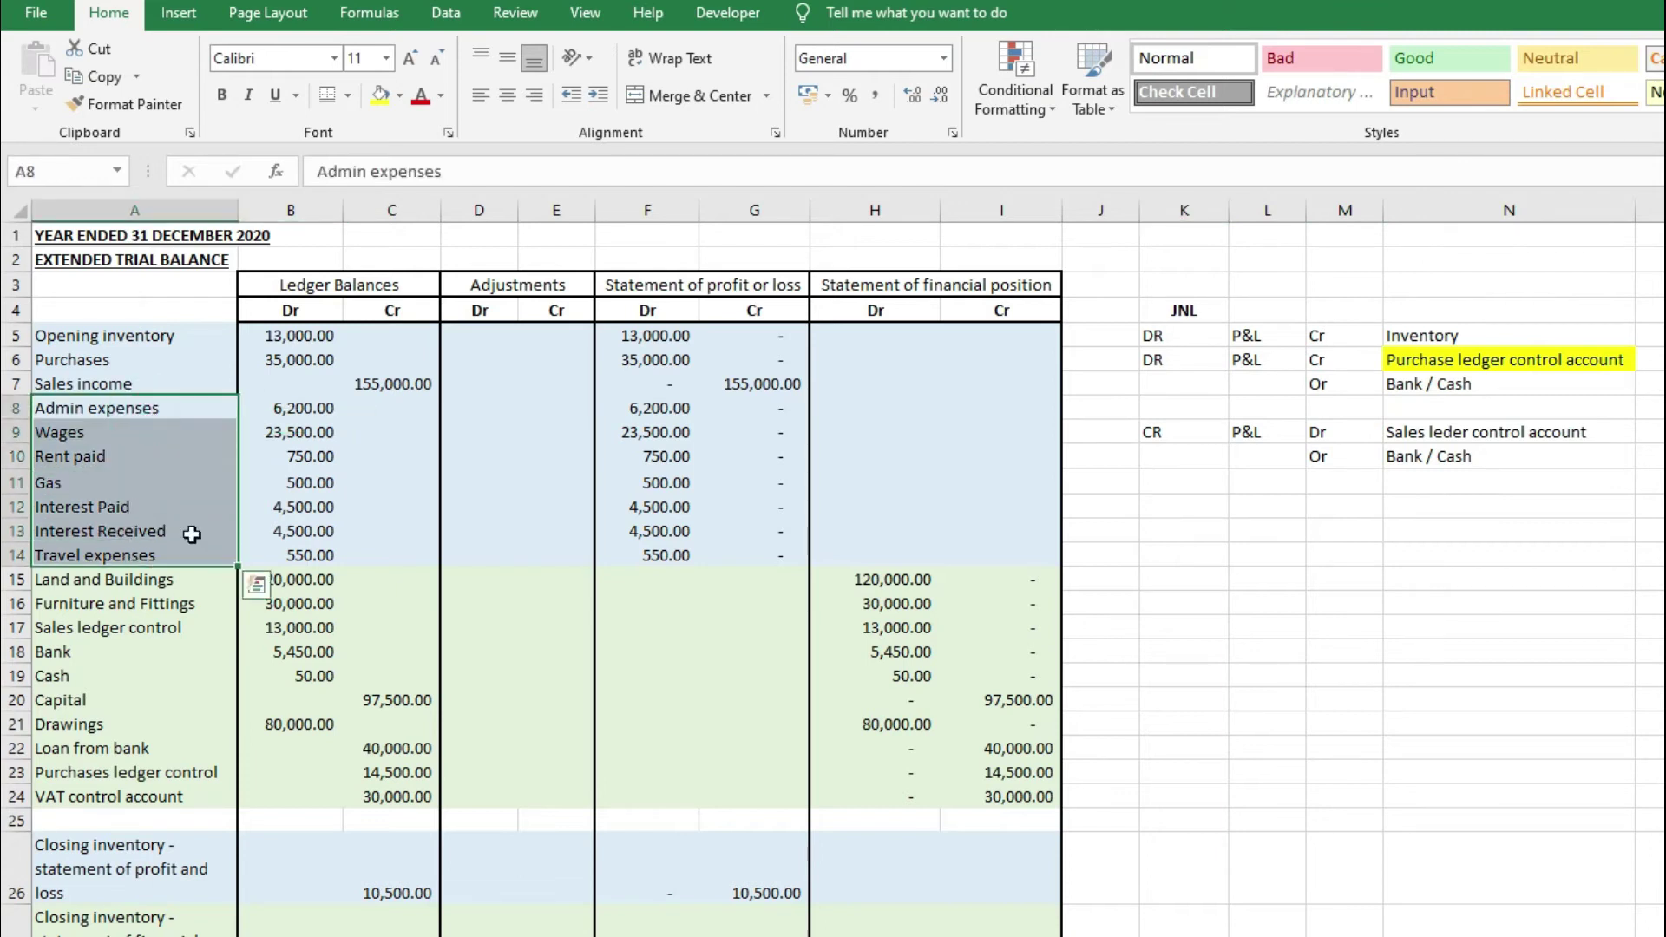
pyautogui.click(1184, 483)
pyautogui.click(1174, 359)
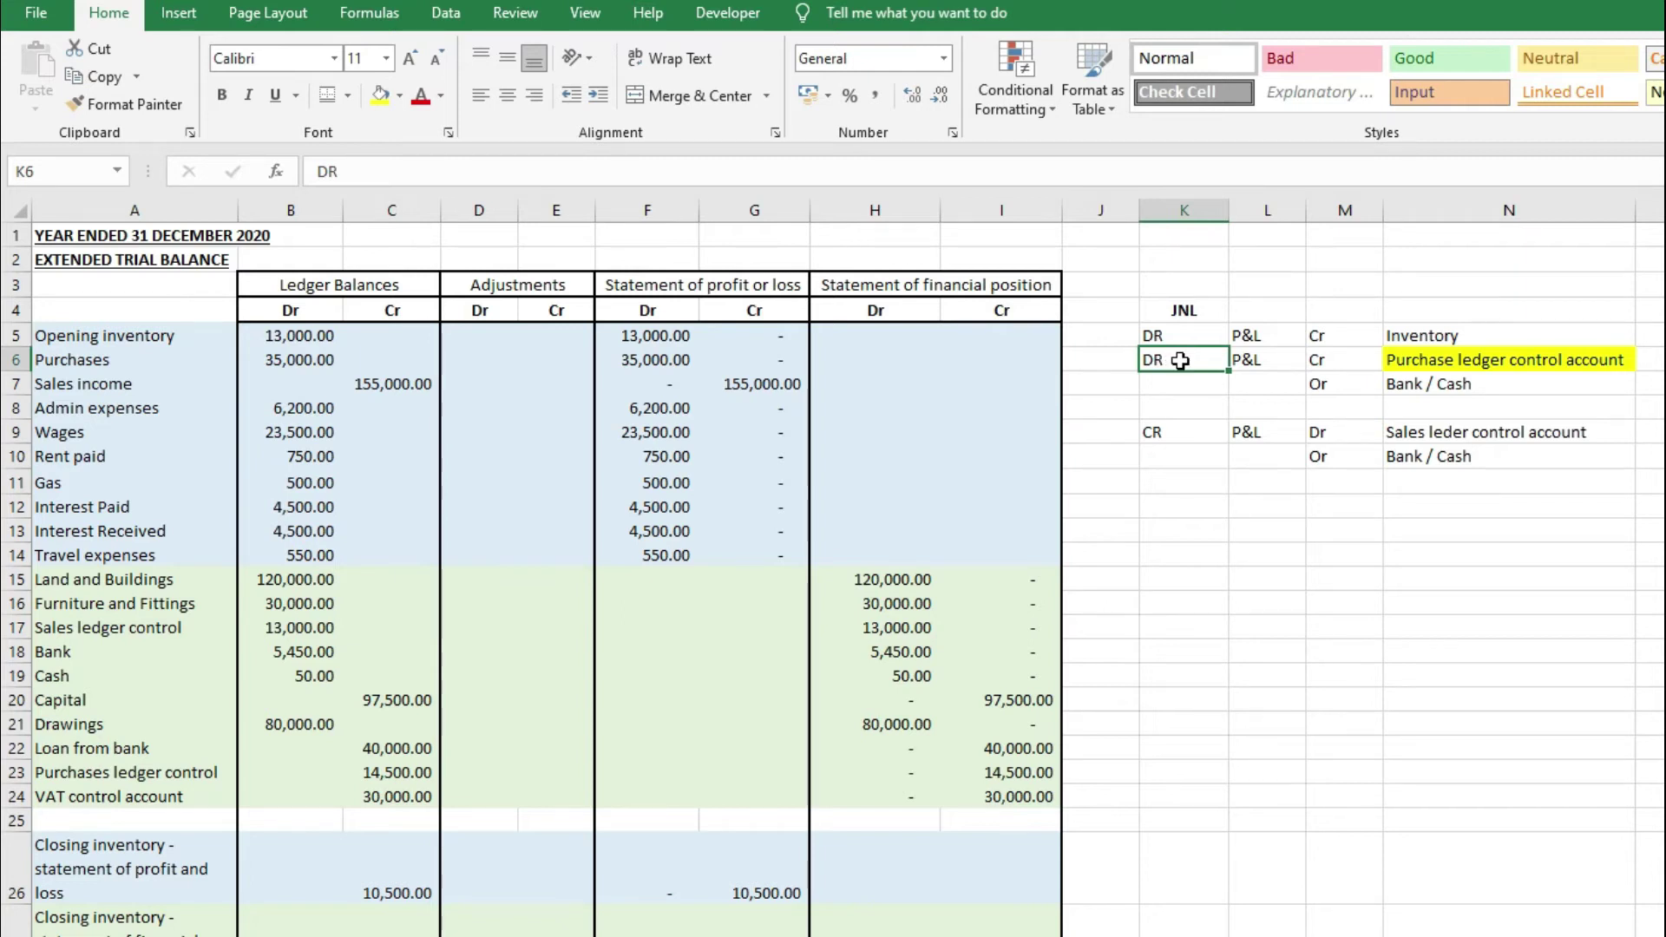
pyautogui.moveTo(651, 408); pyautogui.dragTo(652, 432)
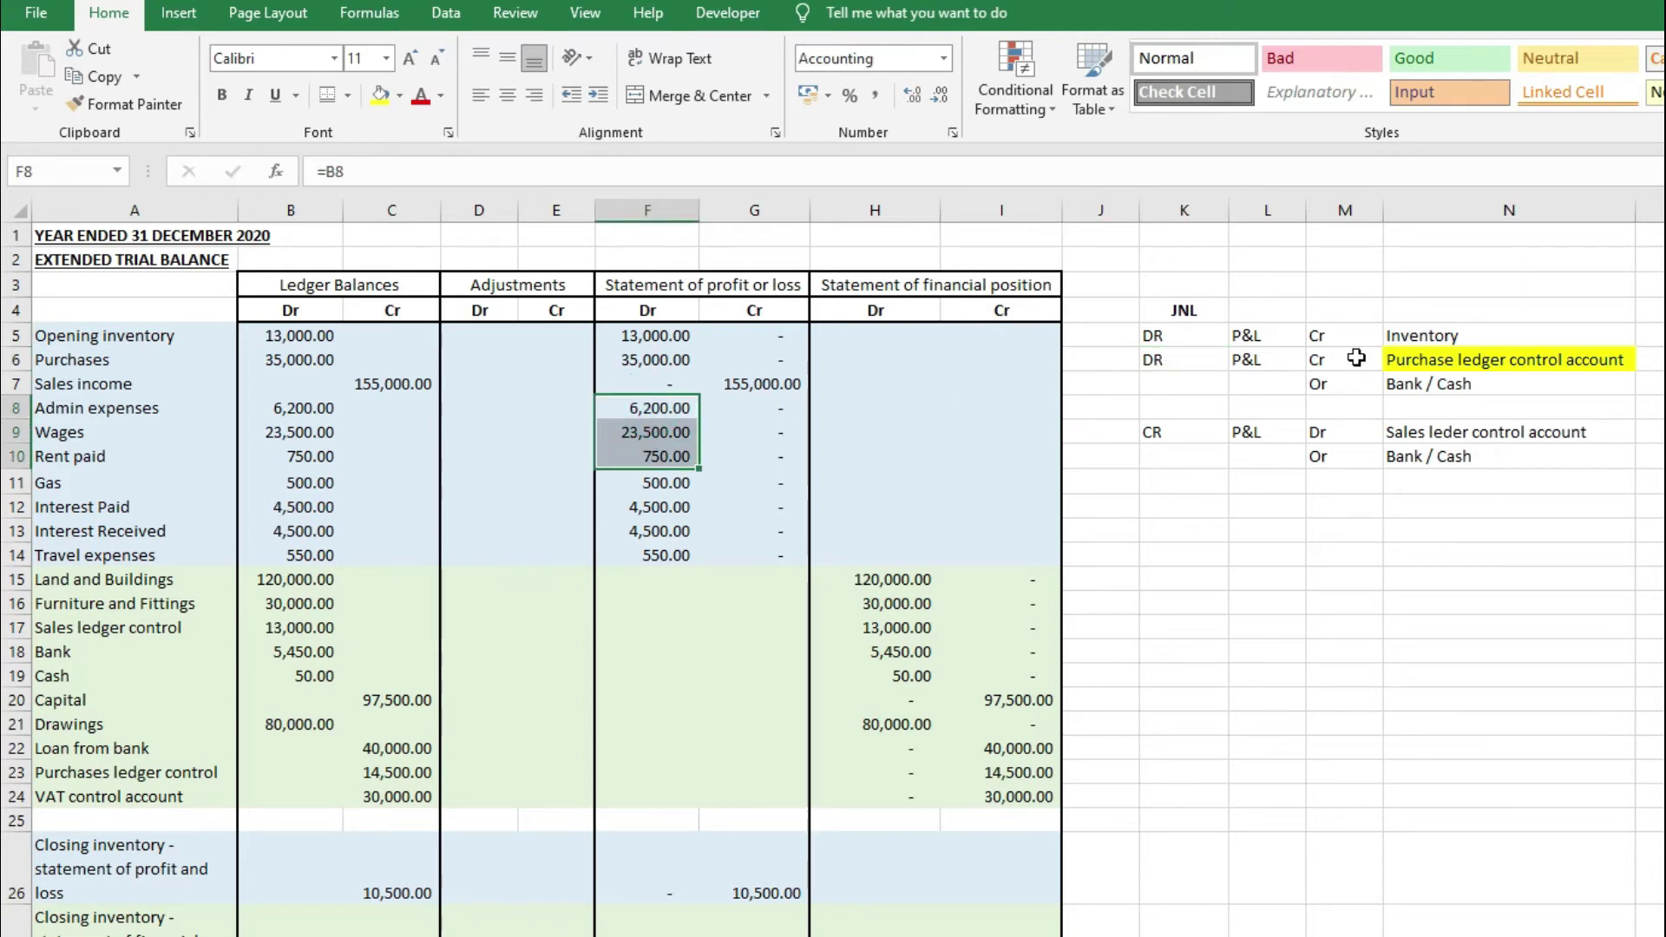
pyautogui.click(1356, 359)
pyautogui.moveTo(1357, 359); pyautogui.dragTo(1412, 357)
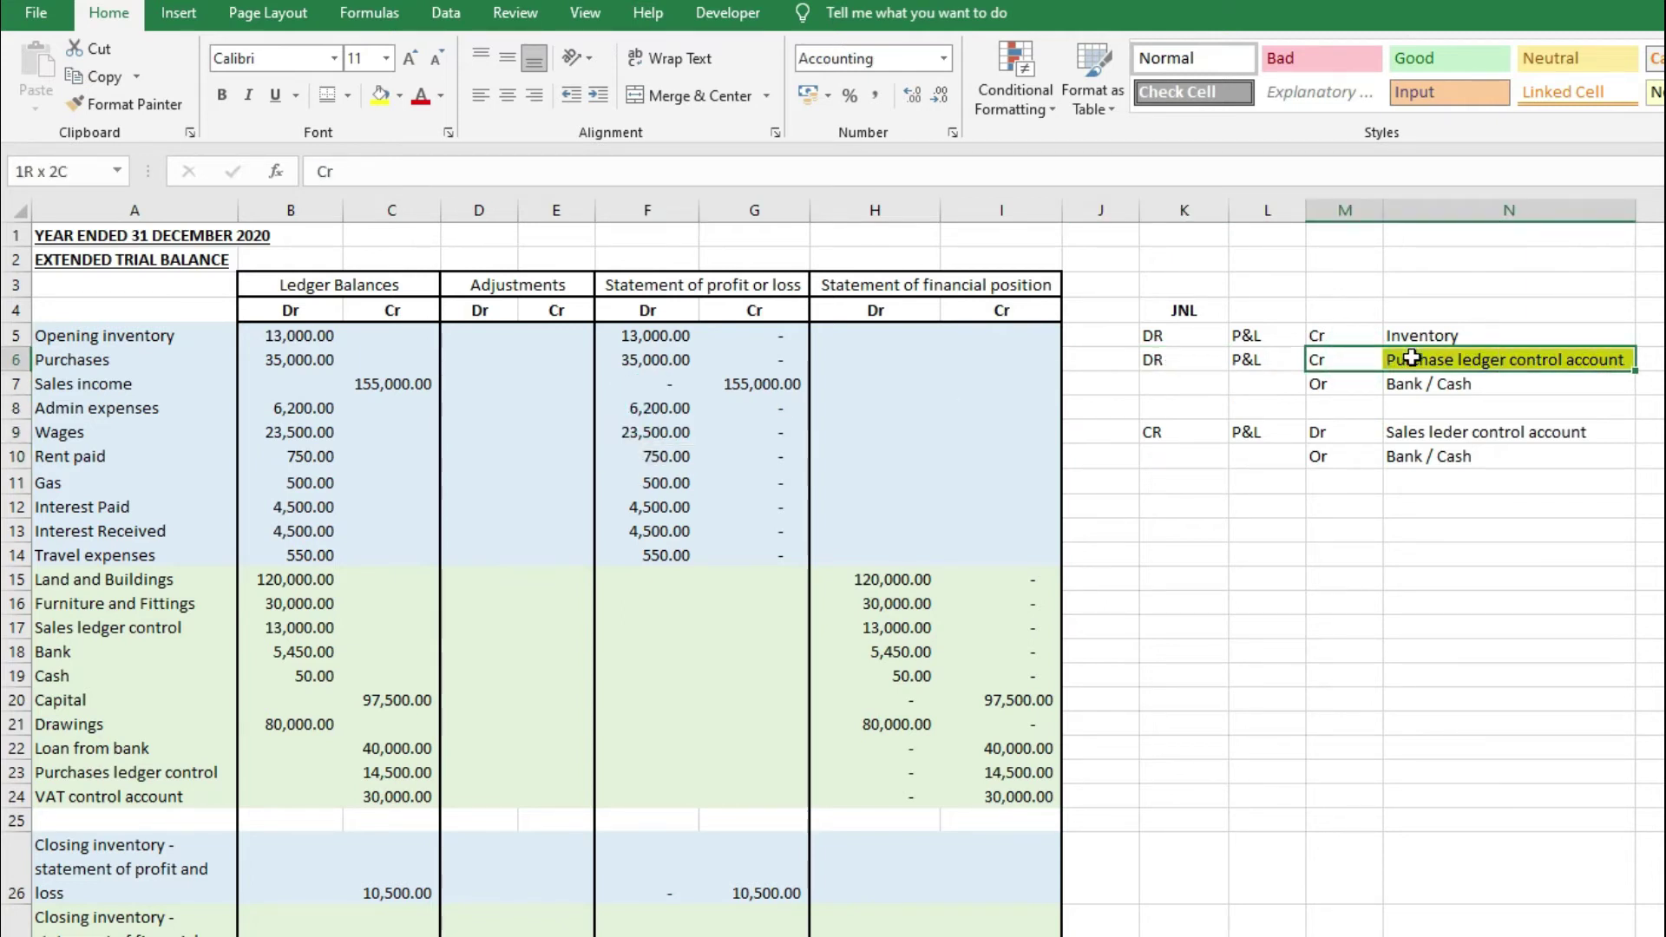
pyautogui.moveTo(1412, 358); pyautogui.dragTo(1412, 358)
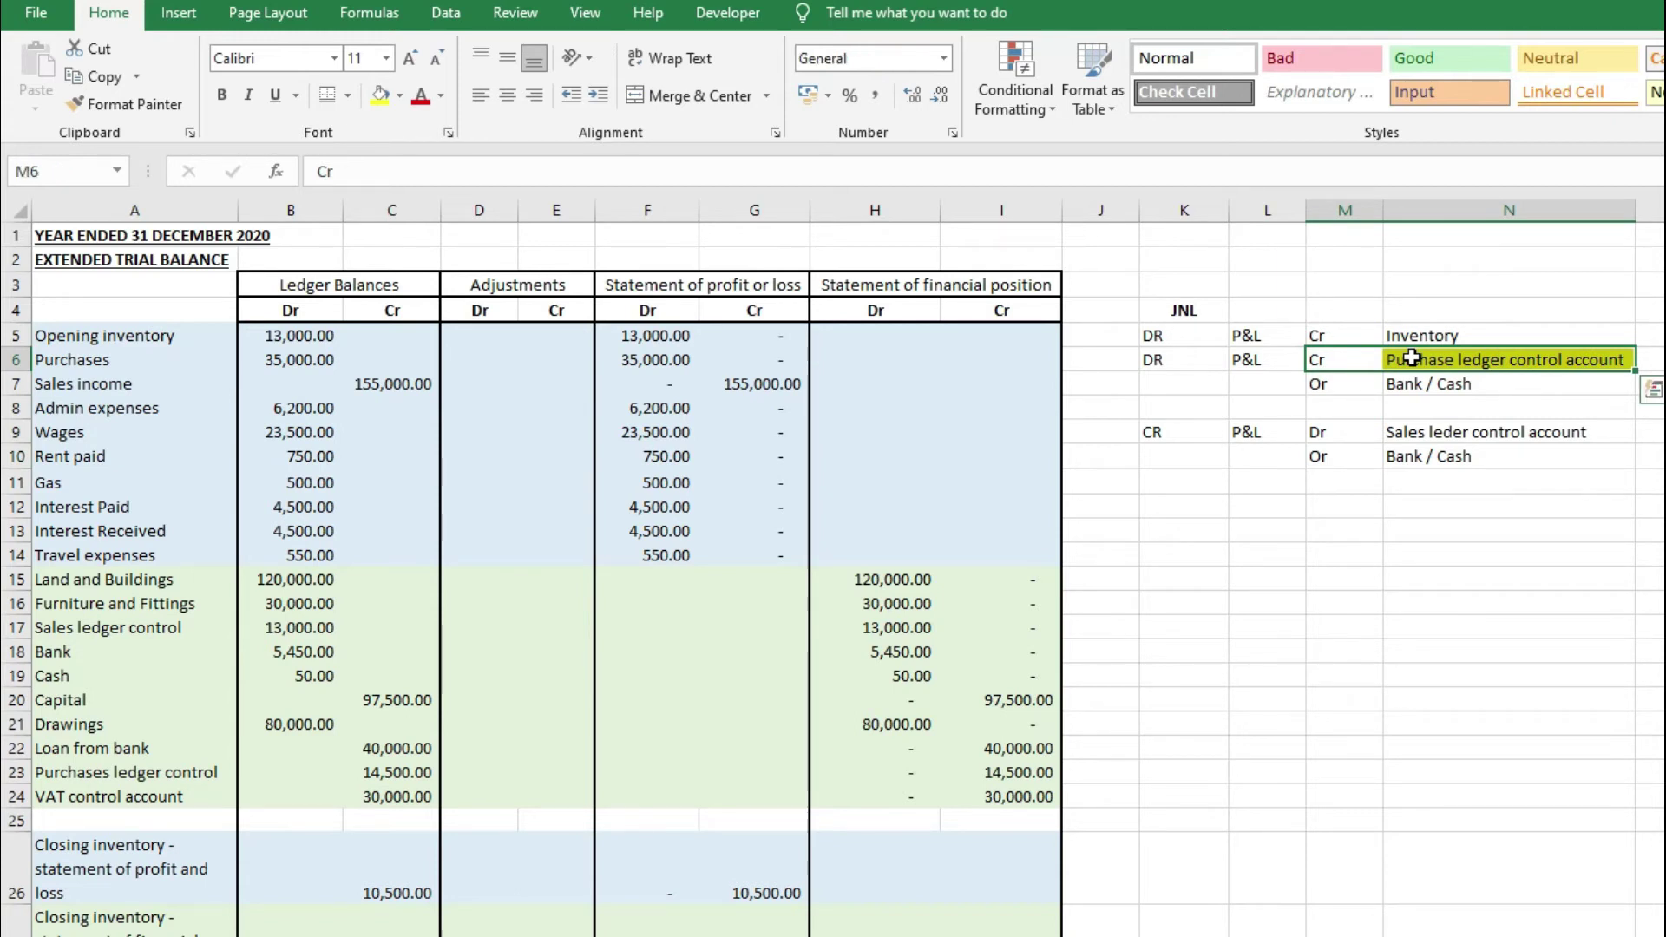
pyautogui.click(1344, 384)
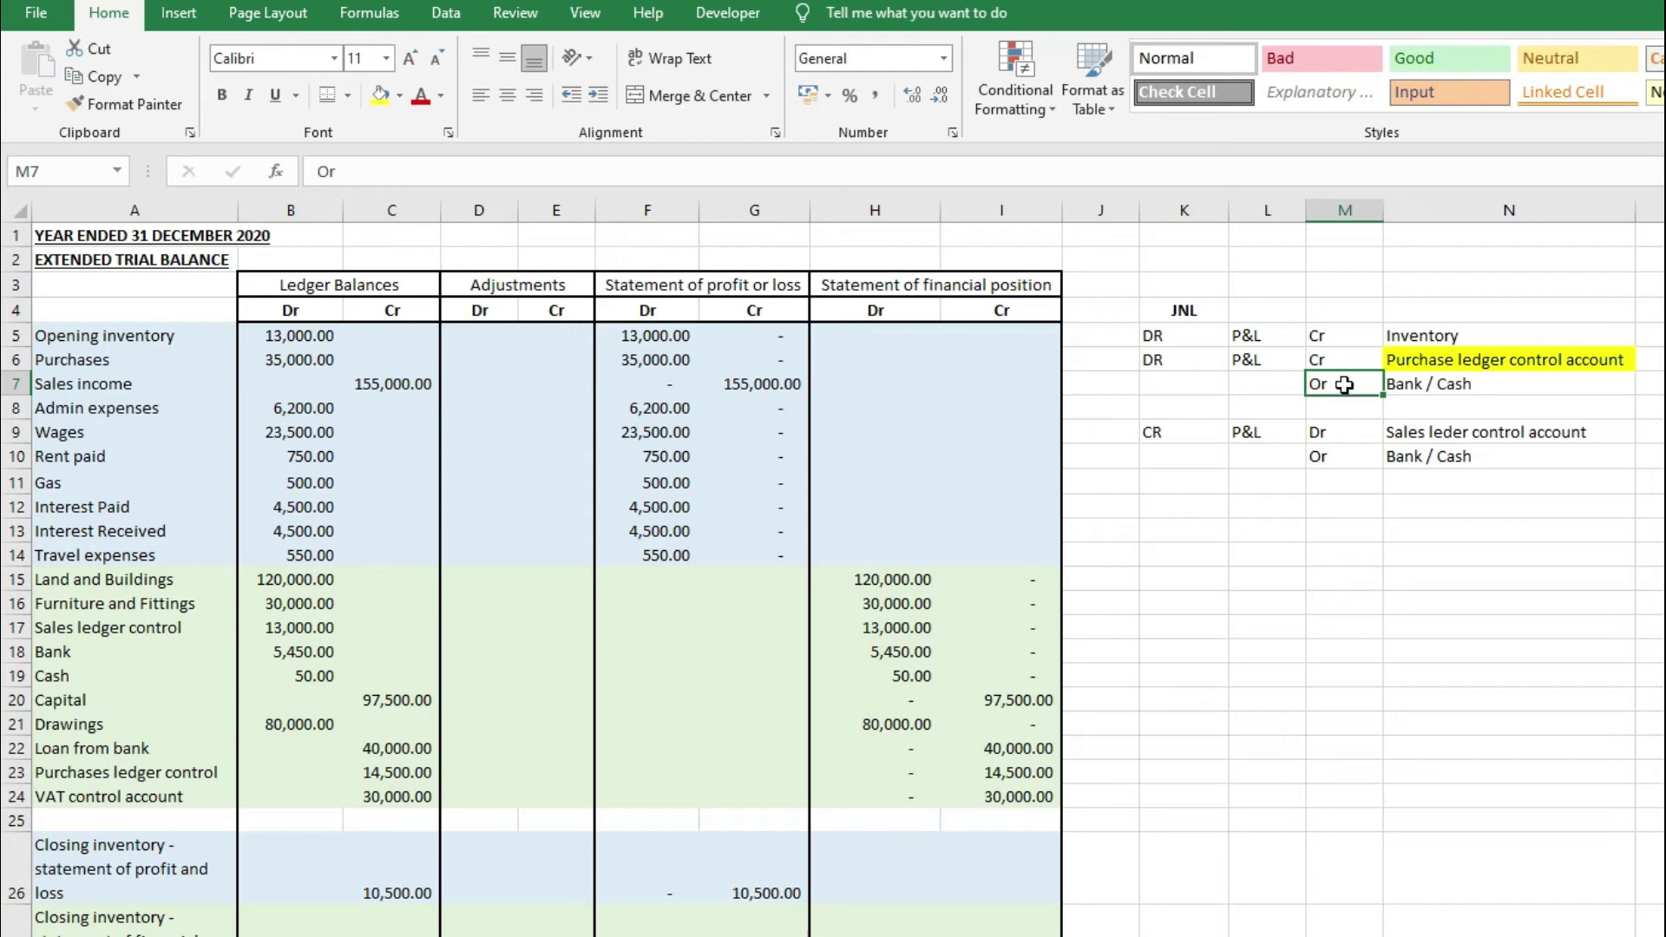
pyautogui.click(1181, 577)
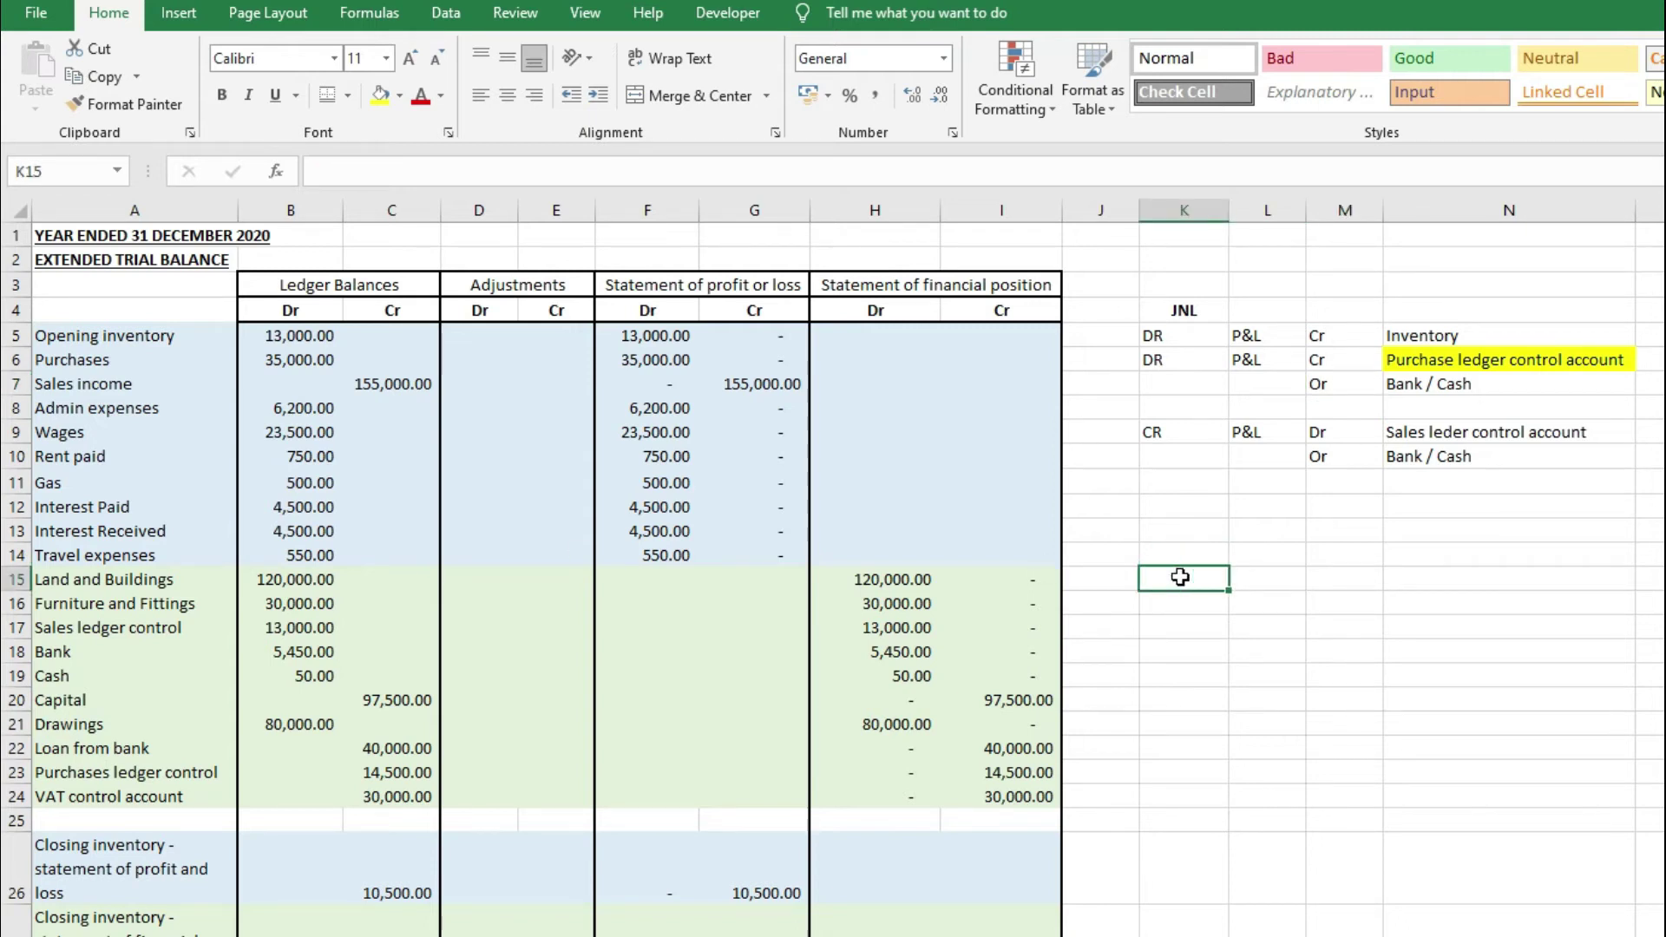
# Add an Asset: heading in K15 with the entry DR, Cost - BS, Cr, Bank
pyautogui.write('Ass')
pyautogui.press('Return')
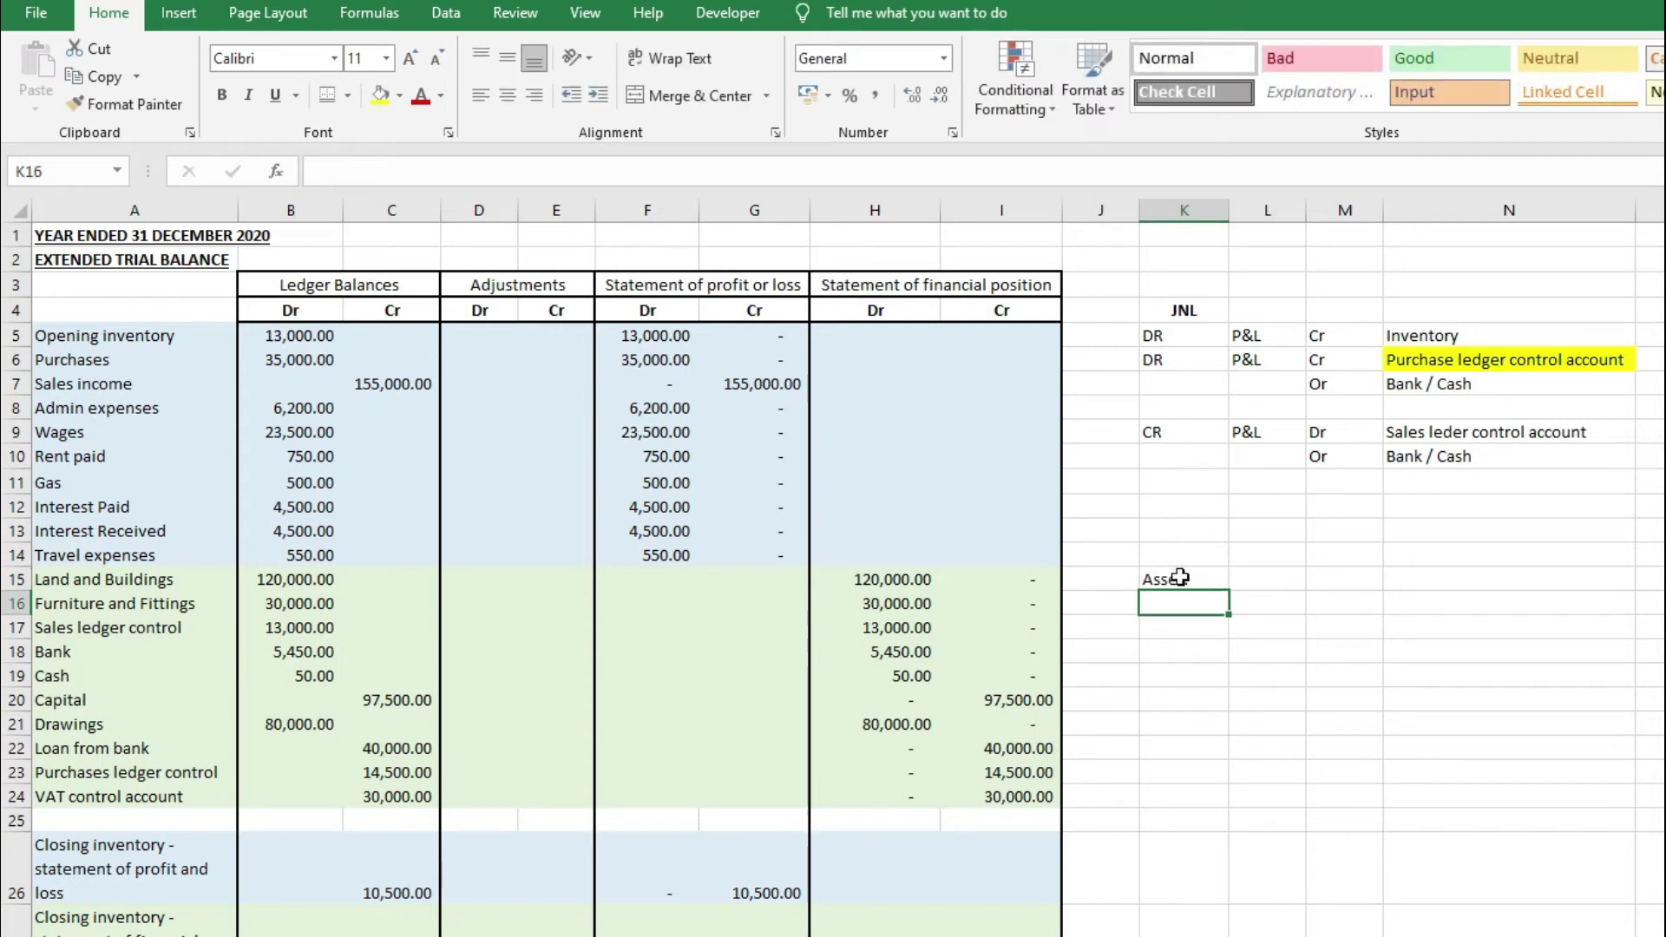
pyautogui.write('DR')
pyautogui.press('Tab')
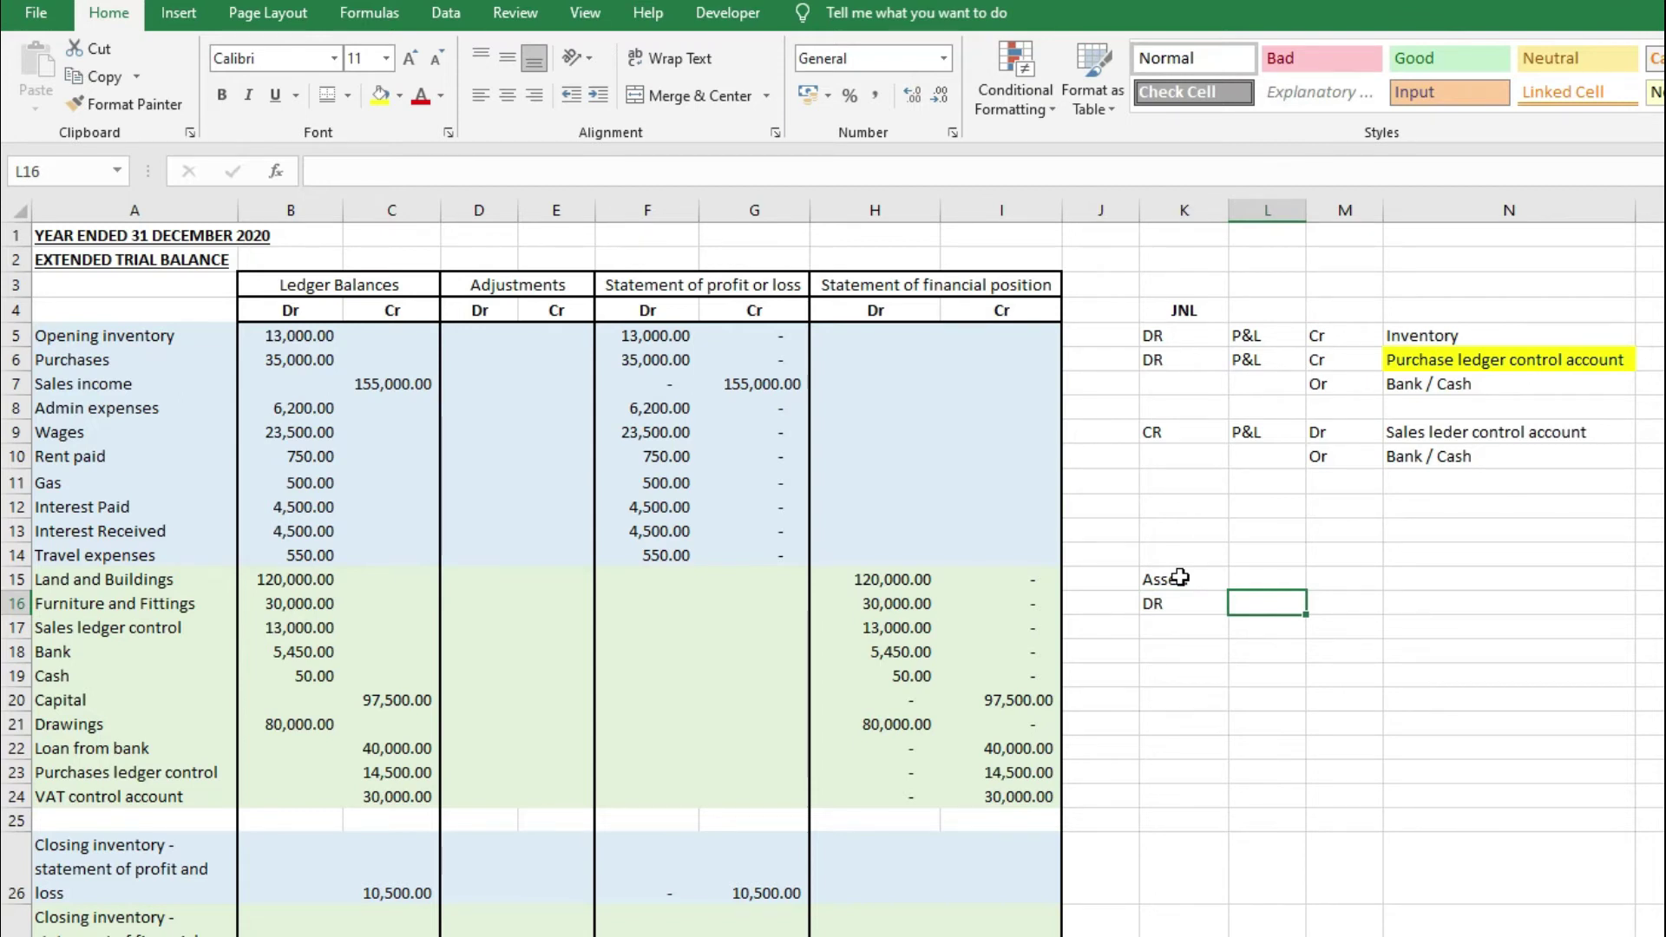
pyautogui.write('Cost')
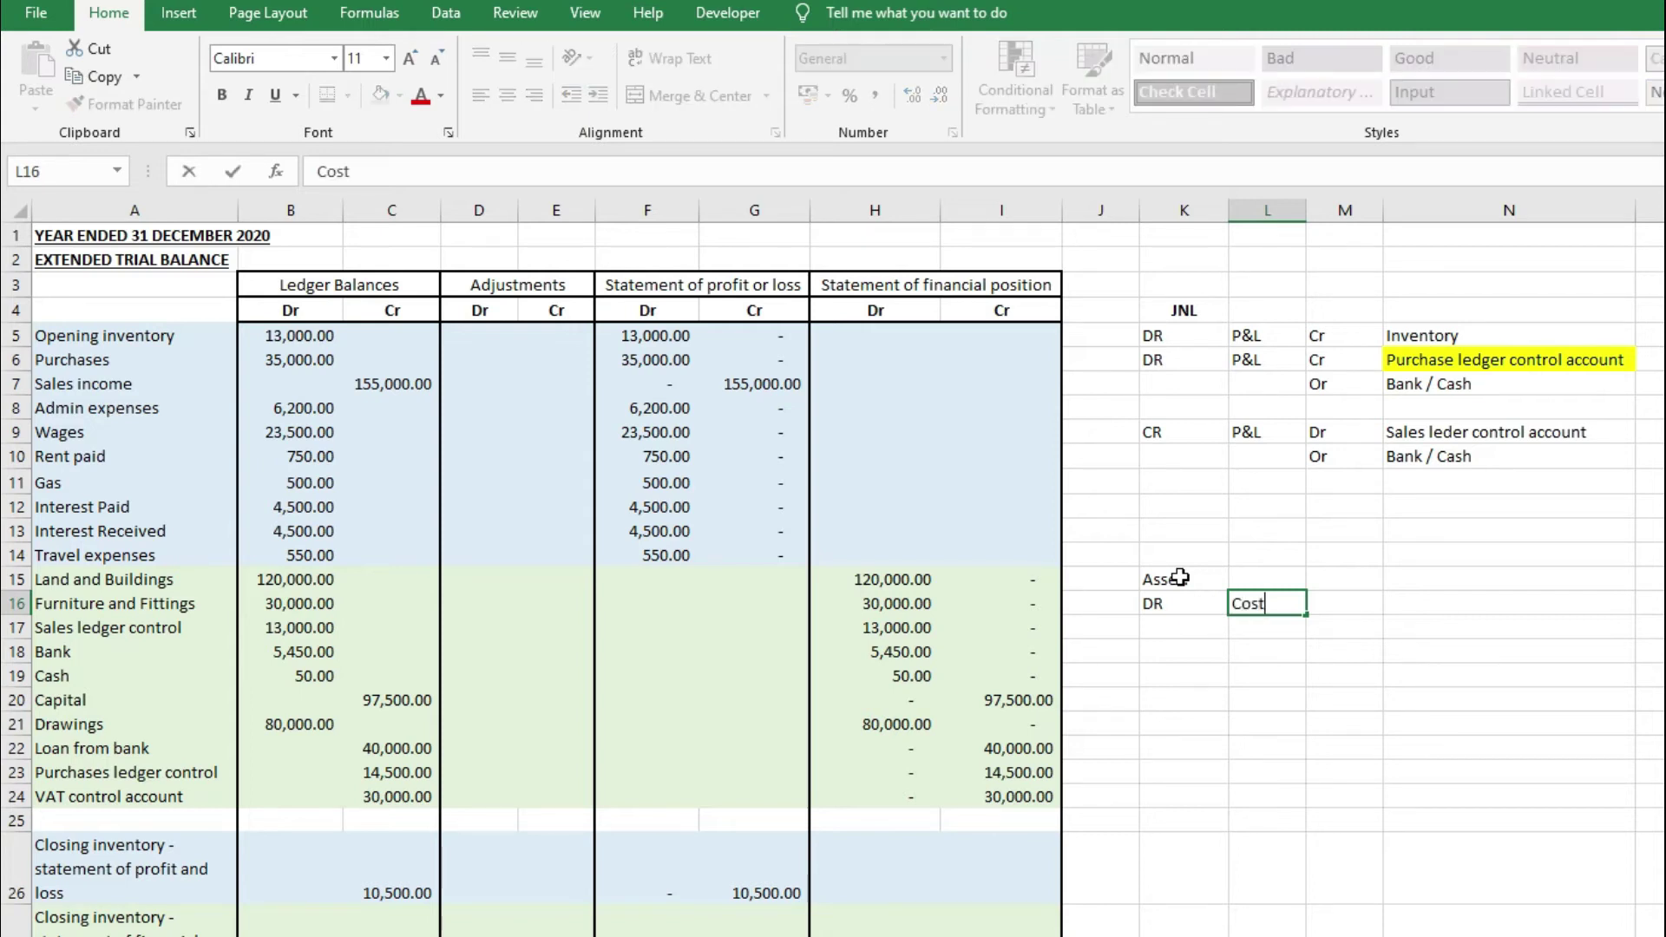
pyautogui.write(' - BS')
pyautogui.press('Tab')
pyautogui.write('CR')
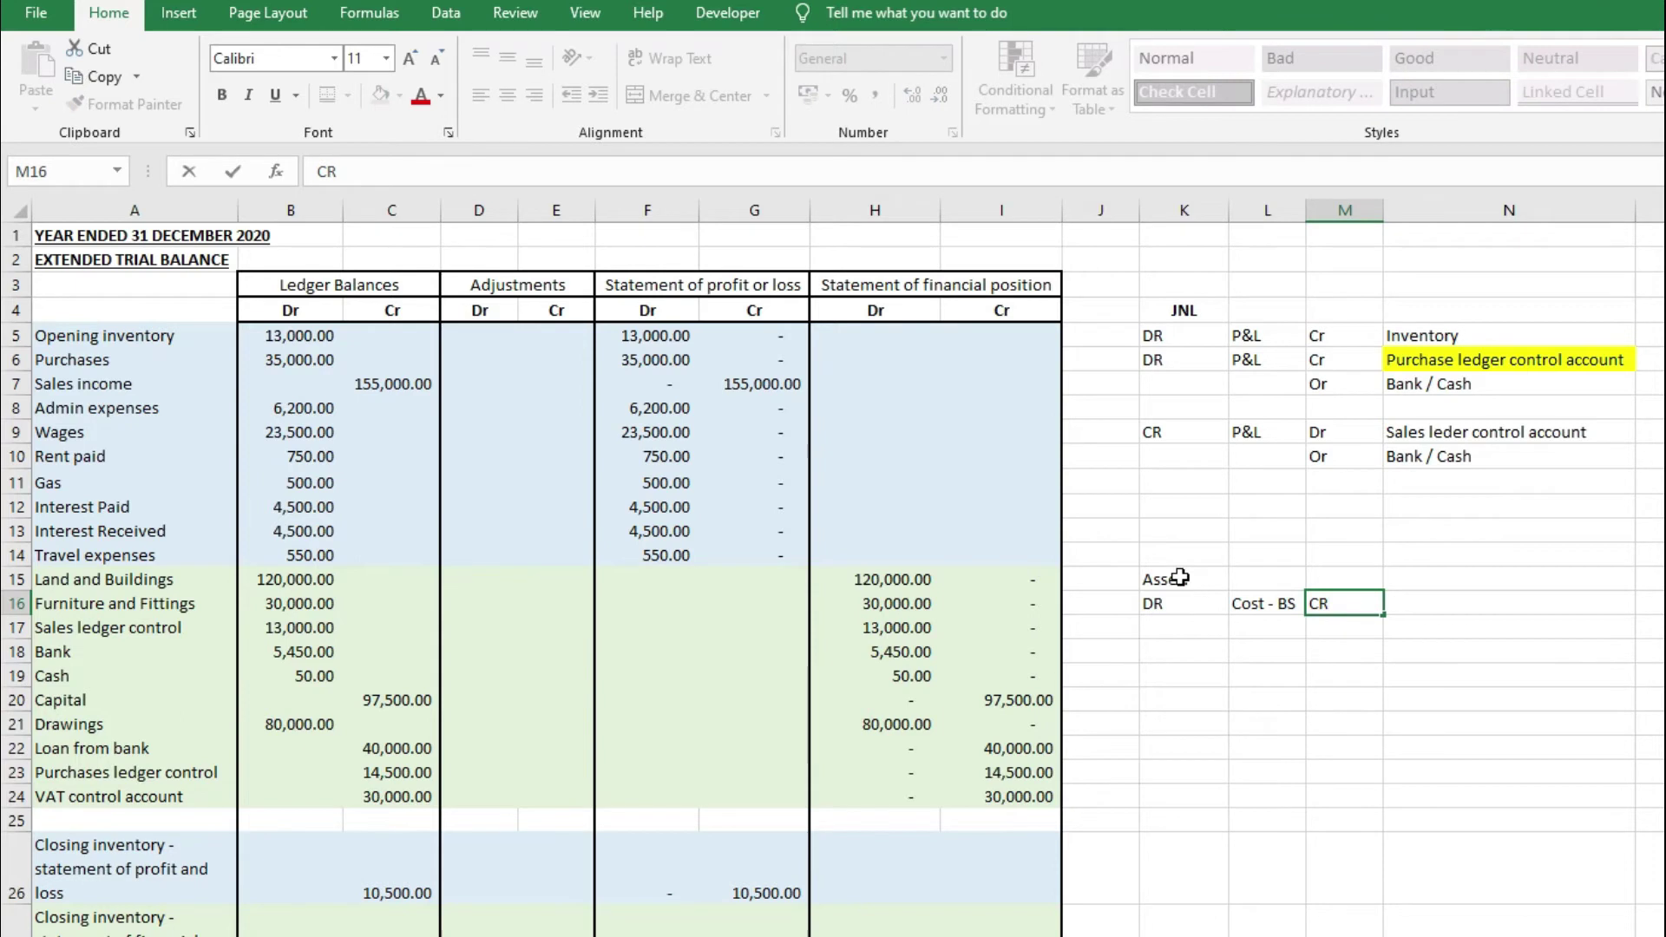
pyautogui.press('Tab')
pyautogui.write('Bank')
pyautogui.press('Return')
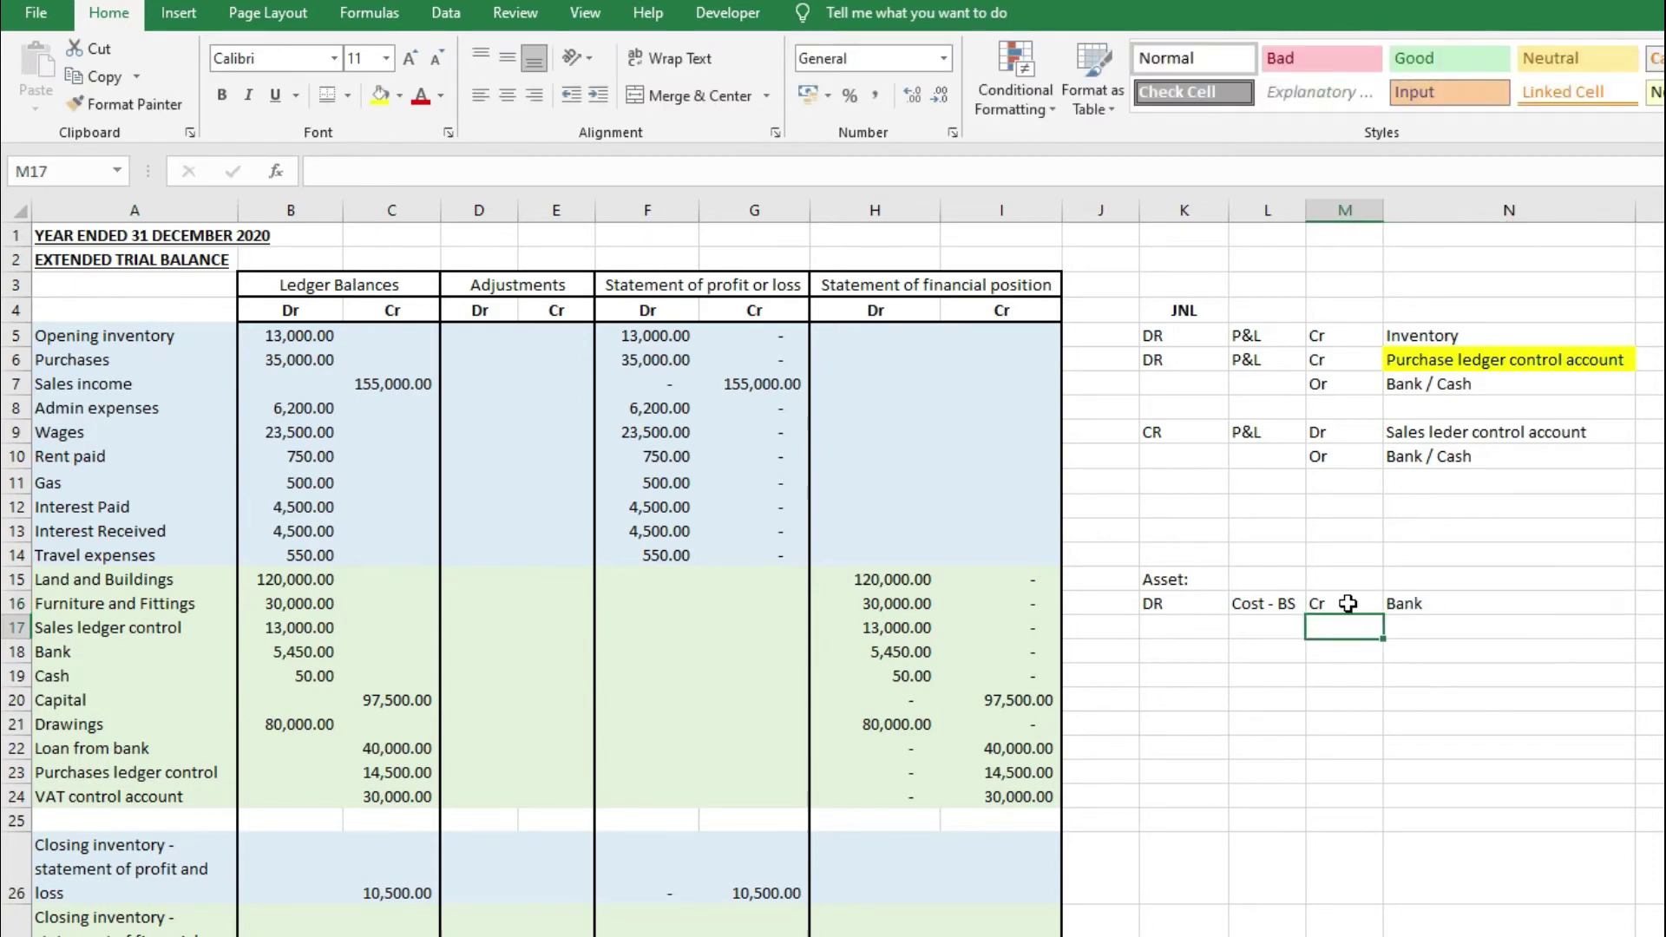
# Add Or Loan as the alternative credit in M17:N17
pyautogui.write('Or')
pyautogui.press('Tab')
pyautogui.write('Loan')
pyautogui.press('Return')
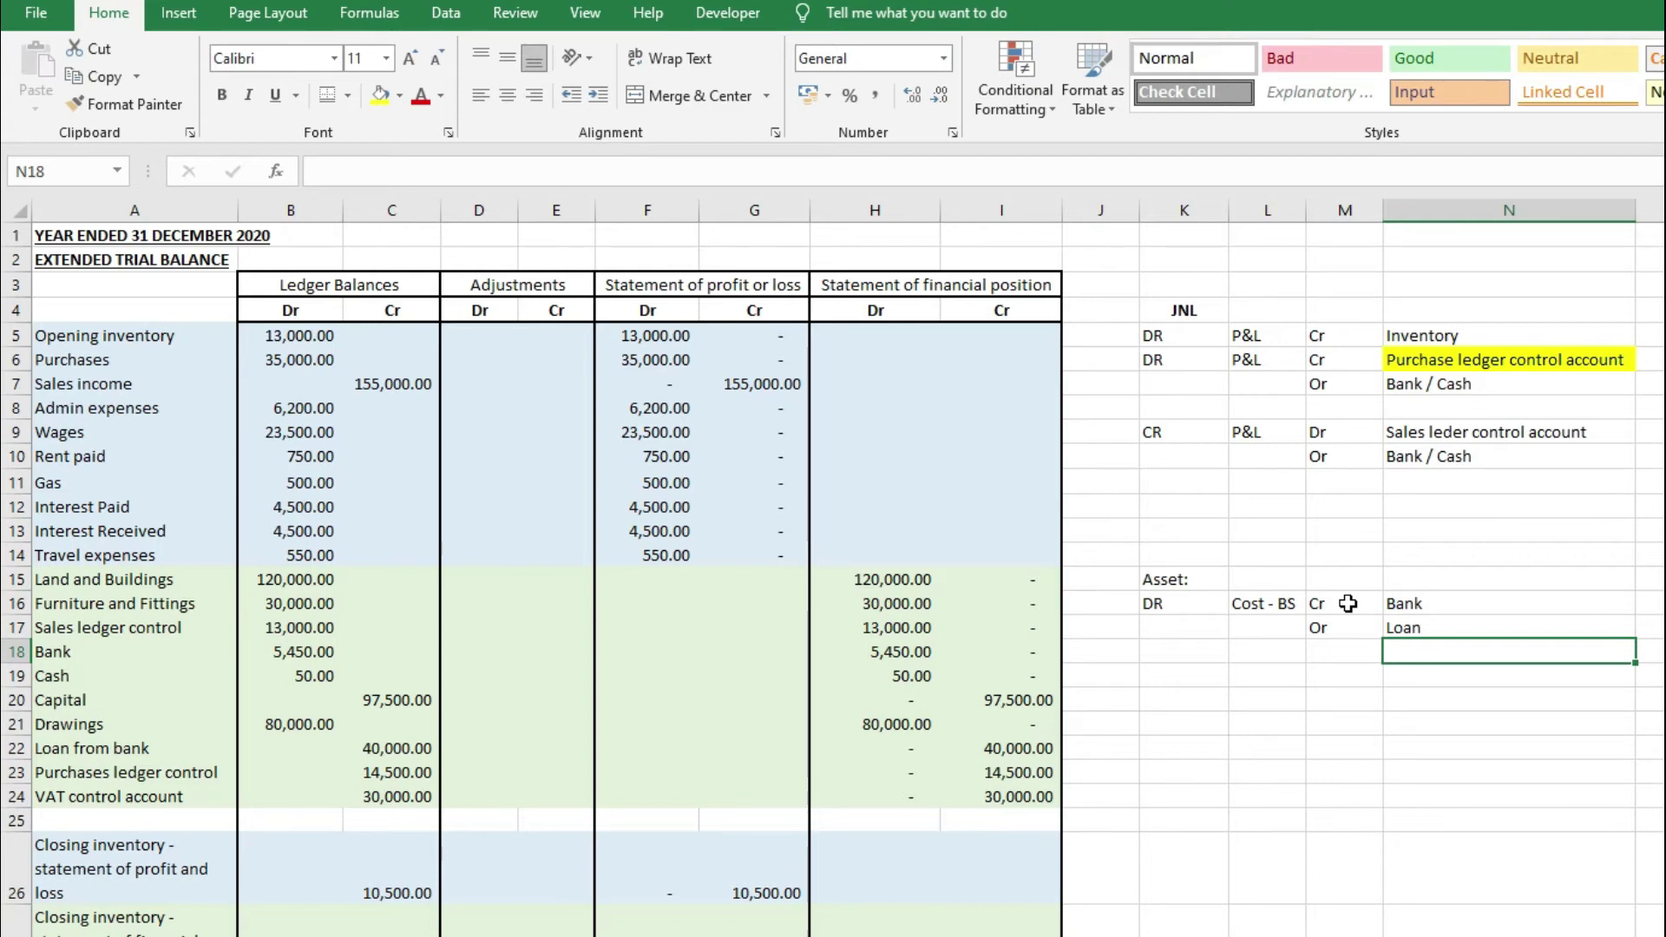
# Highlight the Land and Buildings and Furniture rows and the asset journal entries
pyautogui.moveTo(178, 579); pyautogui.dragTo(176, 603)
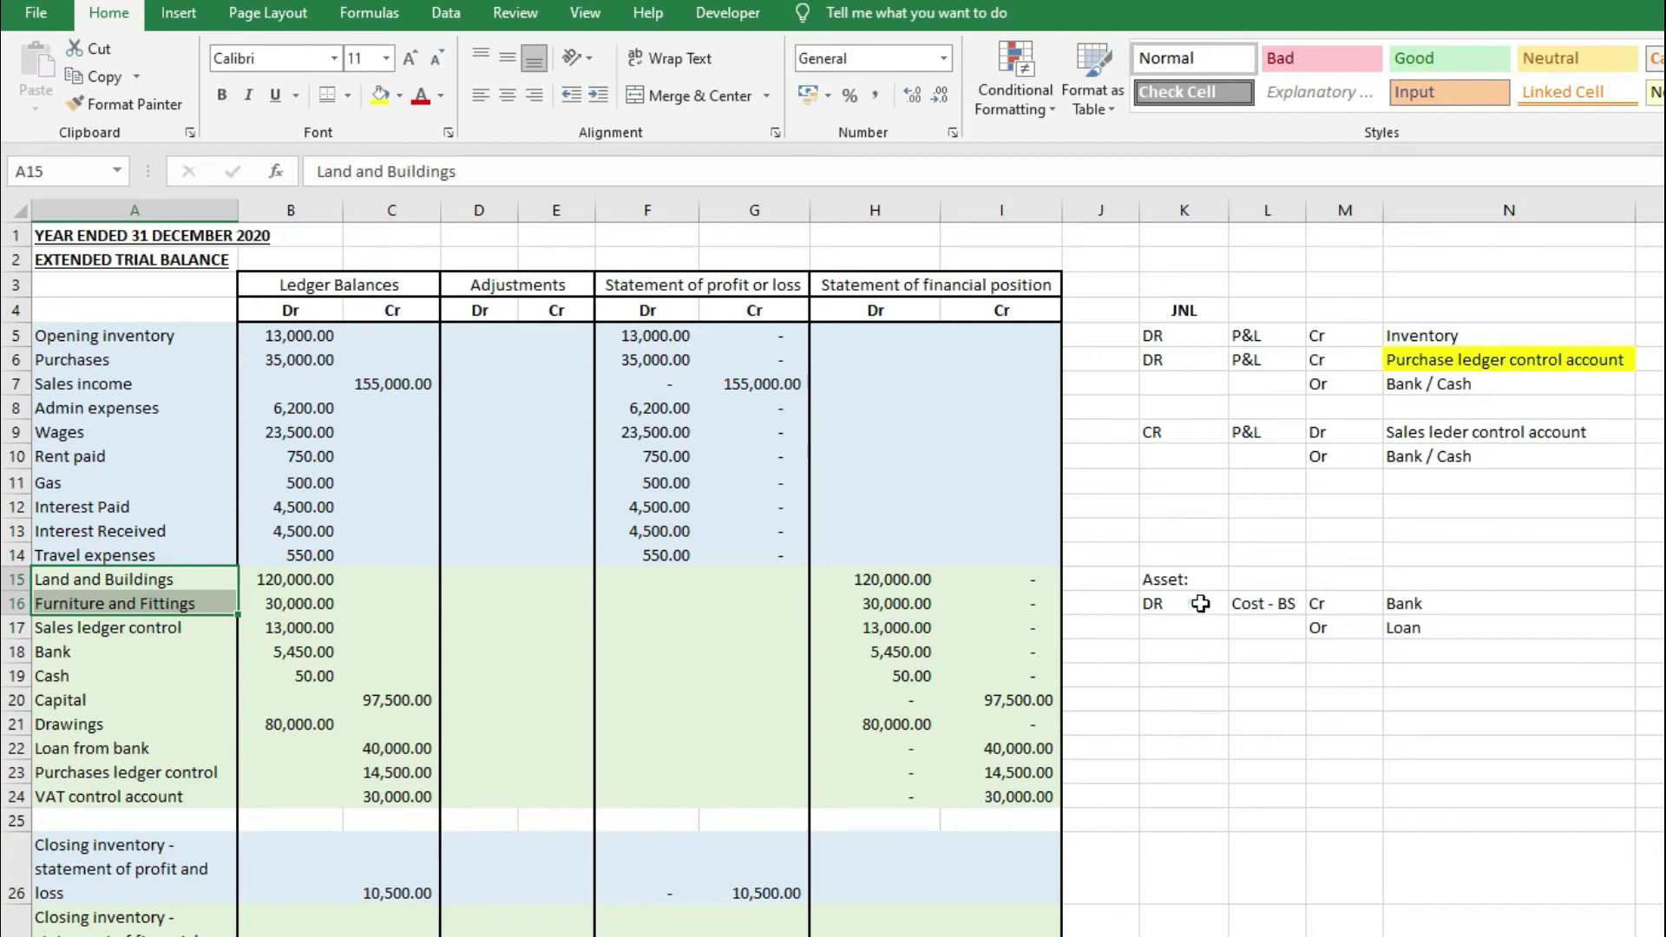
pyautogui.moveTo(1202, 602); pyautogui.dragTo(1441, 629)
pyautogui.click(1441, 628)
pyautogui.moveTo(109, 578); pyautogui.dragTo(1042, 605)
pyautogui.click(1041, 605)
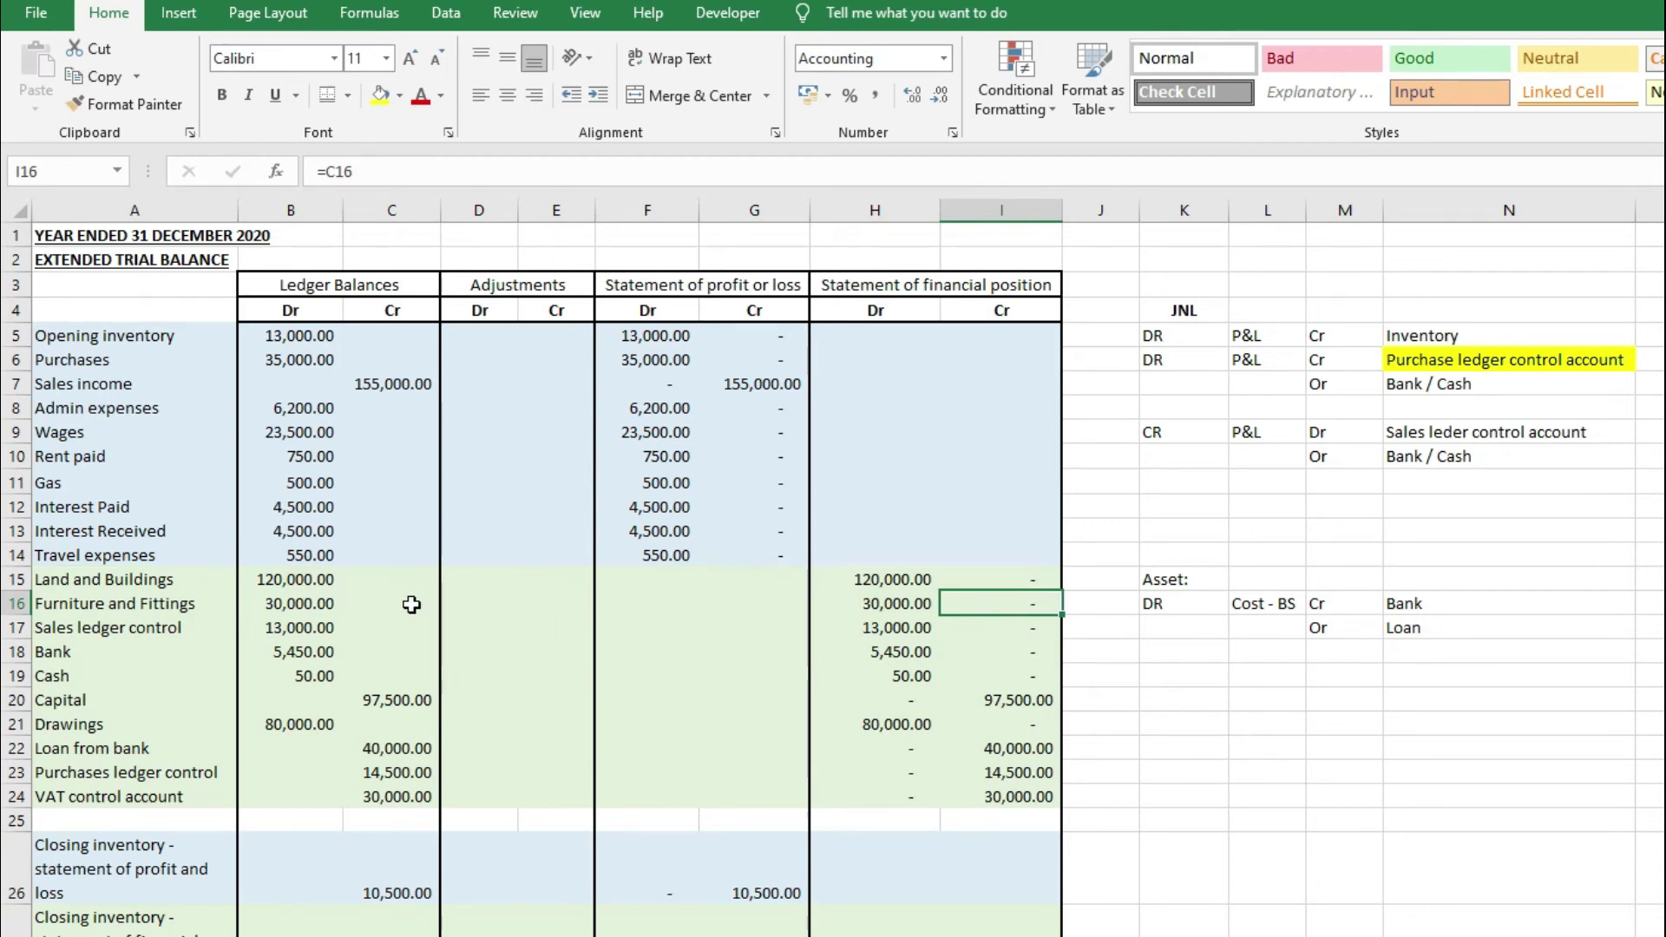
# Type 'Depreciation - Tangible assets' in K18 and 'Amortisation - Intangible assets' in K19
pyautogui.click(1164, 651)
pyautogui.write('Depreciation - Tangible assets')
pyautogui.press('Return')
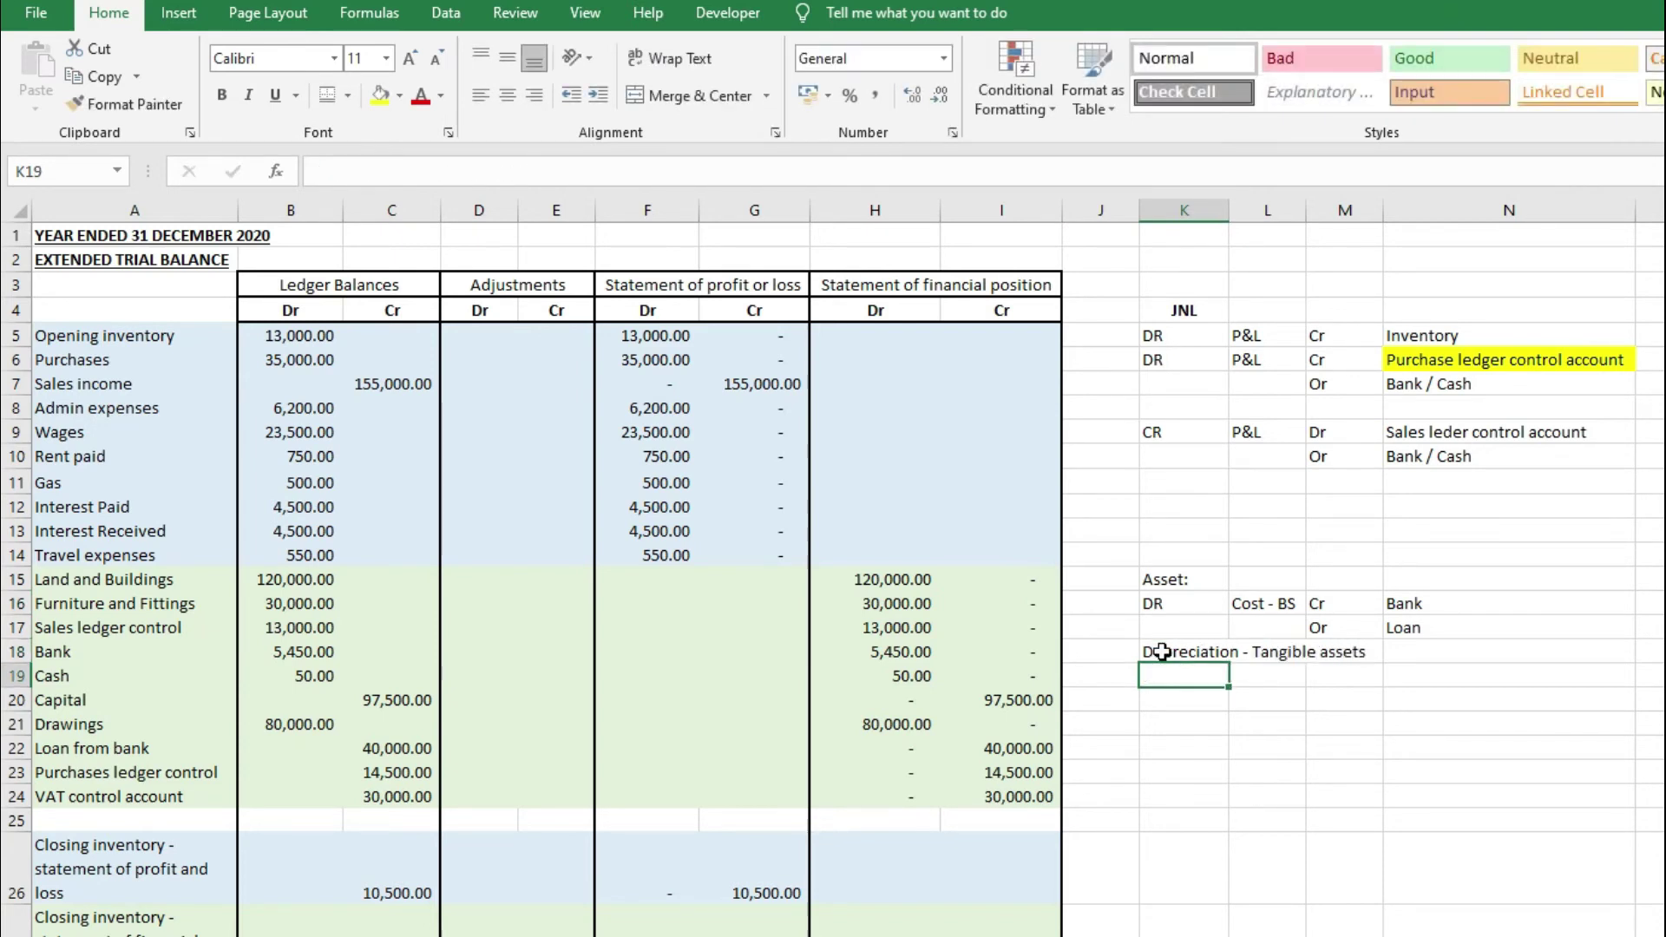
pyautogui.write('Amortisation - Intangible assets')
pyautogui.press('Return')
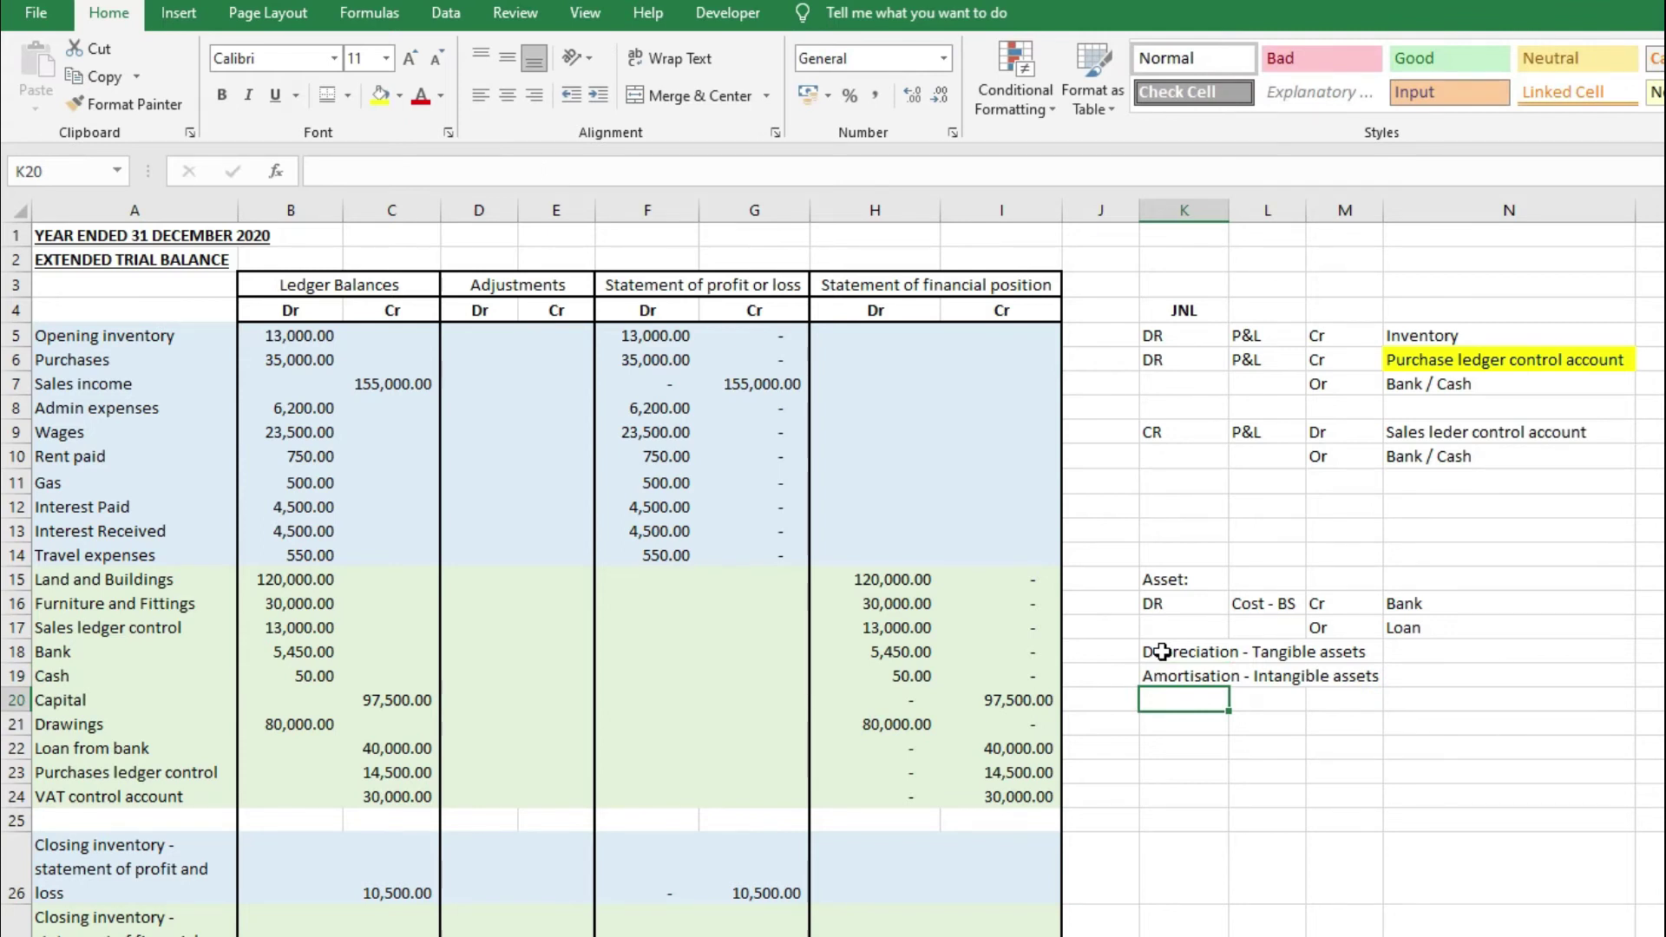
pyautogui.click(100, 628)
pyautogui.moveTo(89, 628); pyautogui.dragTo(998, 625)
pyautogui.click(1037, 626)
pyautogui.moveTo(1199, 434); pyautogui.dragTo(1498, 456)
pyautogui.click(1406, 432)
pyautogui.keyDown('shift'); pyautogui.click(1334, 430); pyautogui.keyUp('shift')
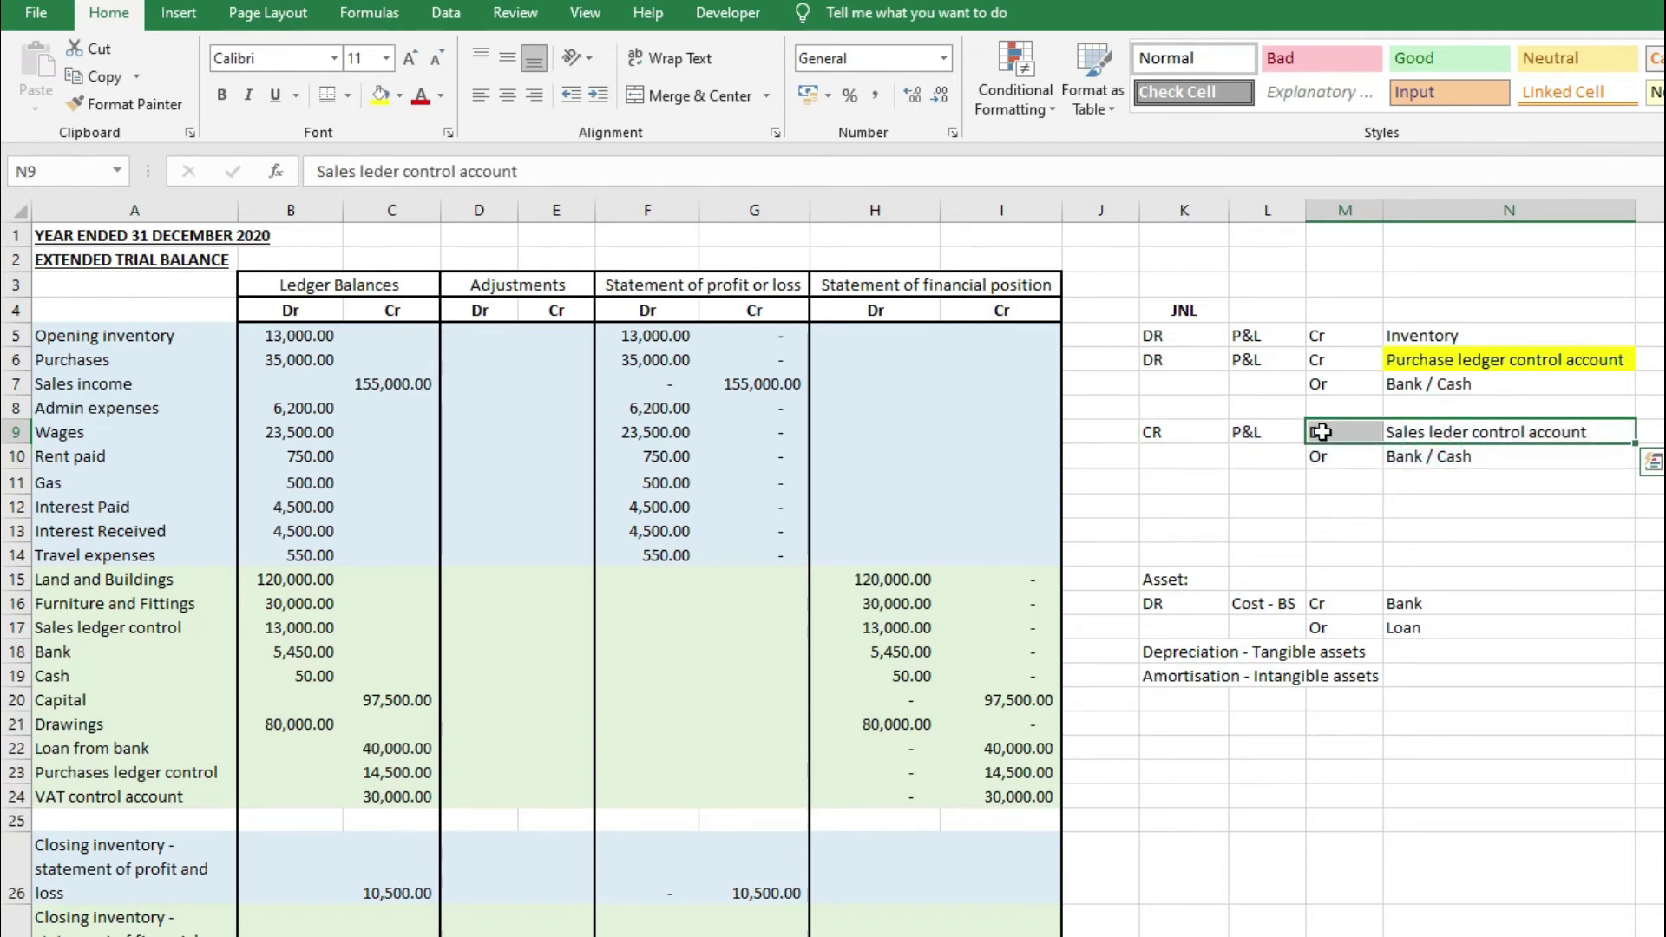
pyautogui.moveTo(1189, 432); pyautogui.dragTo(1463, 437)
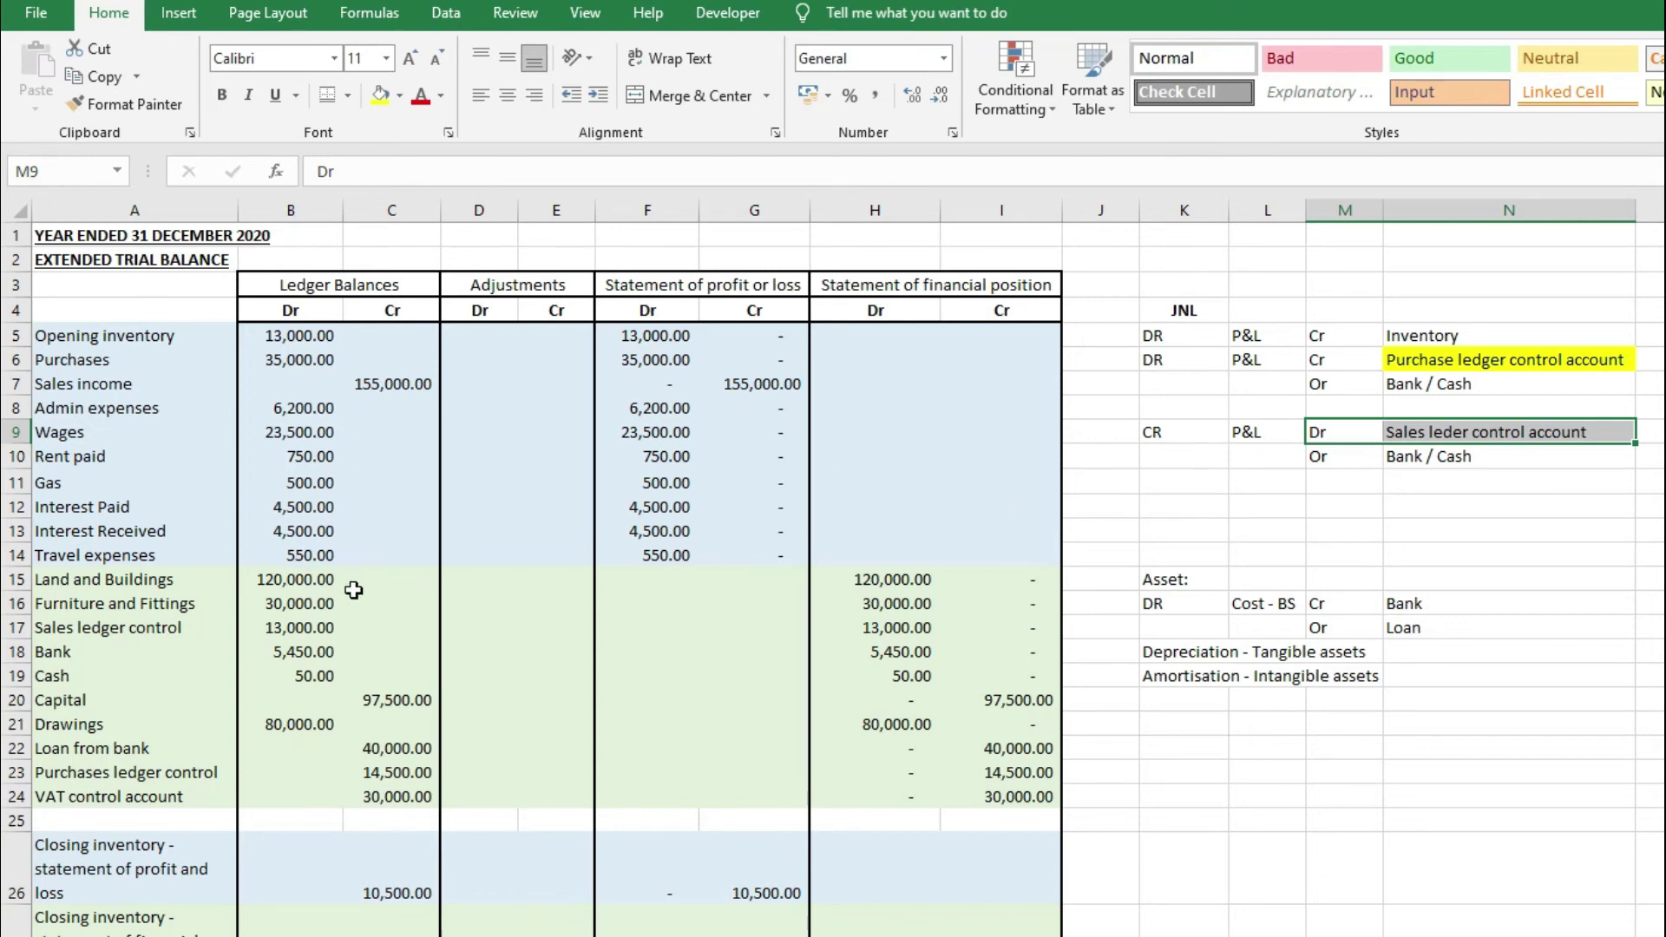
pyautogui.click(1182, 722)
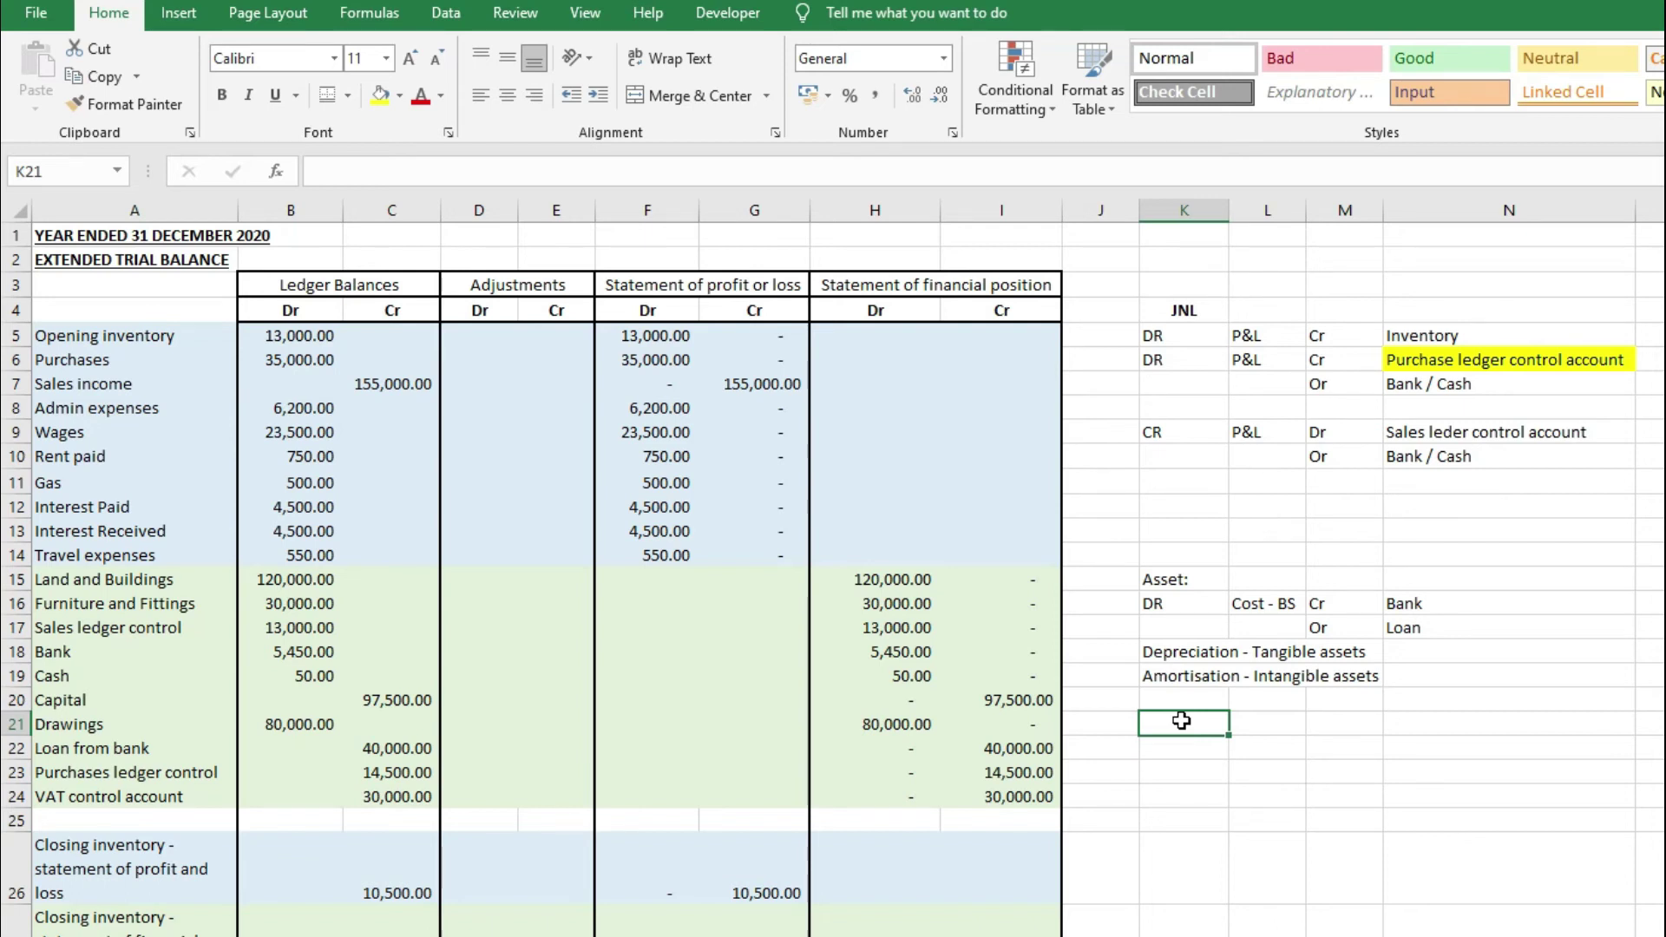
# Add bank notes in K21:K22: 'If the bank is a positive - money in the bank' and 'If the bank is a negative - bank is overdrawn'
pyautogui.moveTo(84, 651)
pyautogui.mouseDown()
pyautogui.moveTo(1029, 648)
pyautogui.moveTo(87, 651)
pyautogui.moveTo(660, 651)
pyautogui.mouseUp()
pyautogui.click(1029, 649)
pyautogui.click(1163, 724)
pyautogui.write('If the bank is a')
pyautogui.write(' positive - mone')
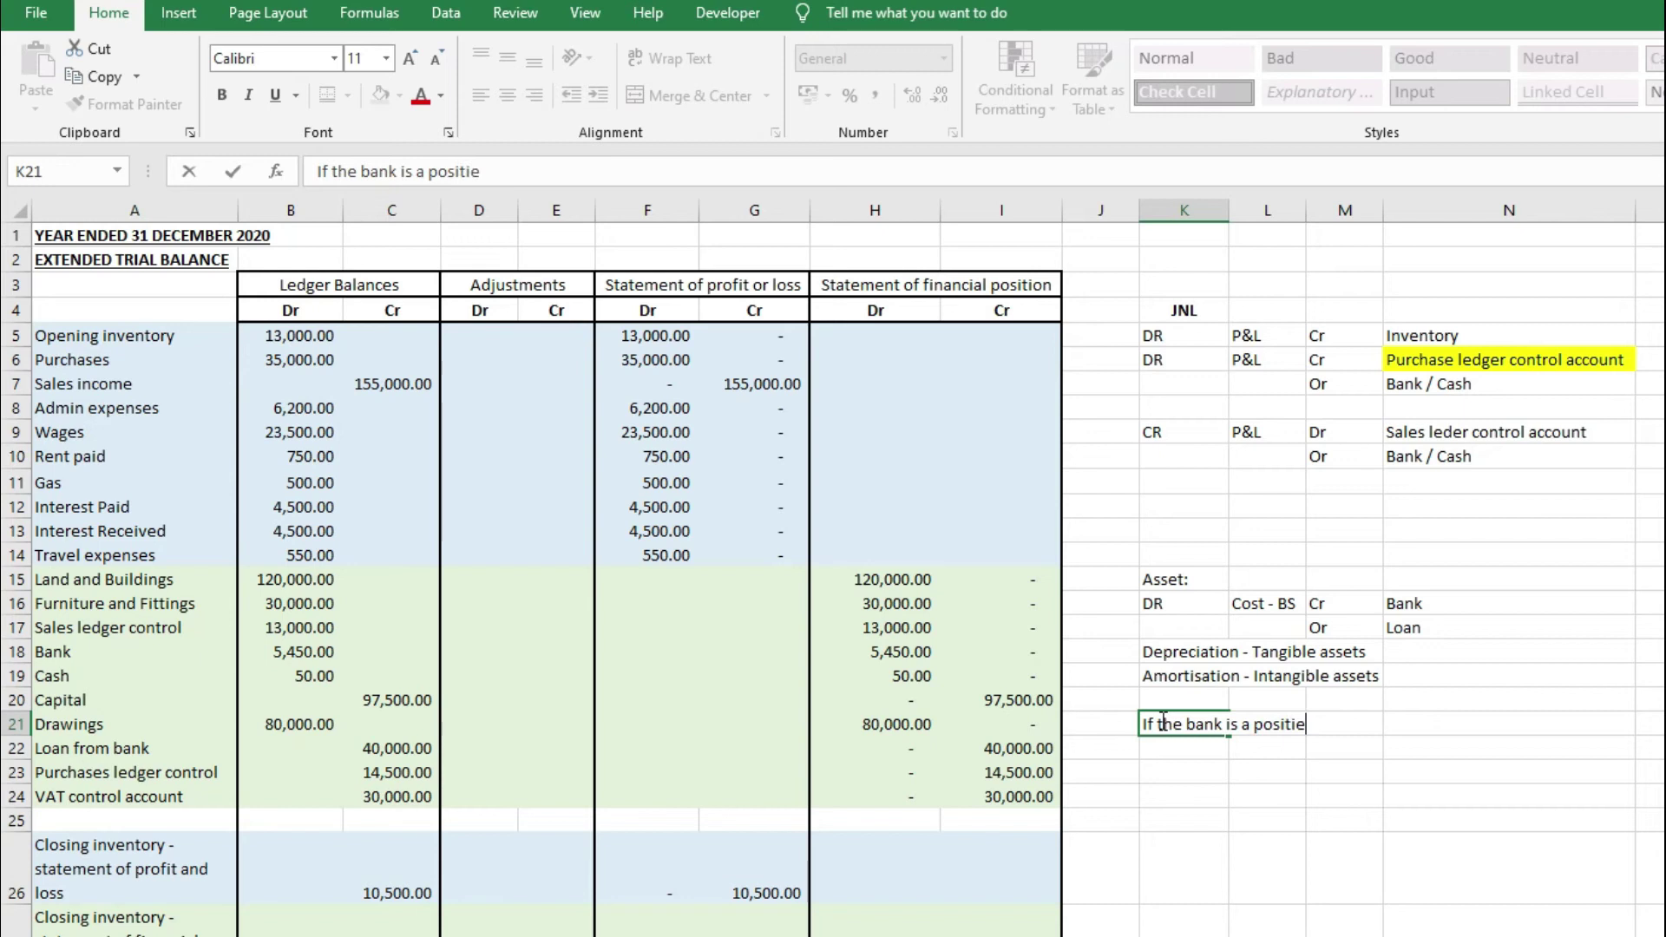
pyautogui.write('y in the bank')
pyautogui.press('Return')
pyautogui.write('If the bank ')
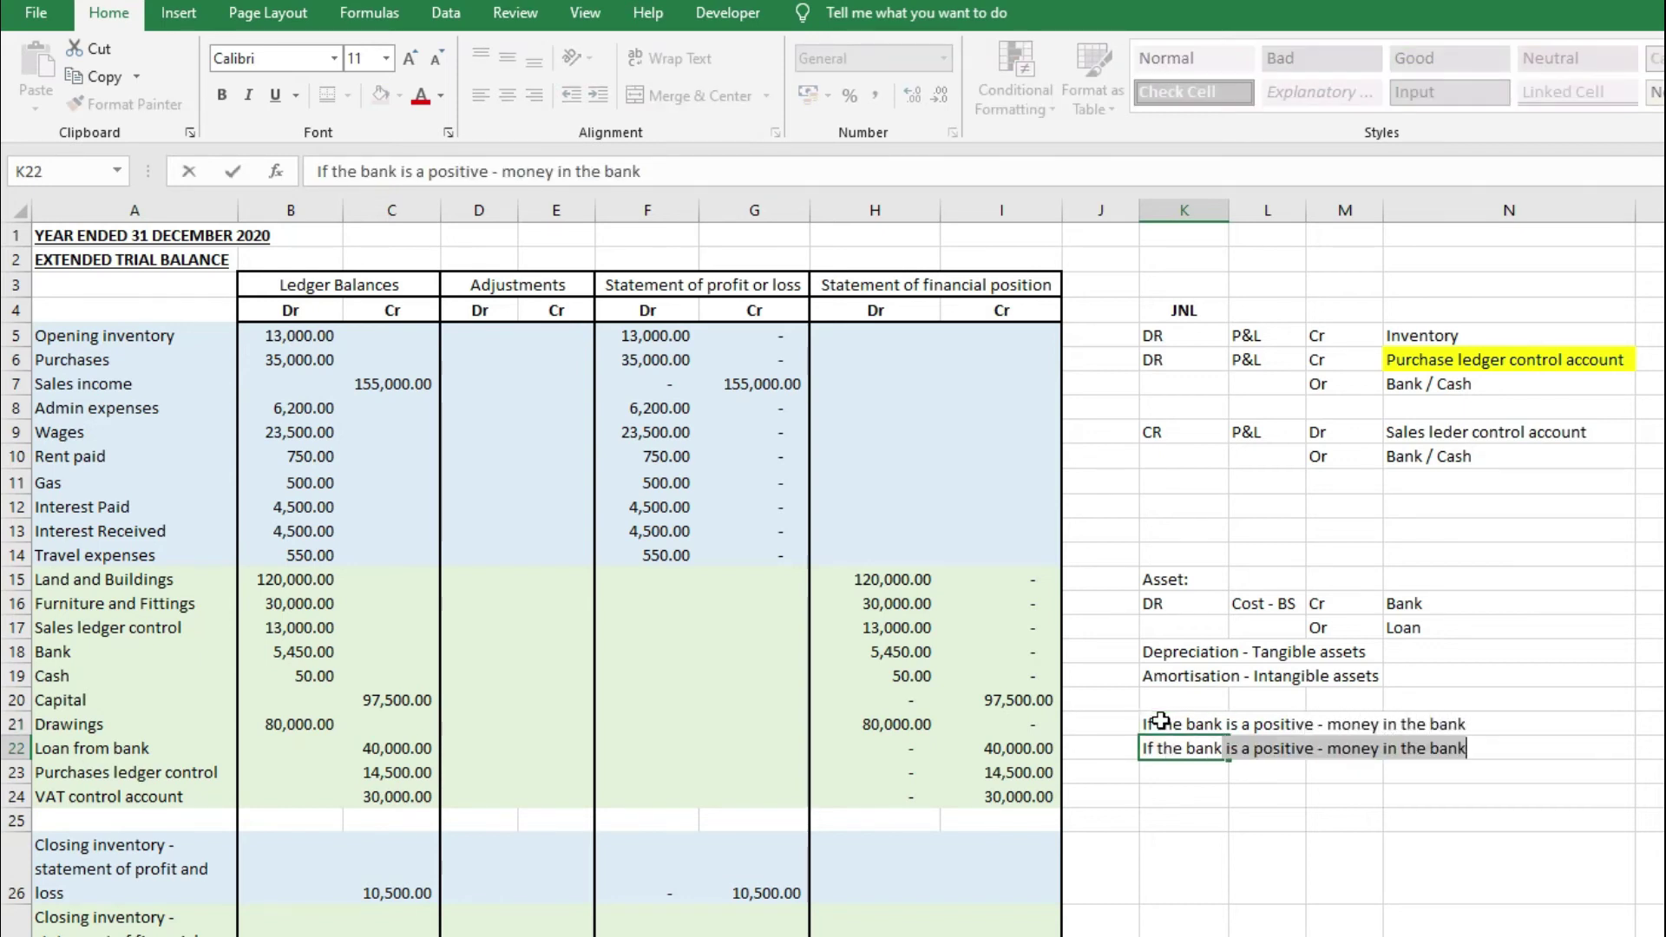
pyautogui.write('is a negative - b')
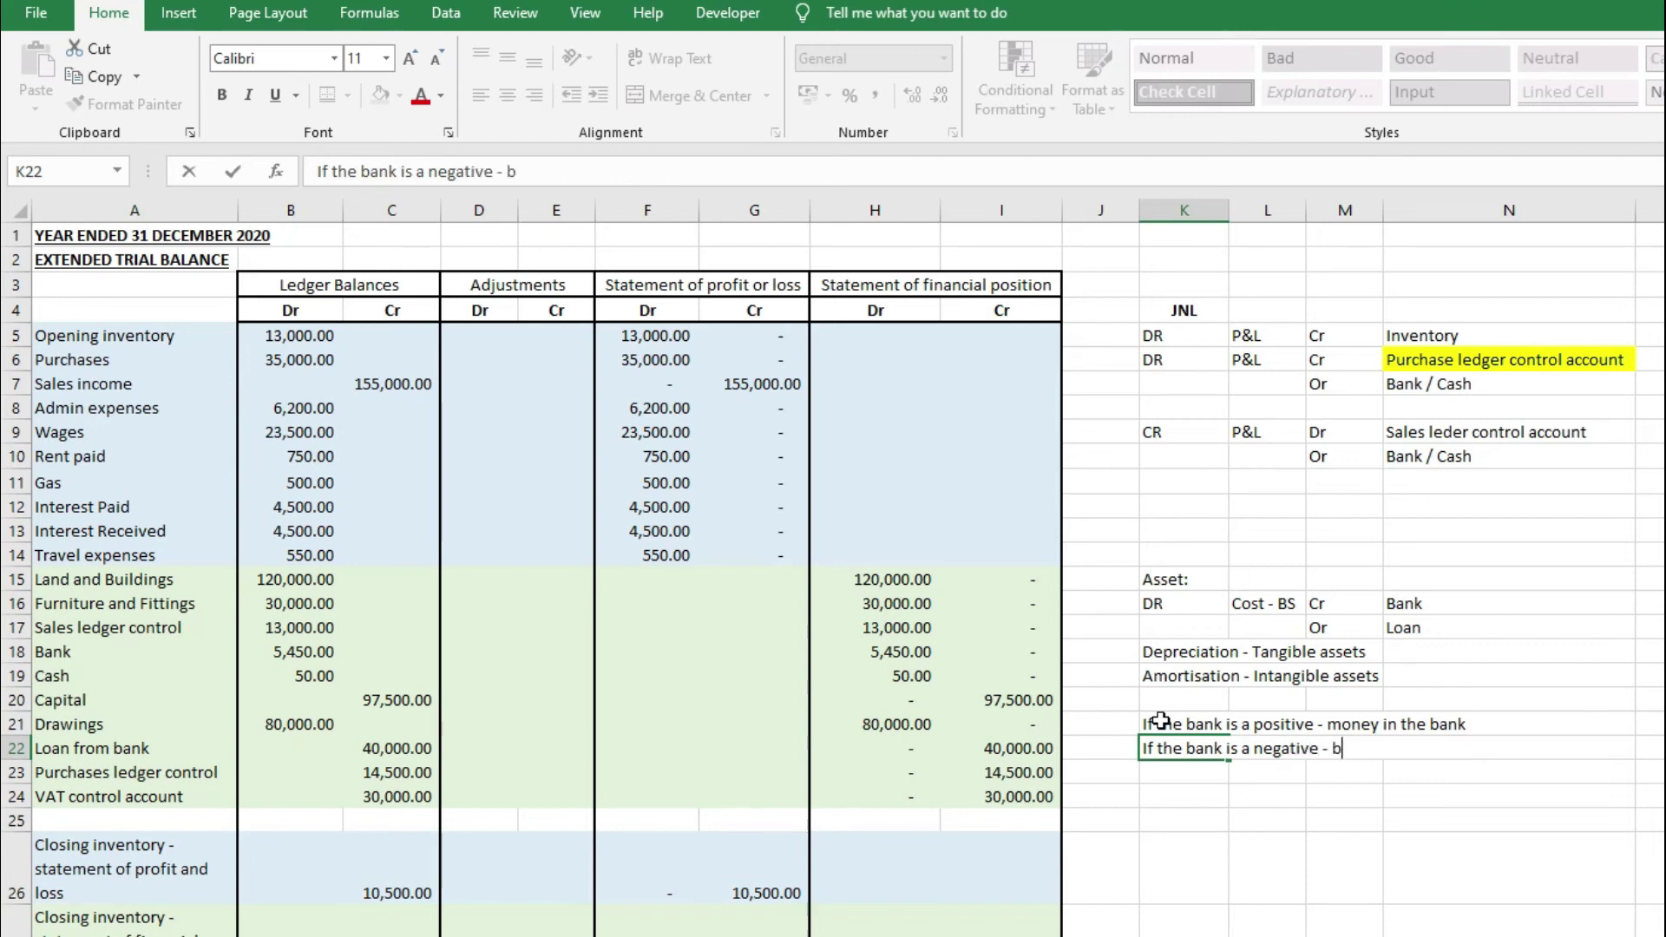
pyautogui.write('ank is overdrawn')
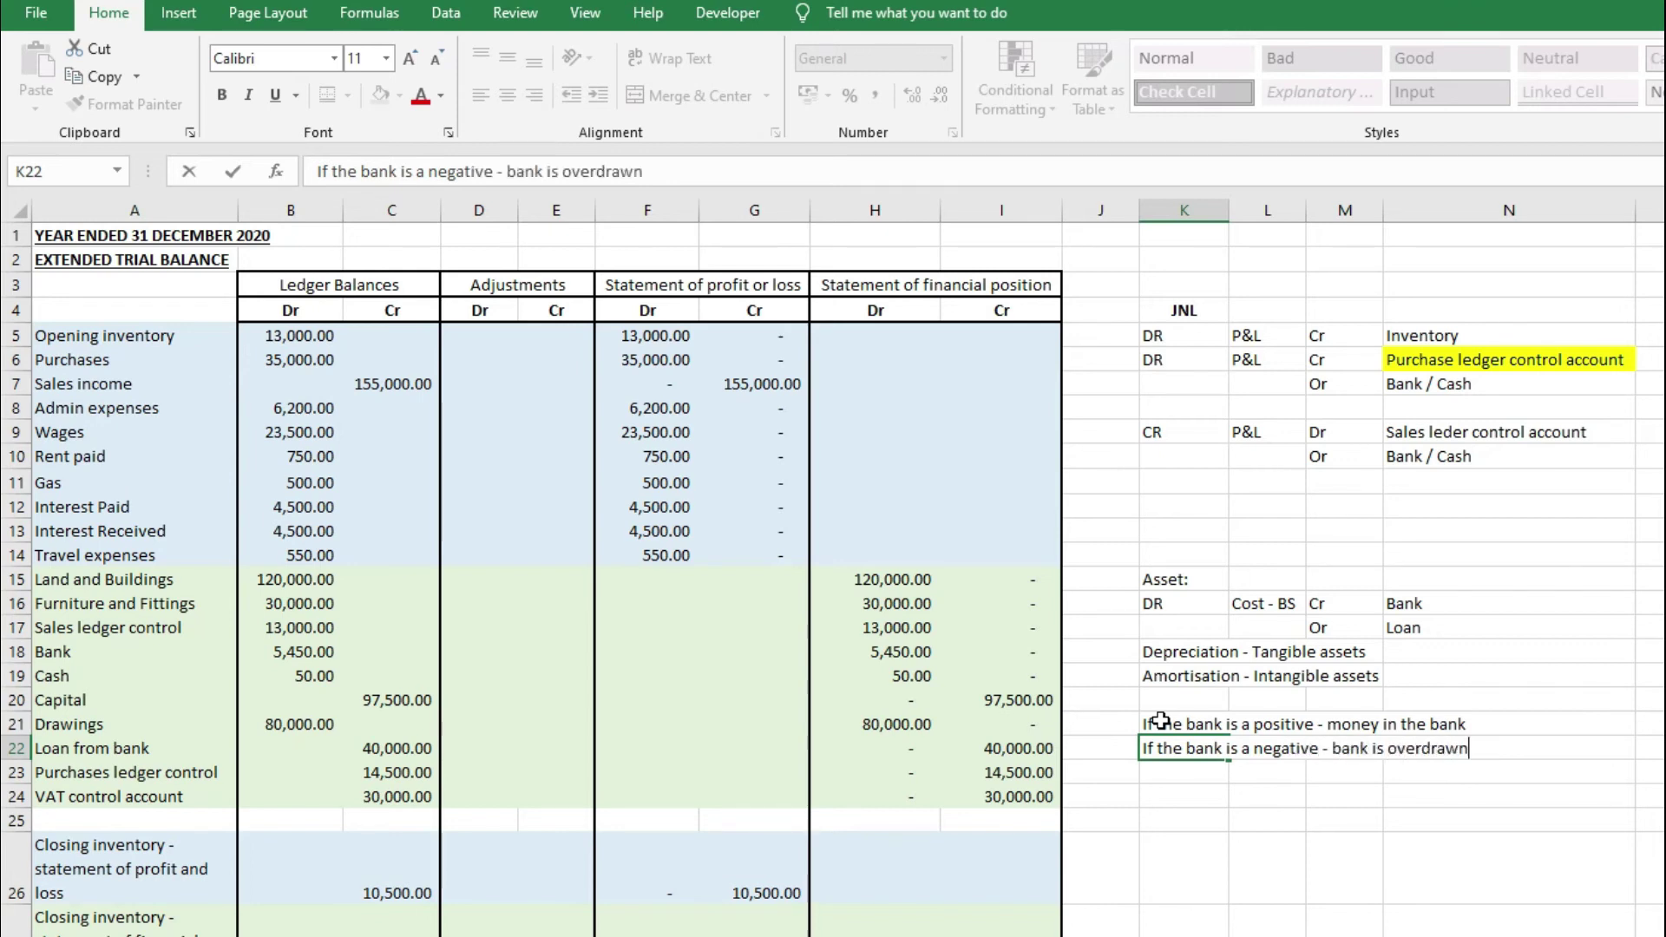
pyautogui.press('Return')
pyautogui.moveTo(151, 724); pyautogui.dragTo(1020, 730)
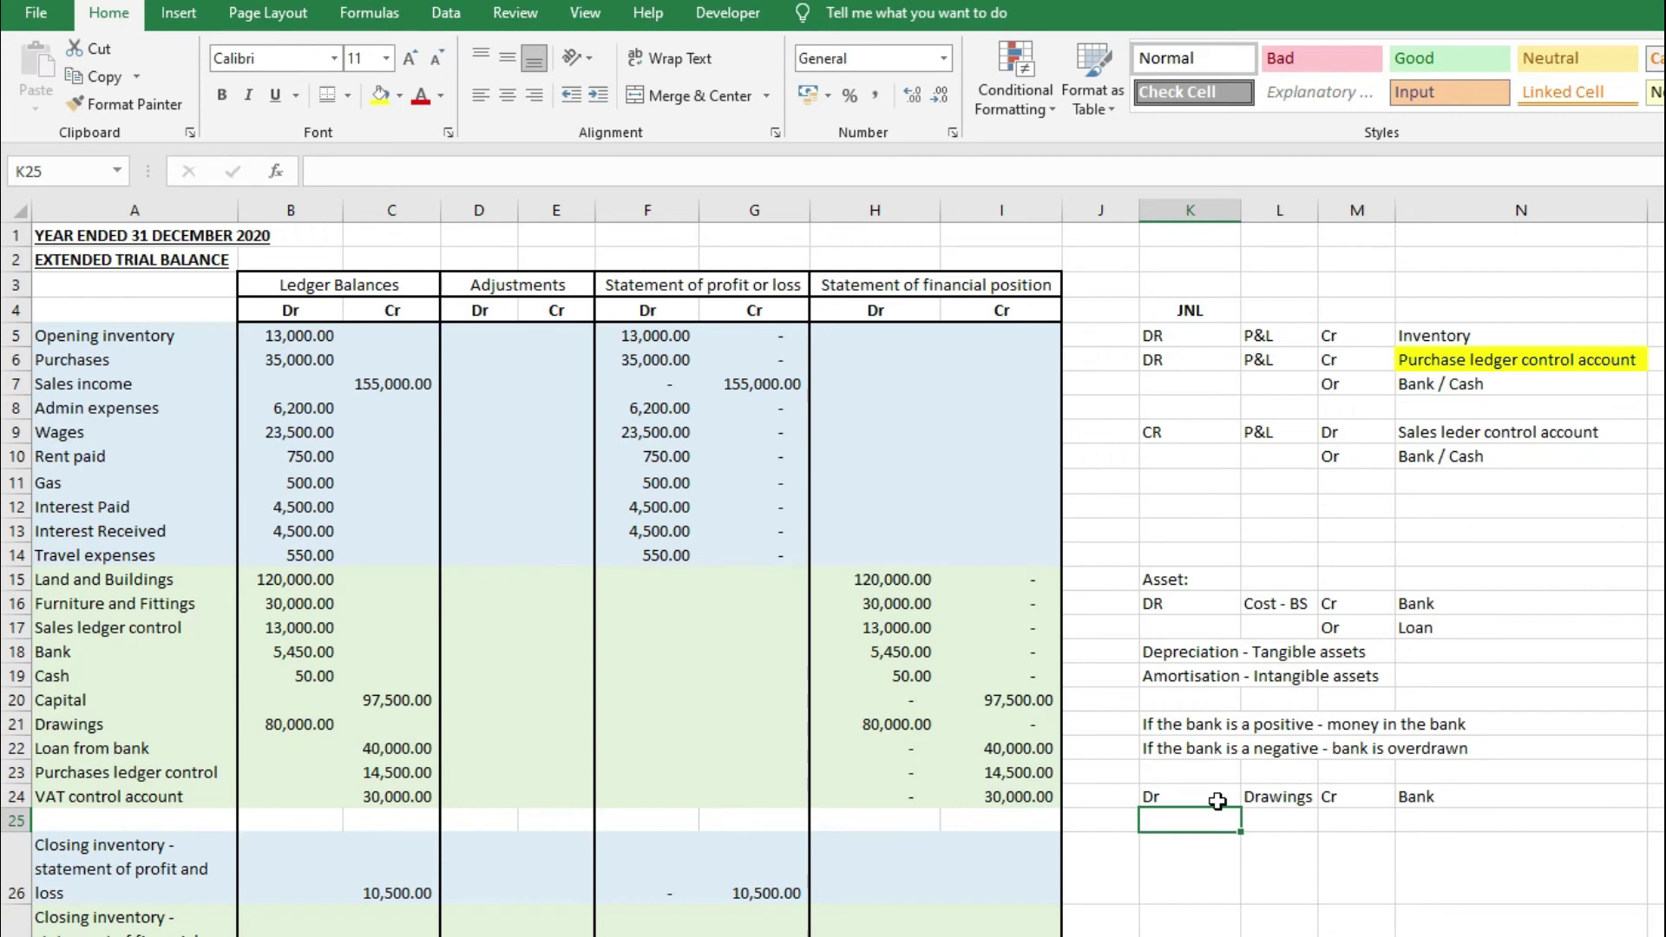
# Enter Dr, Bank, Cr, Loan across K26:N26 as the loan journal note
pyautogui.moveTo(72, 750); pyautogui.dragTo(139, 750)
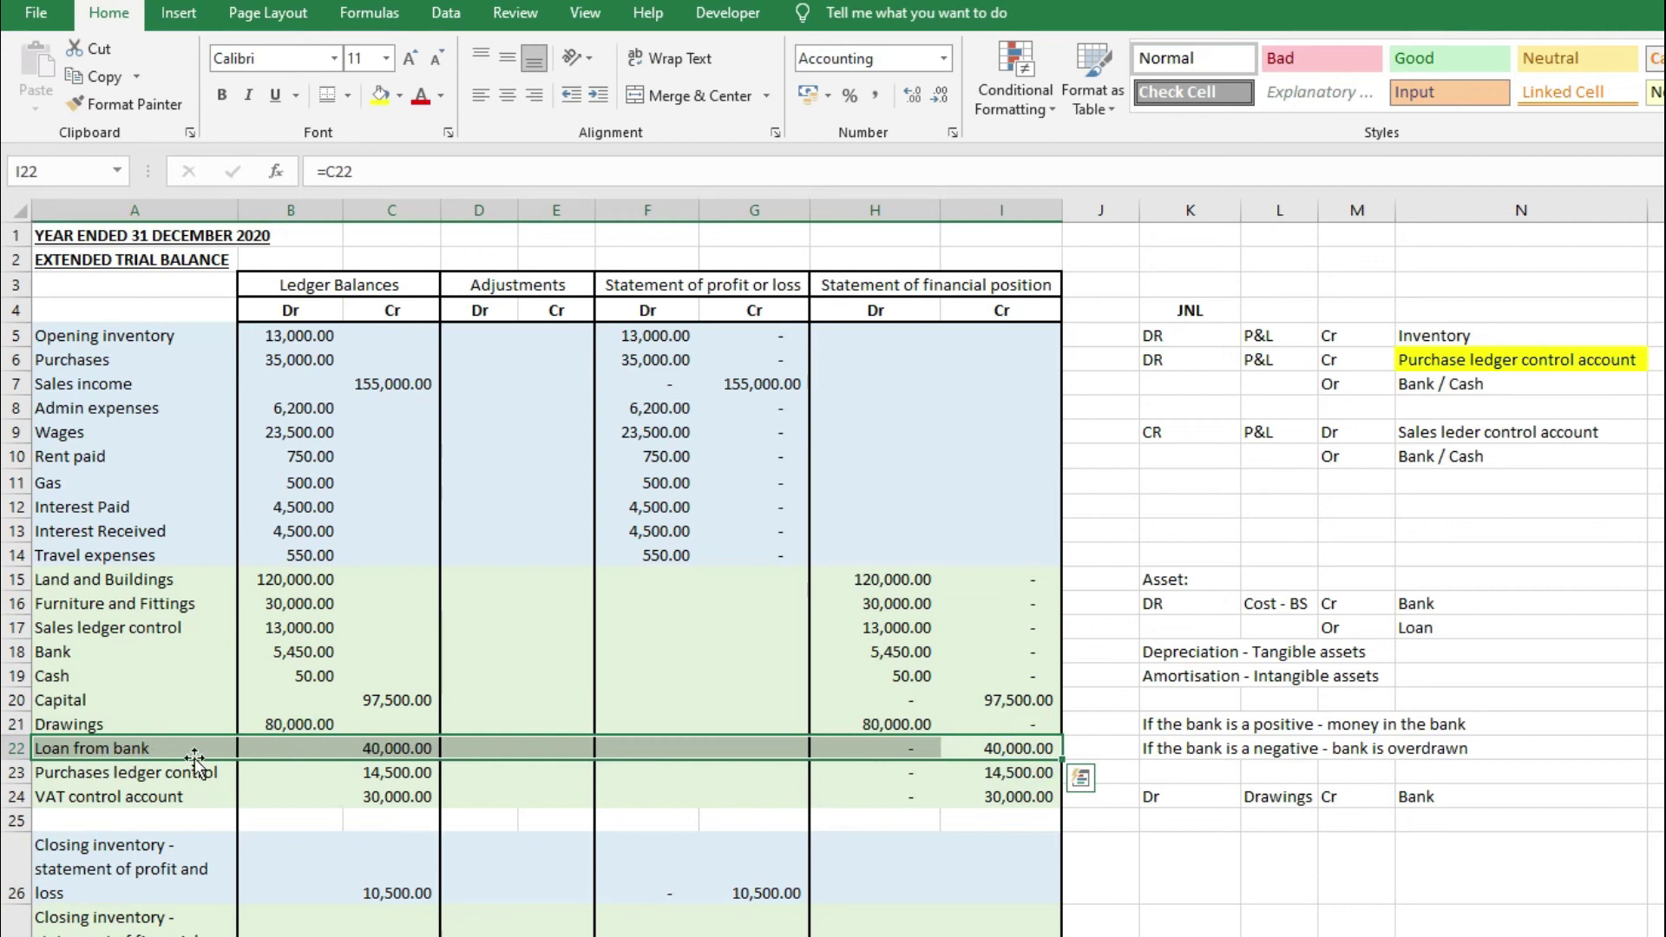
pyautogui.click(1180, 852)
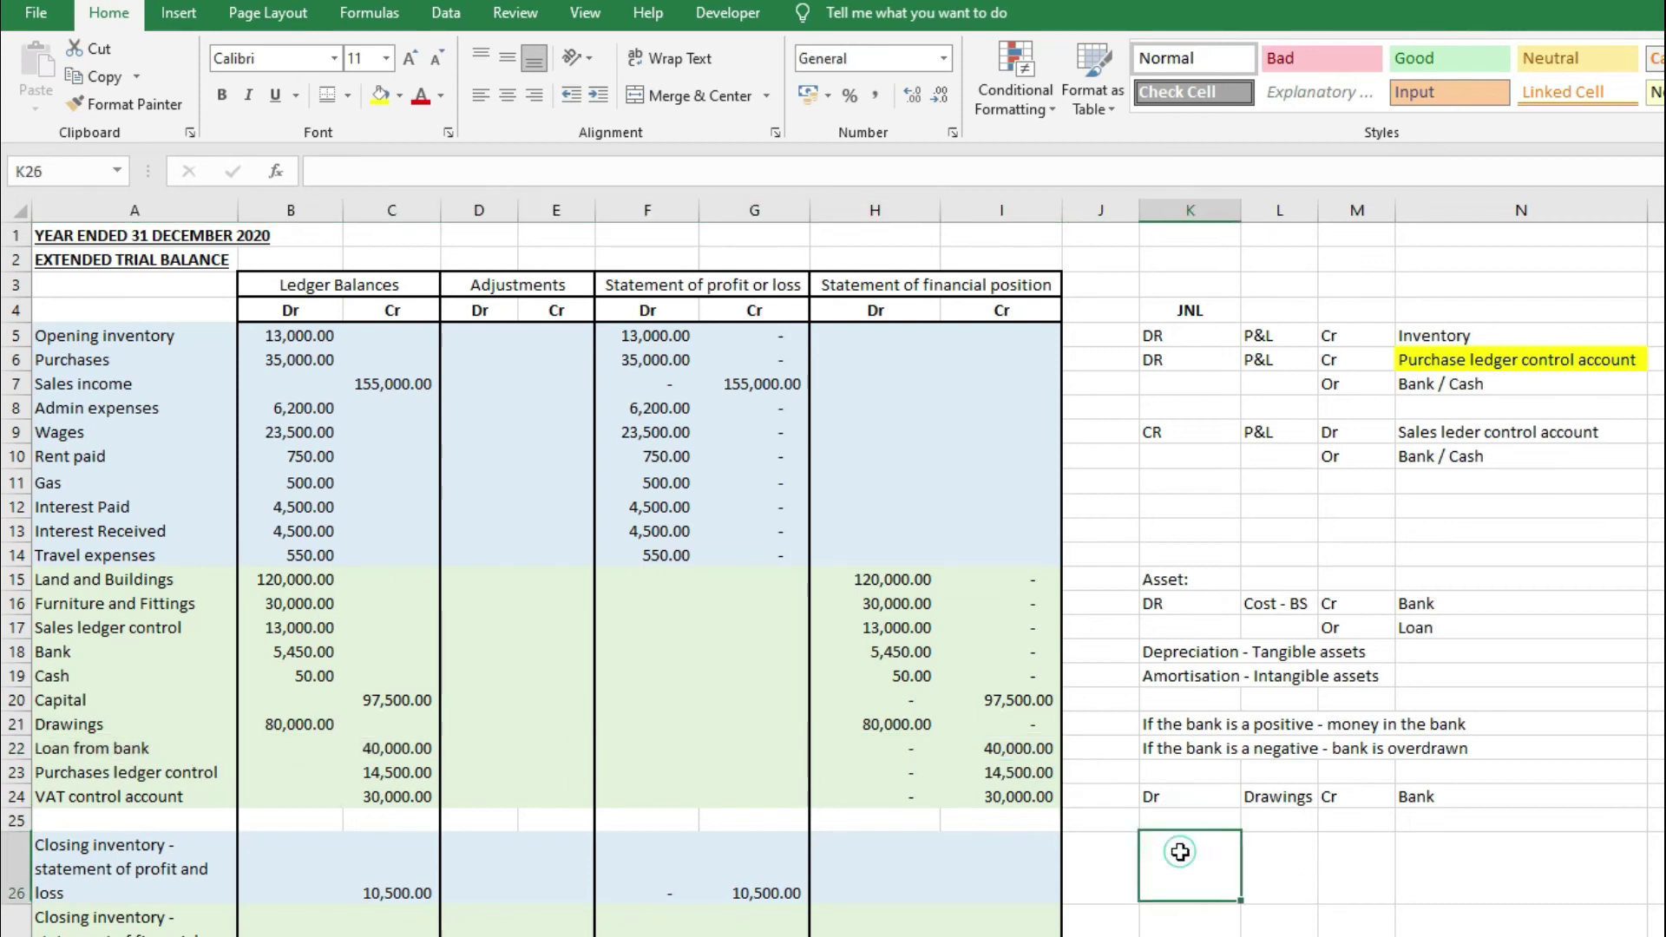
pyautogui.write('Dr ')
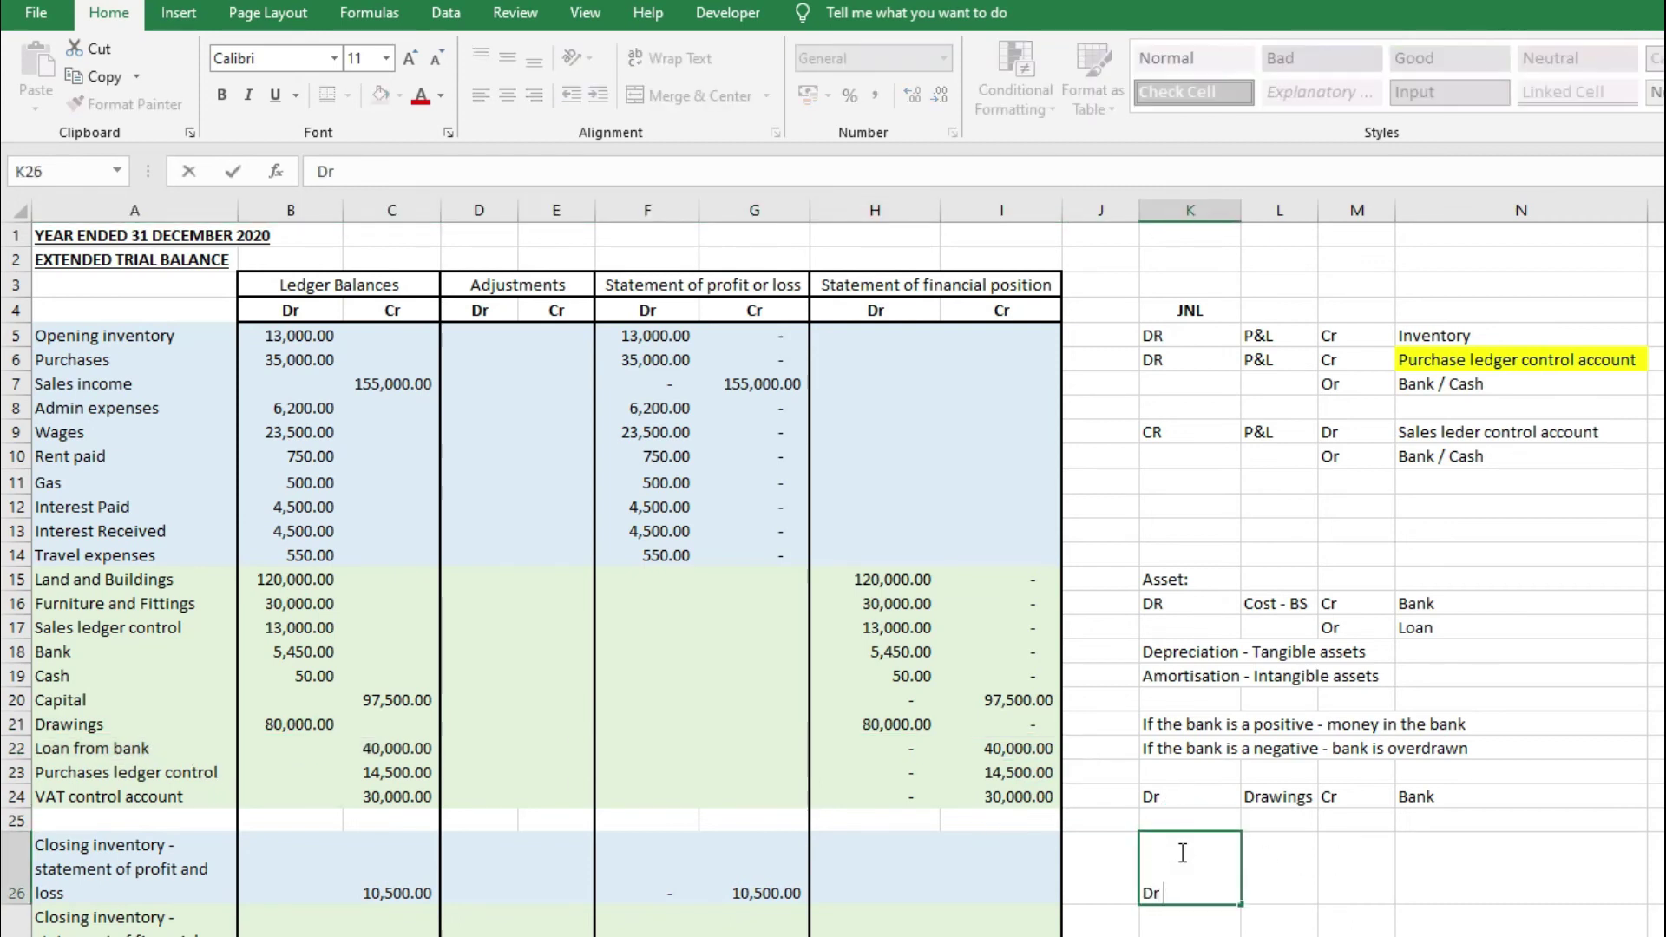
pyautogui.write('`')
pyautogui.press('Tab')
pyautogui.write('Bank')
pyautogui.press('Tab')
pyautogui.write('Cr')
pyautogui.press('Tab')
pyautogui.write('Loan')
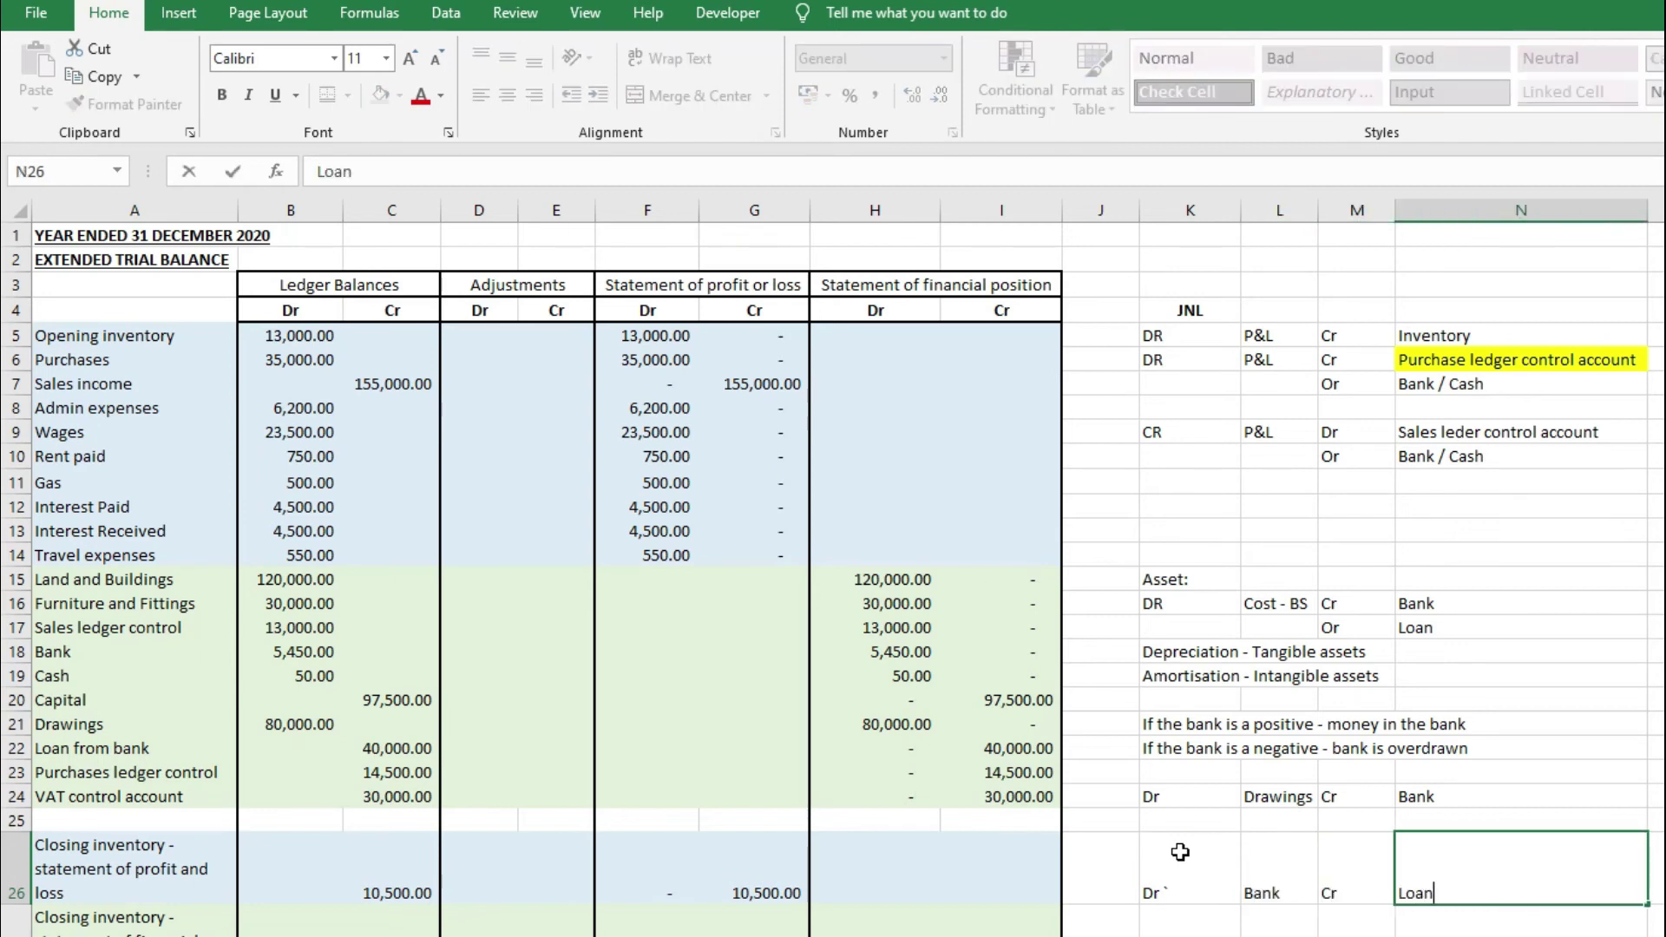
pyautogui.press('Return')
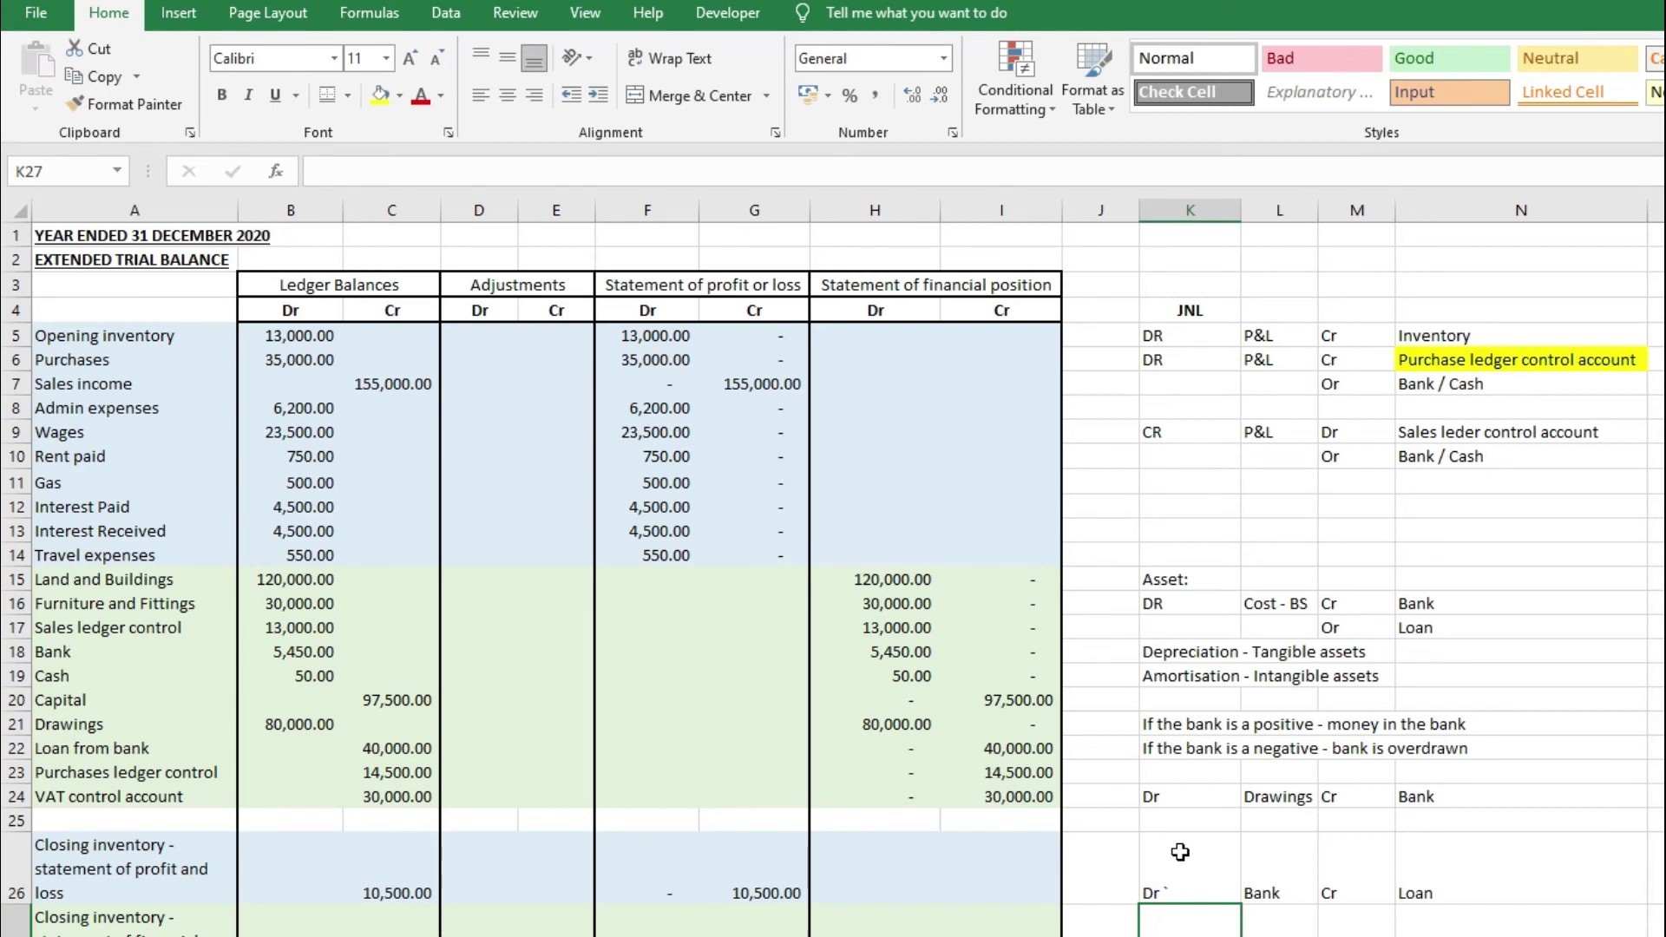
pyautogui.moveTo(1198, 357); pyautogui.dragTo(1454, 358)
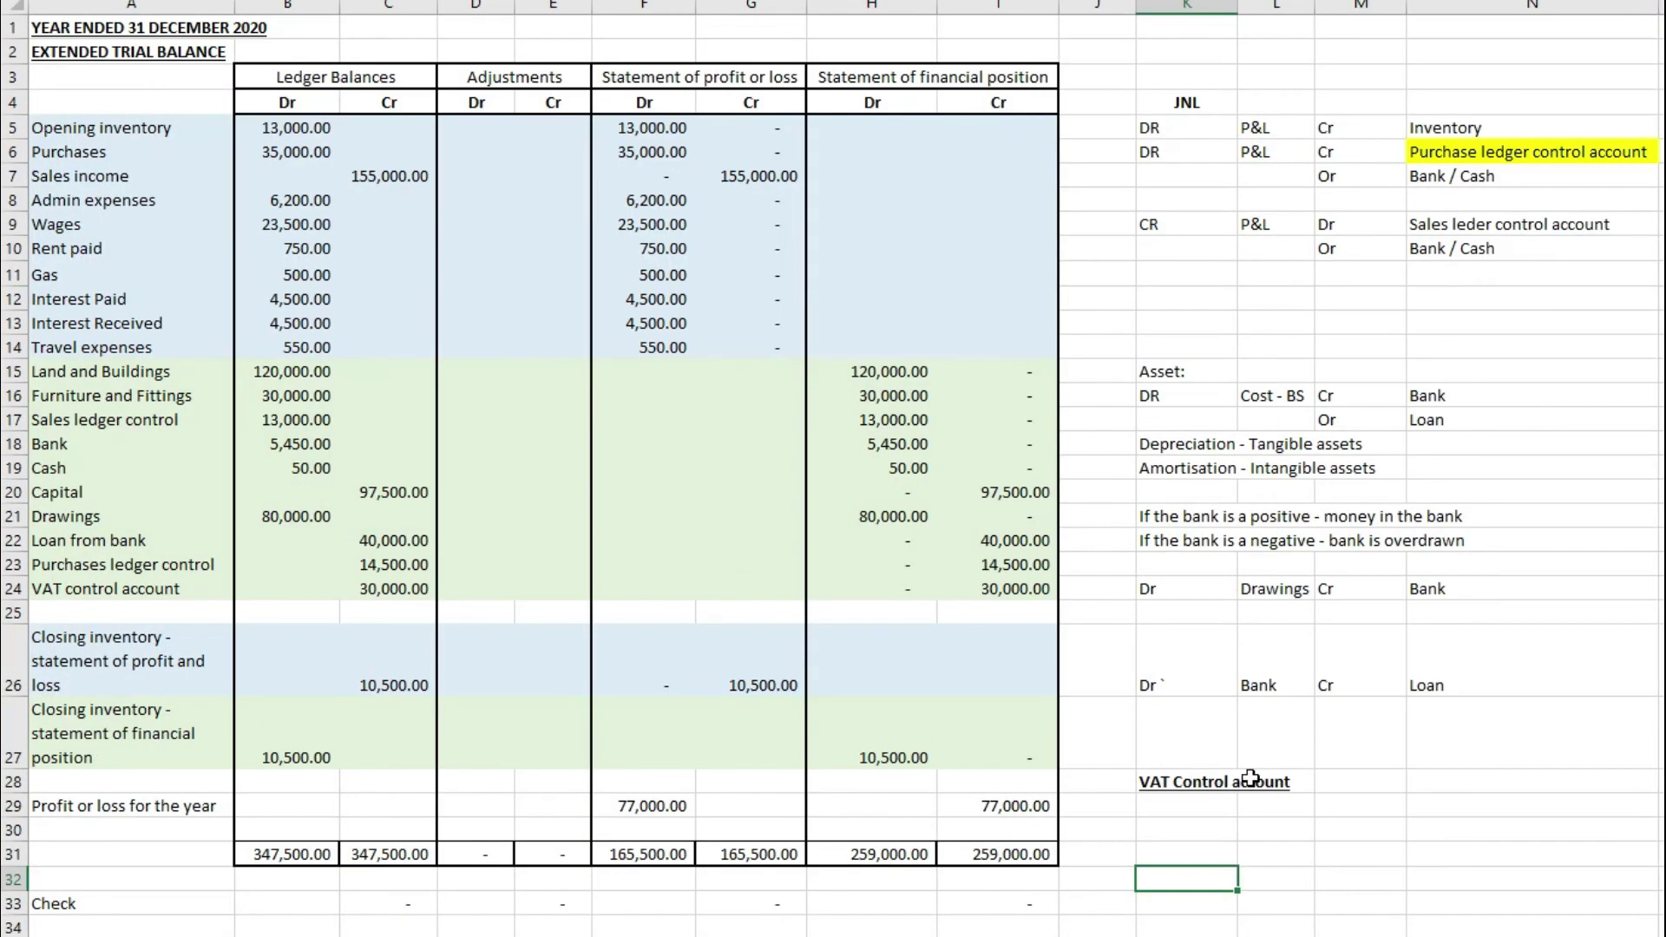
# Type the sales journal note, then enter Sales with =G7*20% in M29:N29
pyautogui.write('Cr sales P&L NET, Cr VAT Co trol account, Dr Sales ledger con')
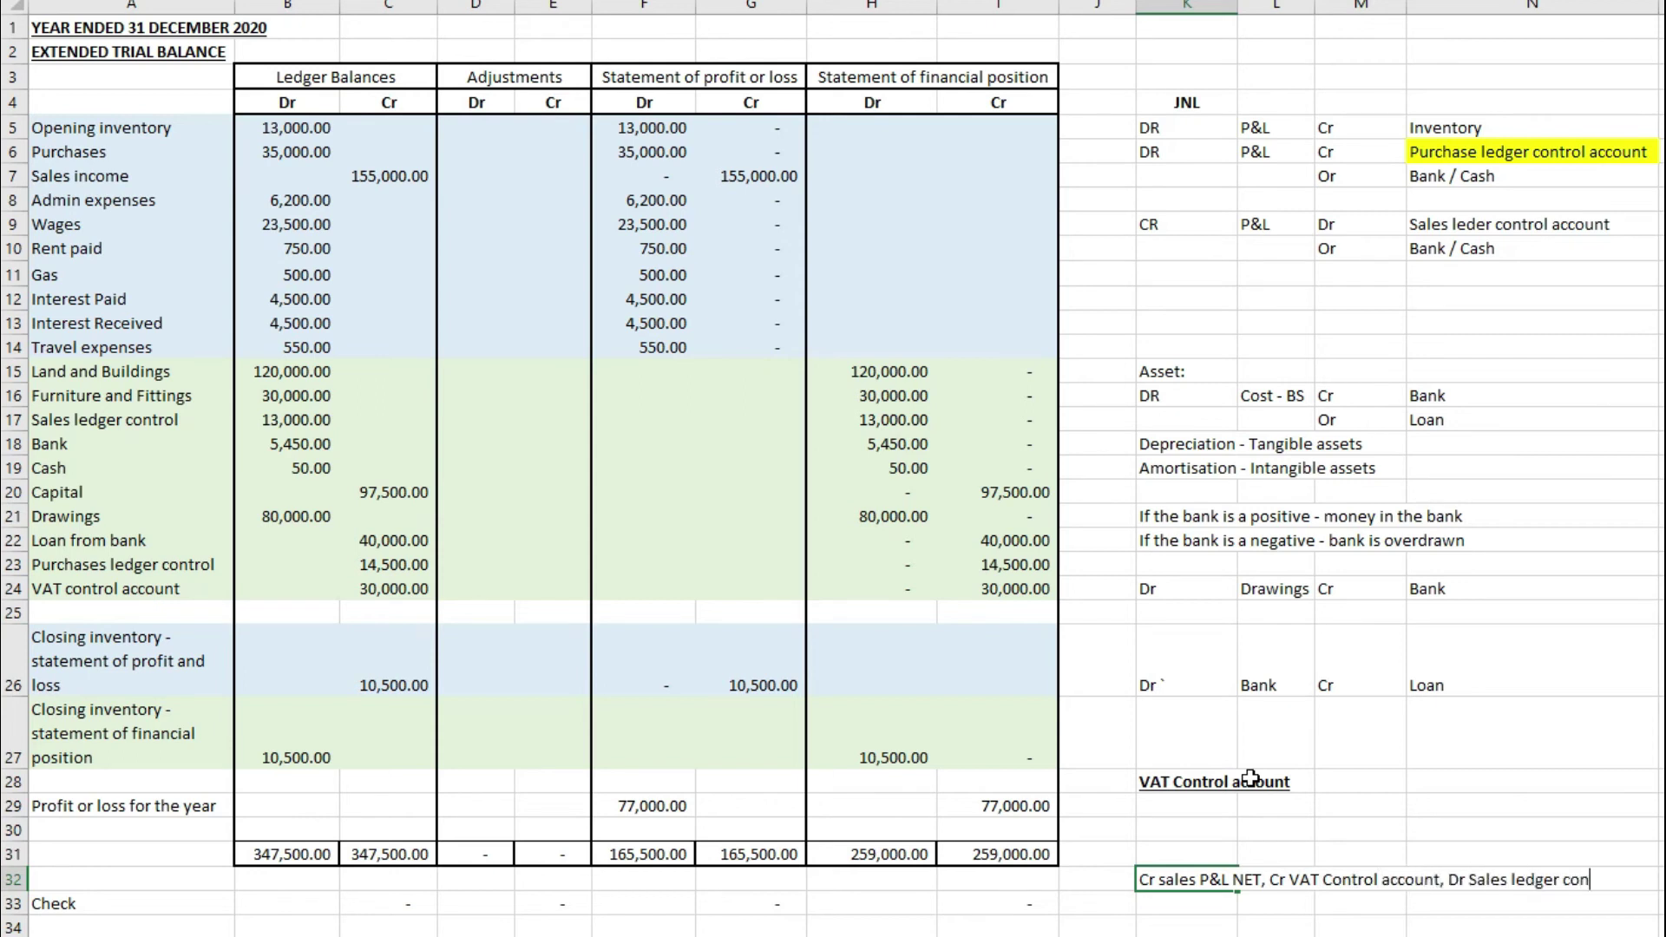
pyautogui.write('trolGross')
pyautogui.click(1360, 807)
pyautogui.write('Sales')
pyautogui.press('Tab')
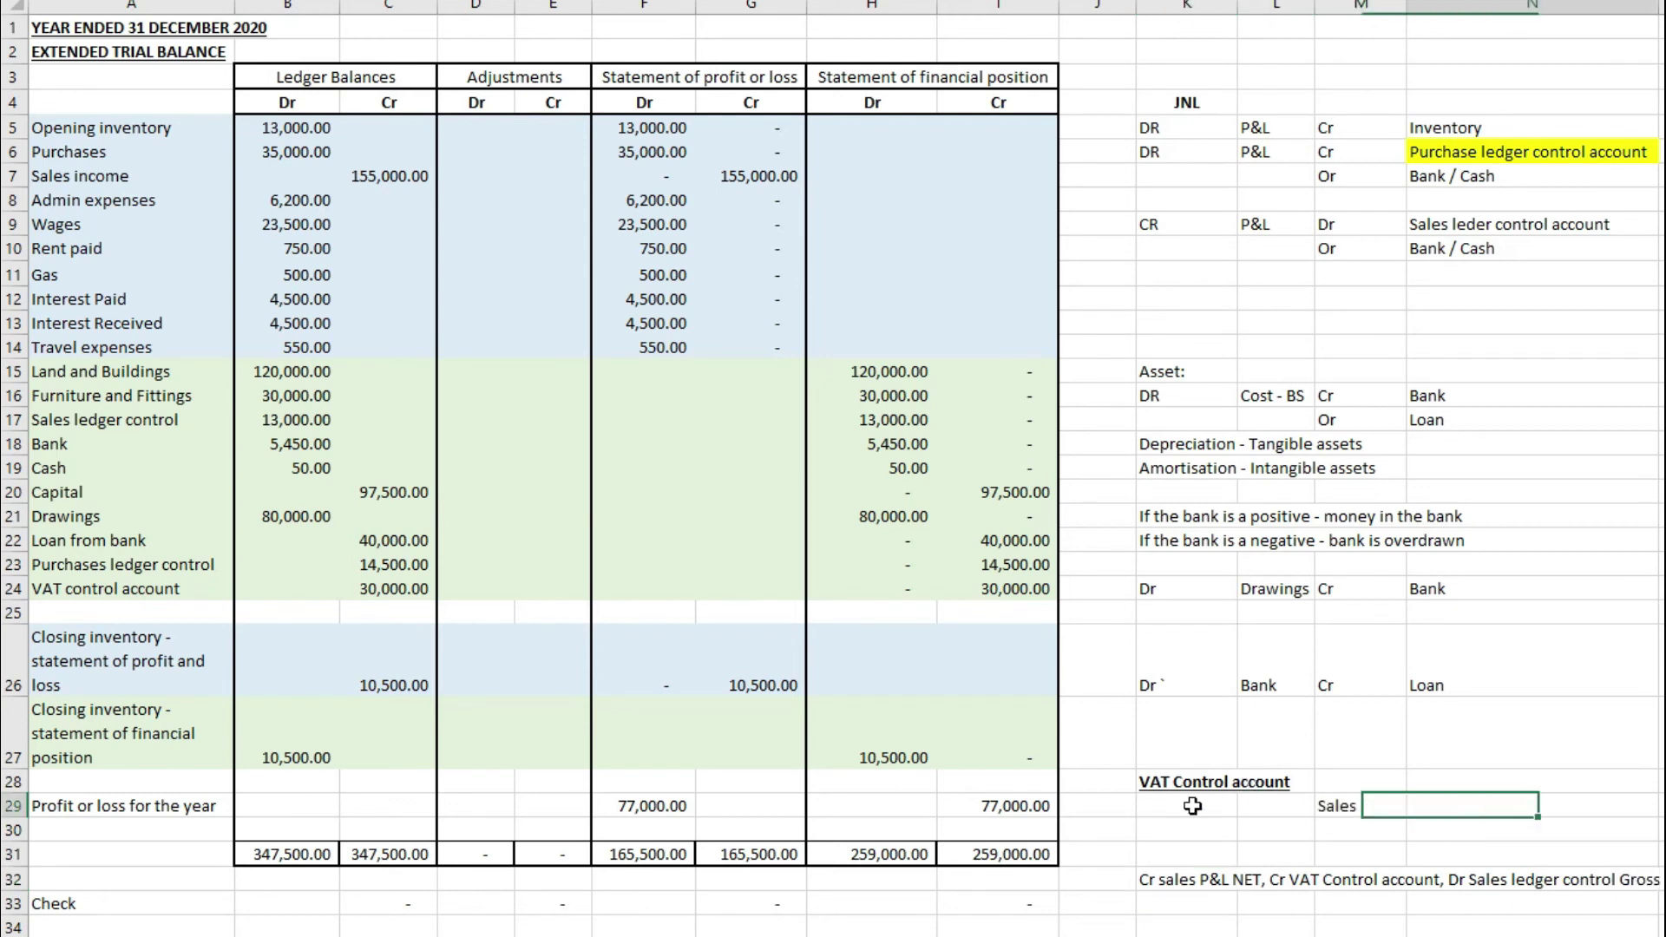
pyautogui.write('=')
pyautogui.click(758, 175)
pyautogui.write('*20%')
pyautogui.press('Return')
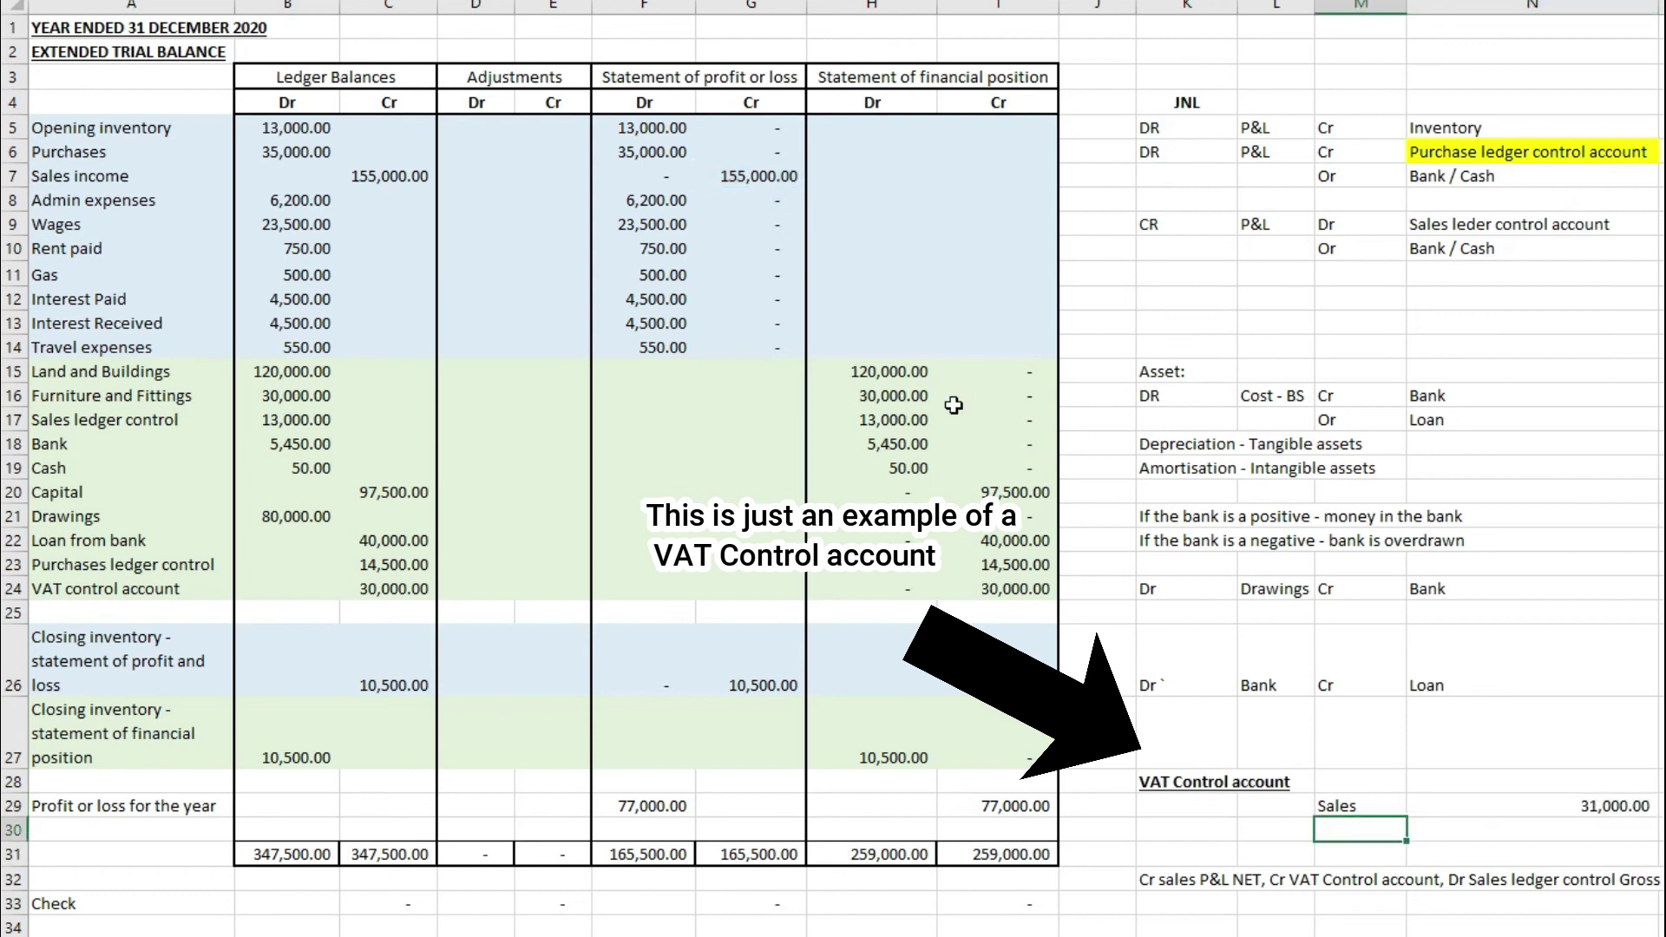
# Add a Purchases line in K29:L29 with =100000*20%, giving 20,000.00
pyautogui.click(1461, 800)
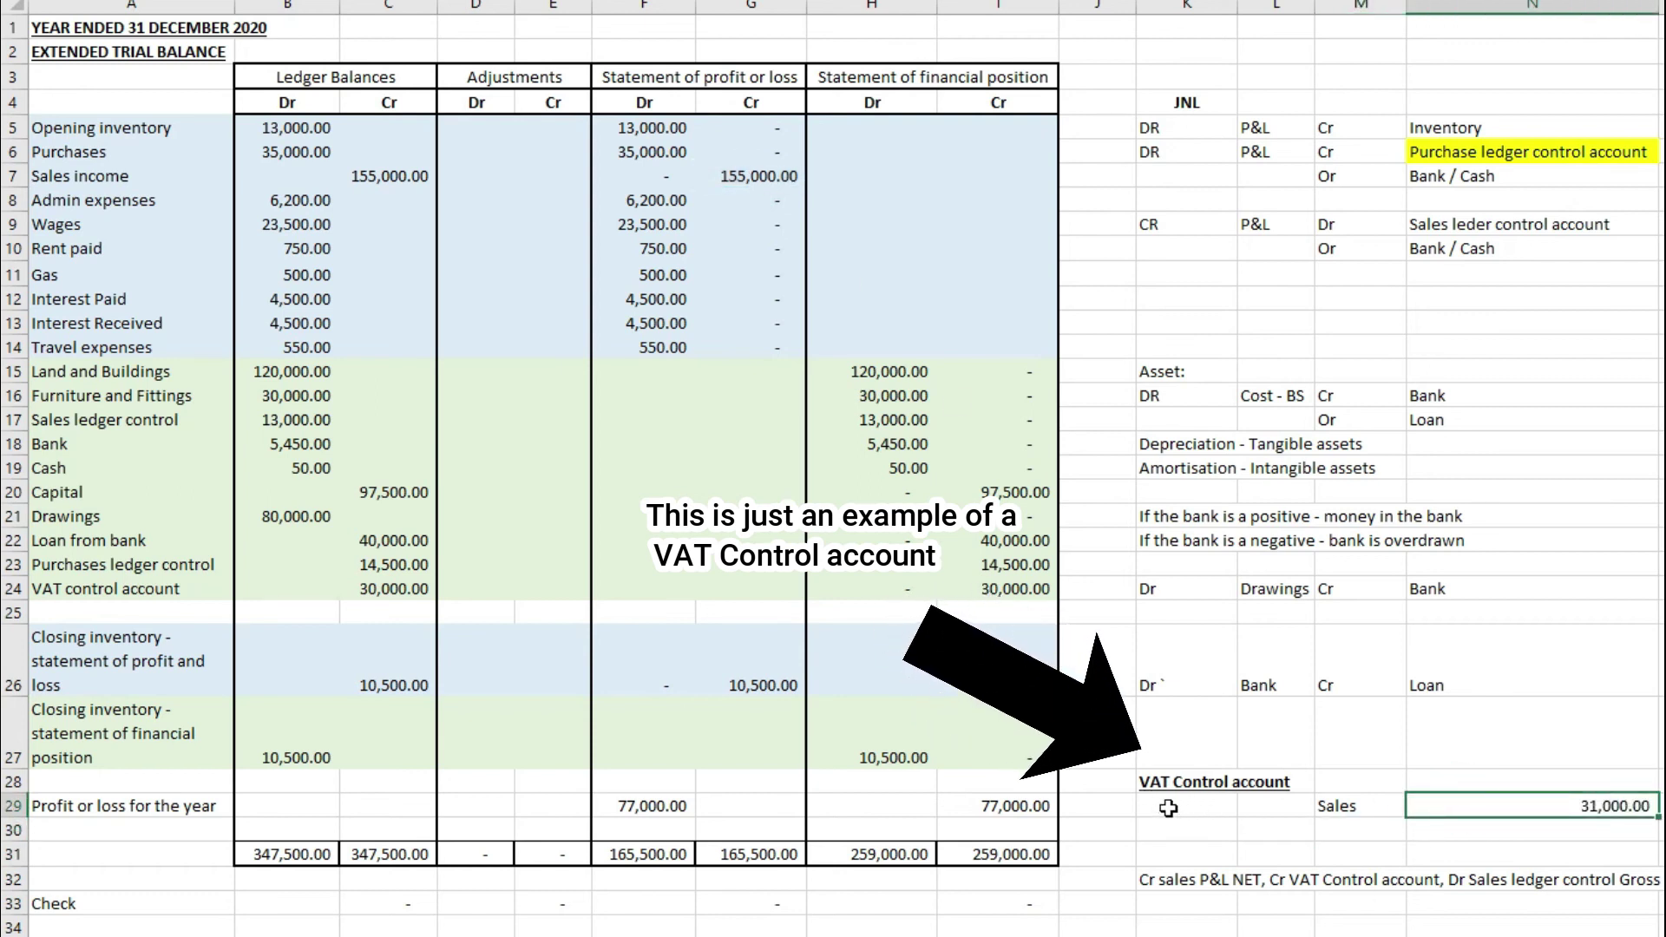
pyautogui.click(1215, 813)
pyautogui.write('Purchases')
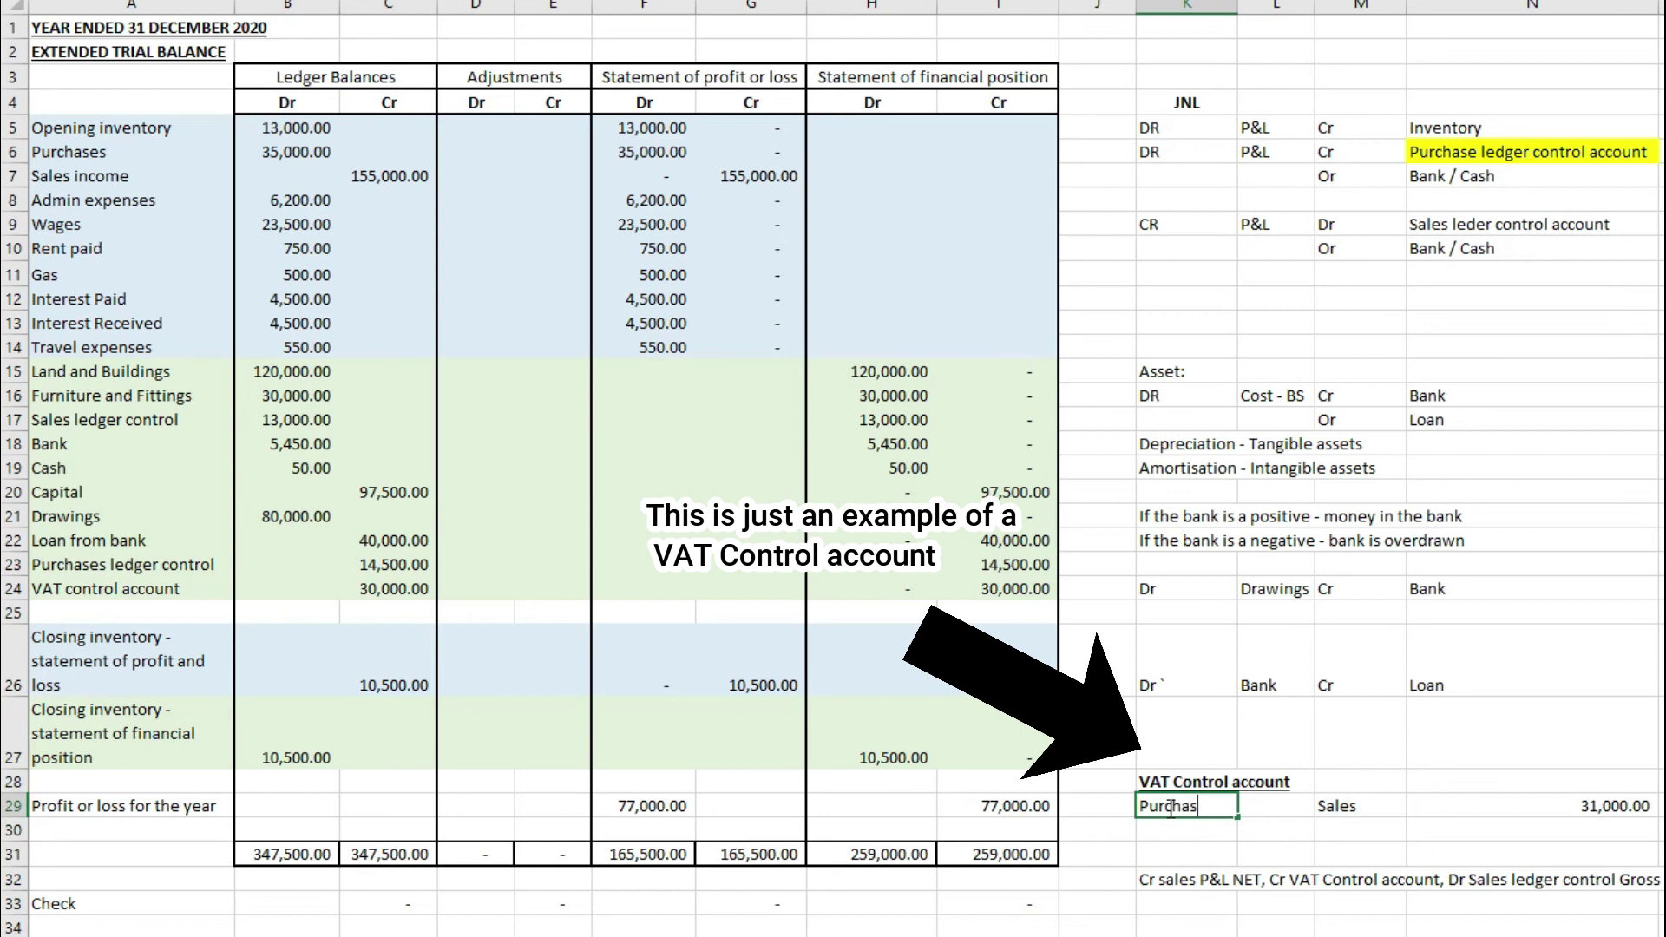
pyautogui.press('Tab')
pyautogui.write('=100000*20%')
pyautogui.press('Return')
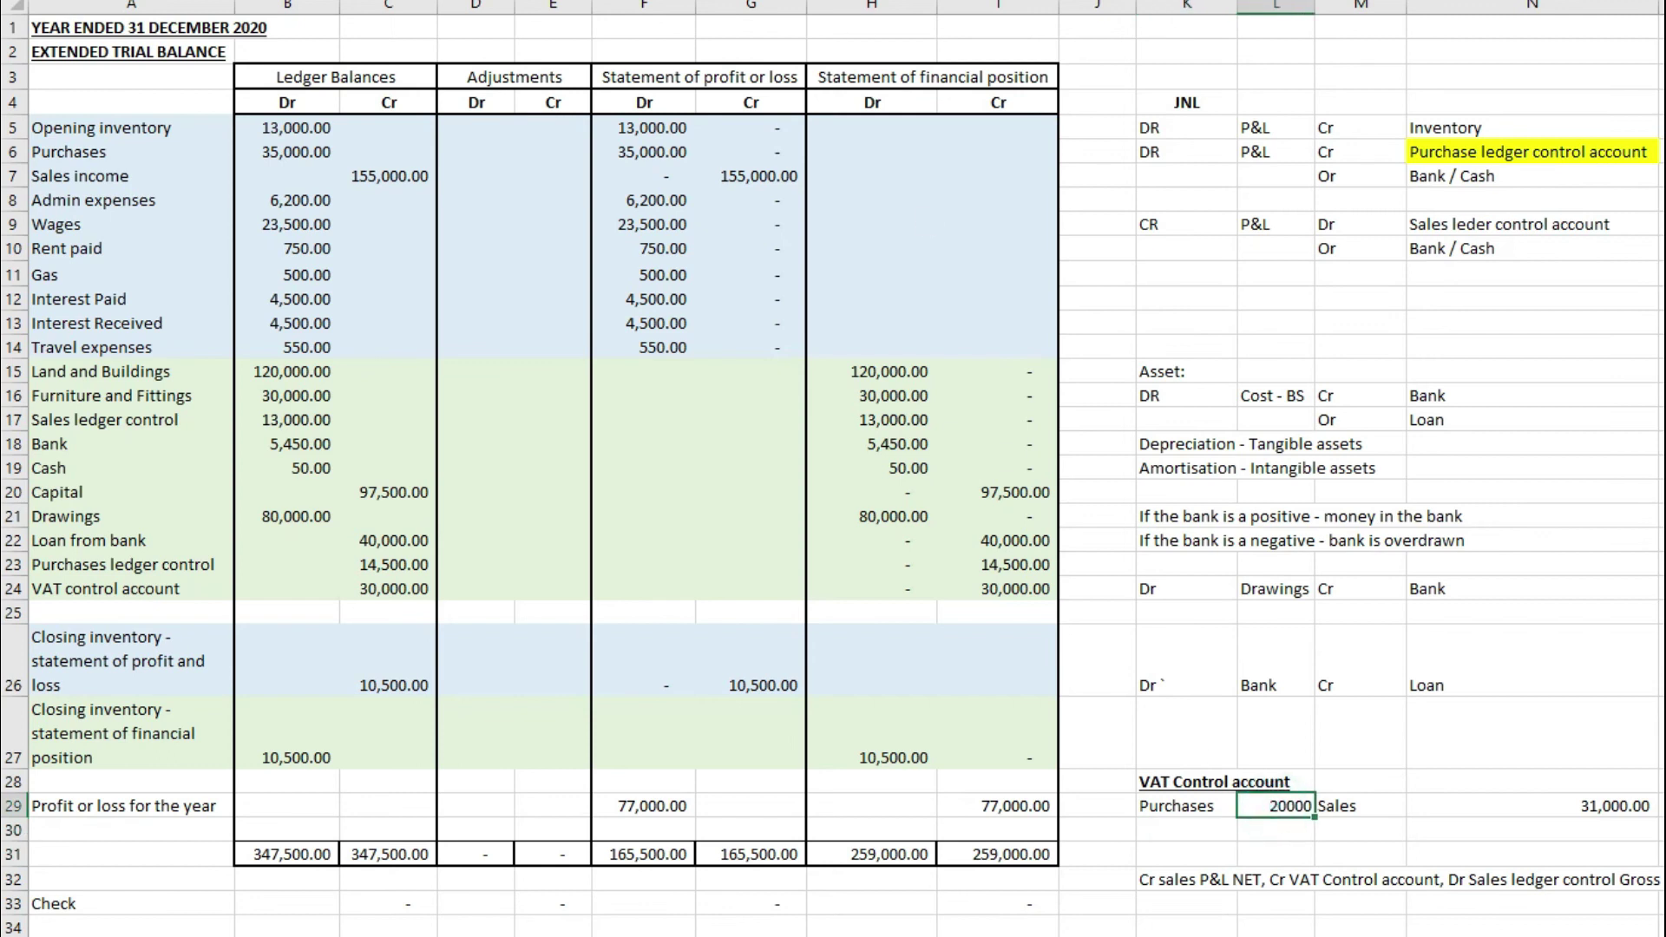
pyautogui.press('Return')
pyautogui.click(1588, 805)
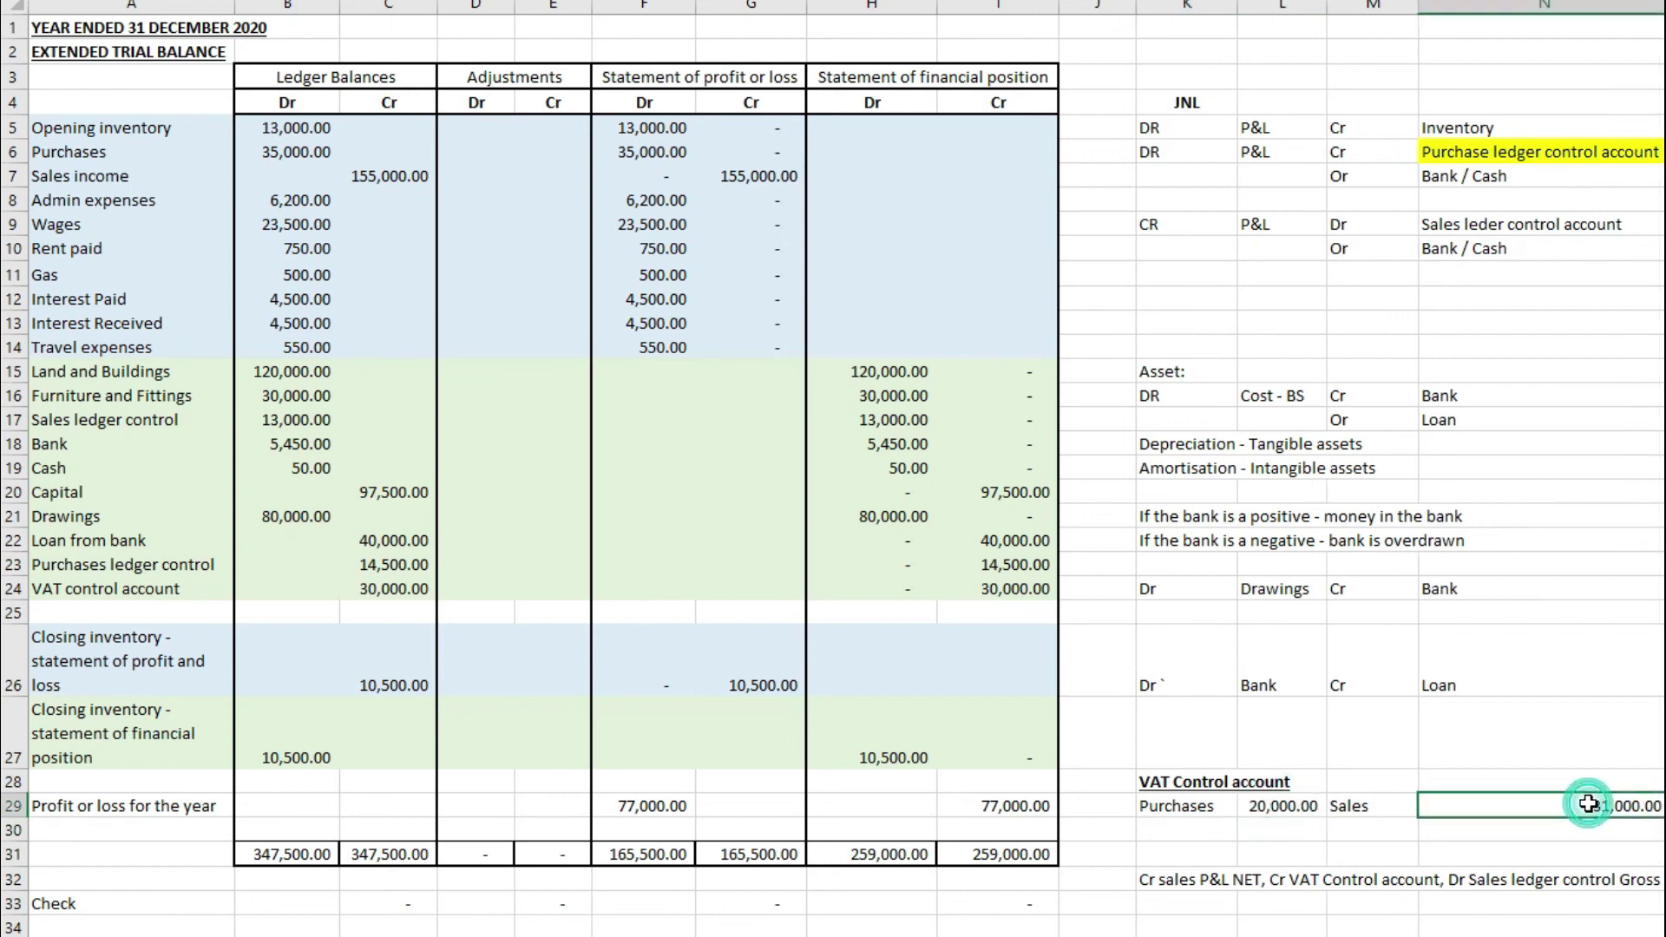
pyautogui.click(1281, 805)
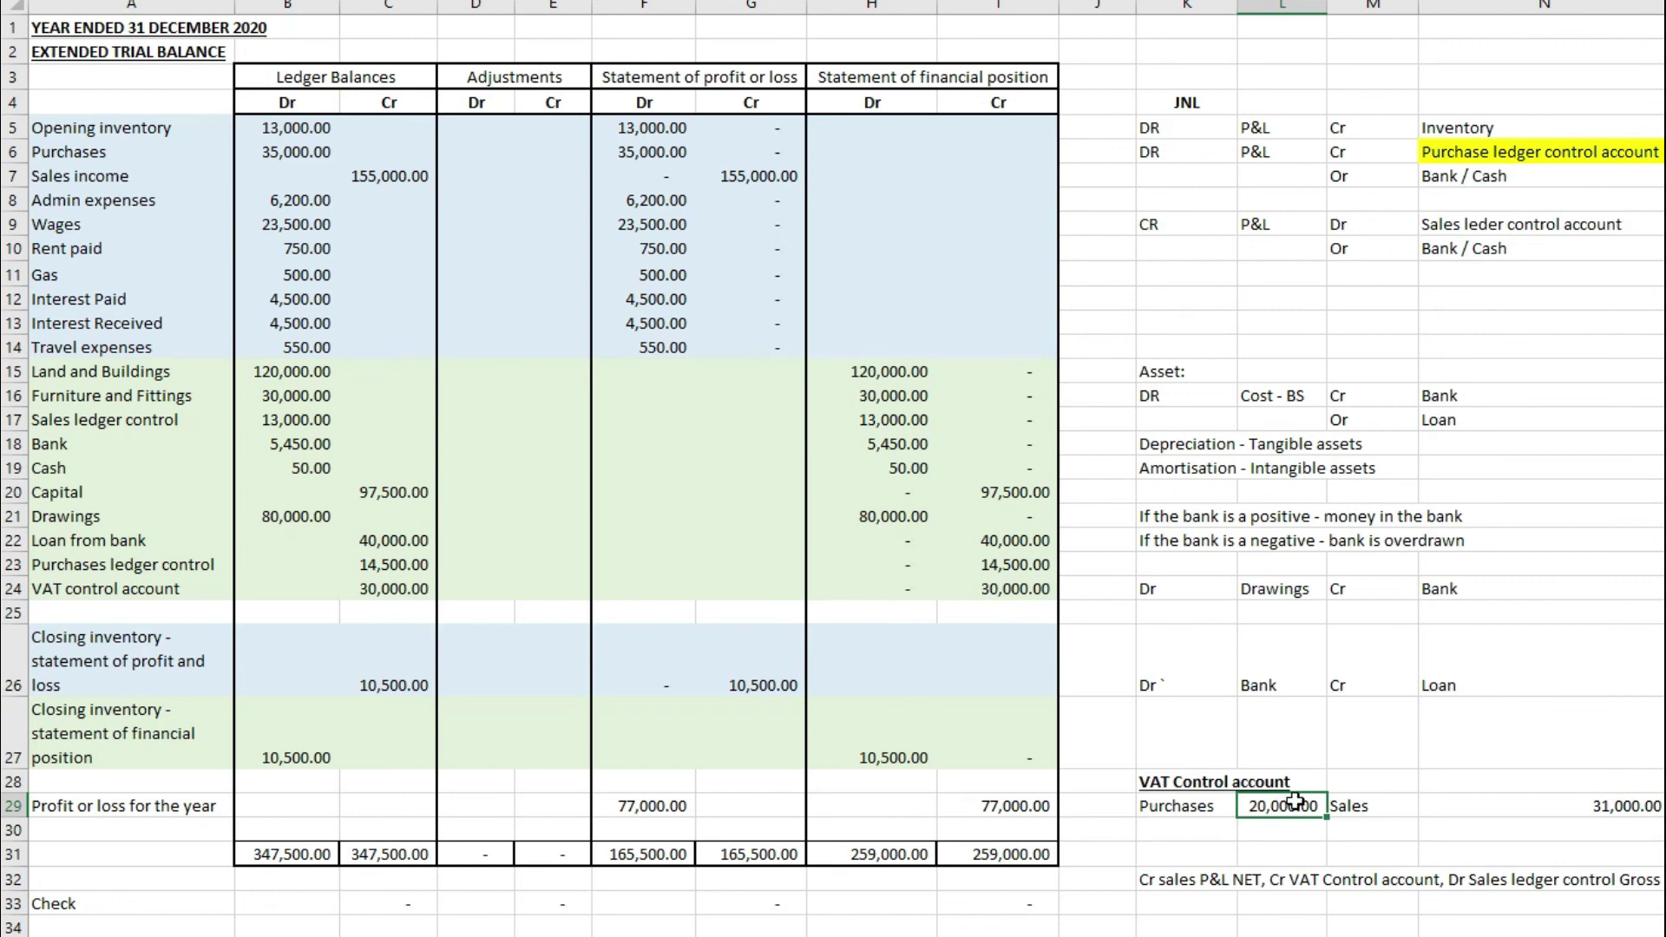
pyautogui.click(1543, 782)
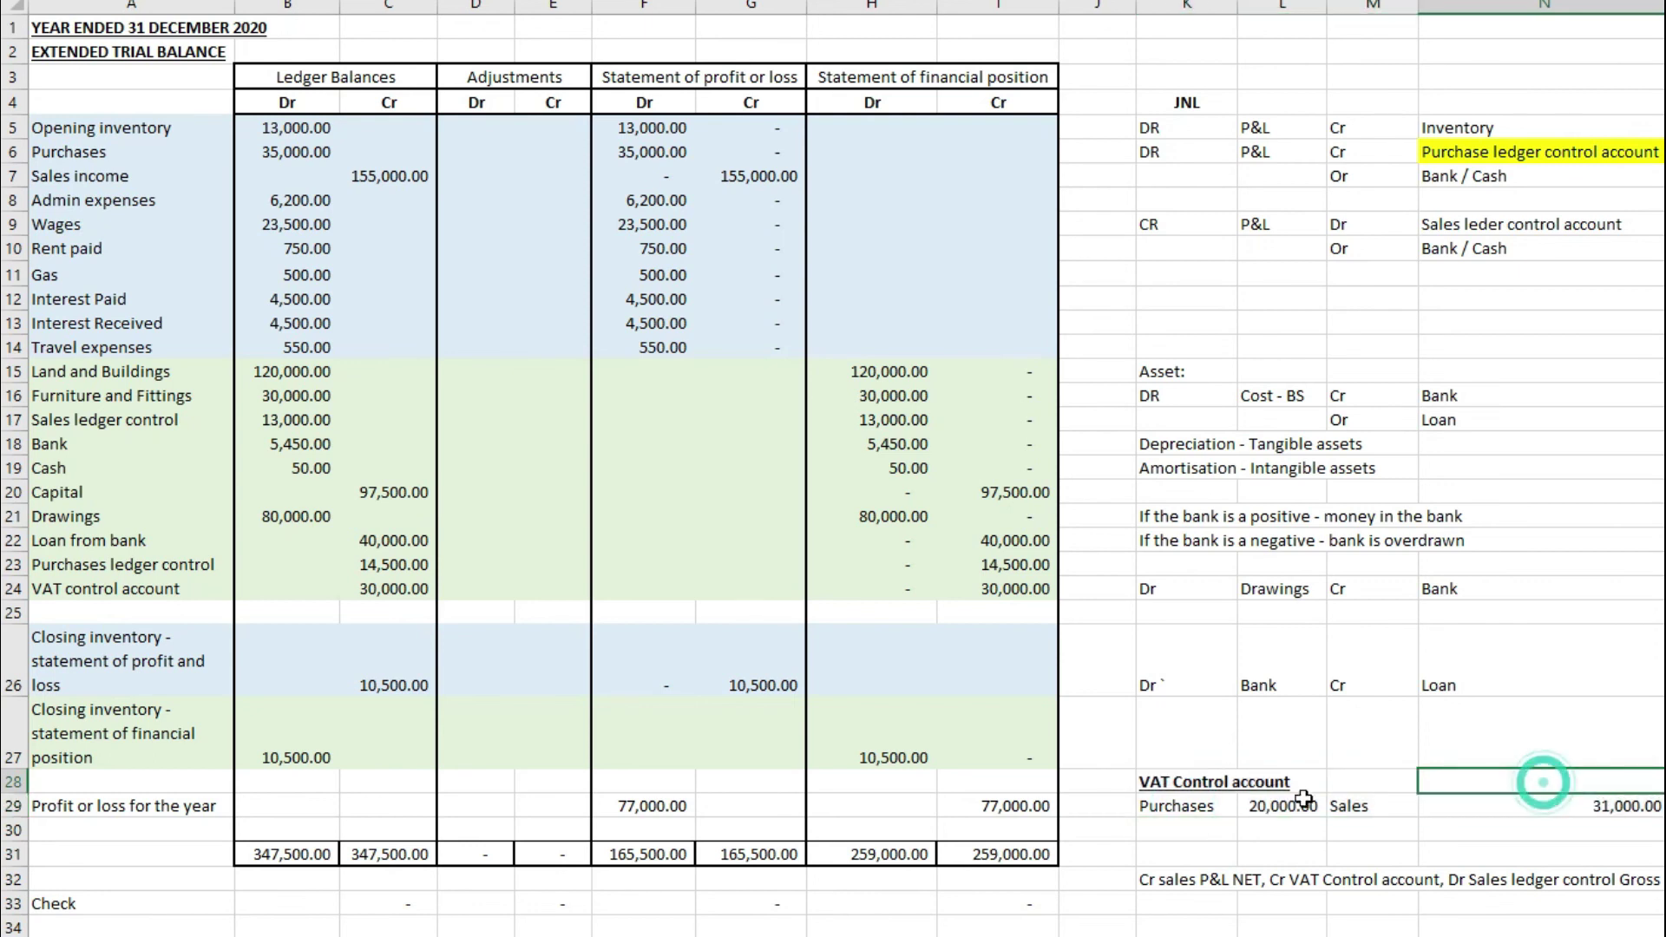
# Add a Payment line of 11000 in K30:L30 and the note 'Dr VAT control account, Cr Bank' in K33
pyautogui.click(1214, 828)
pyautogui.write('Payment')
pyautogui.press('Tab')
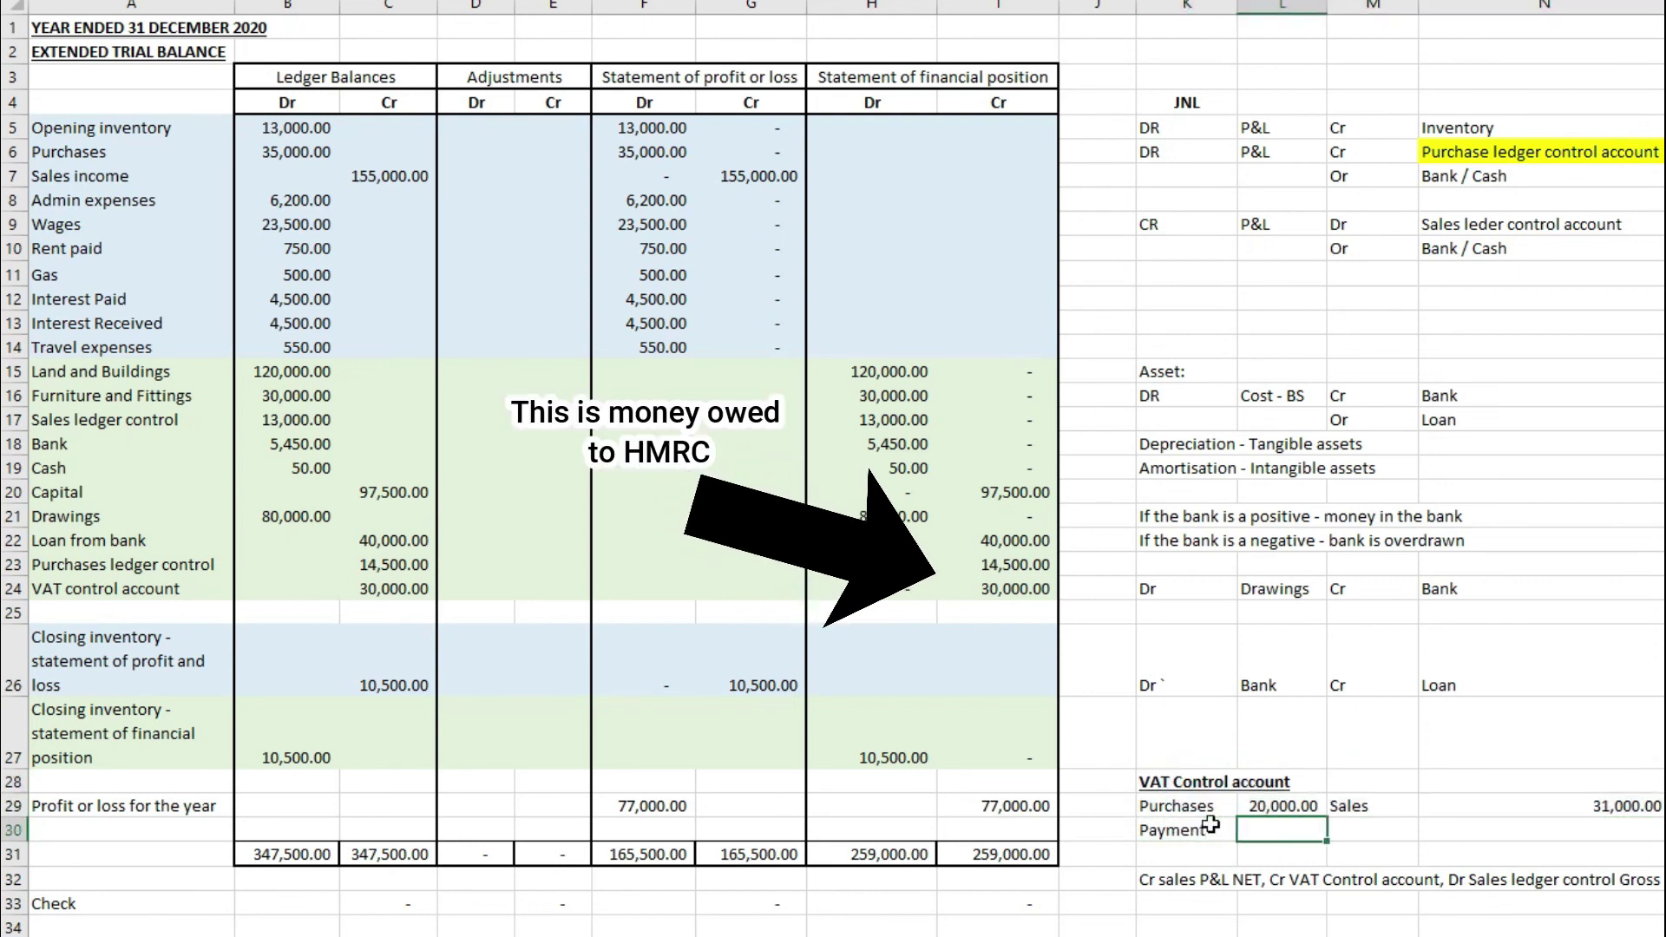
pyautogui.write('11000')
pyautogui.press('Return')
pyautogui.click(1273, 827)
pyautogui.moveTo(1167, 829); pyautogui.dragTo(1274, 829)
pyautogui.click(1214, 901)
pyautogui.write('Dr VAT control ac')
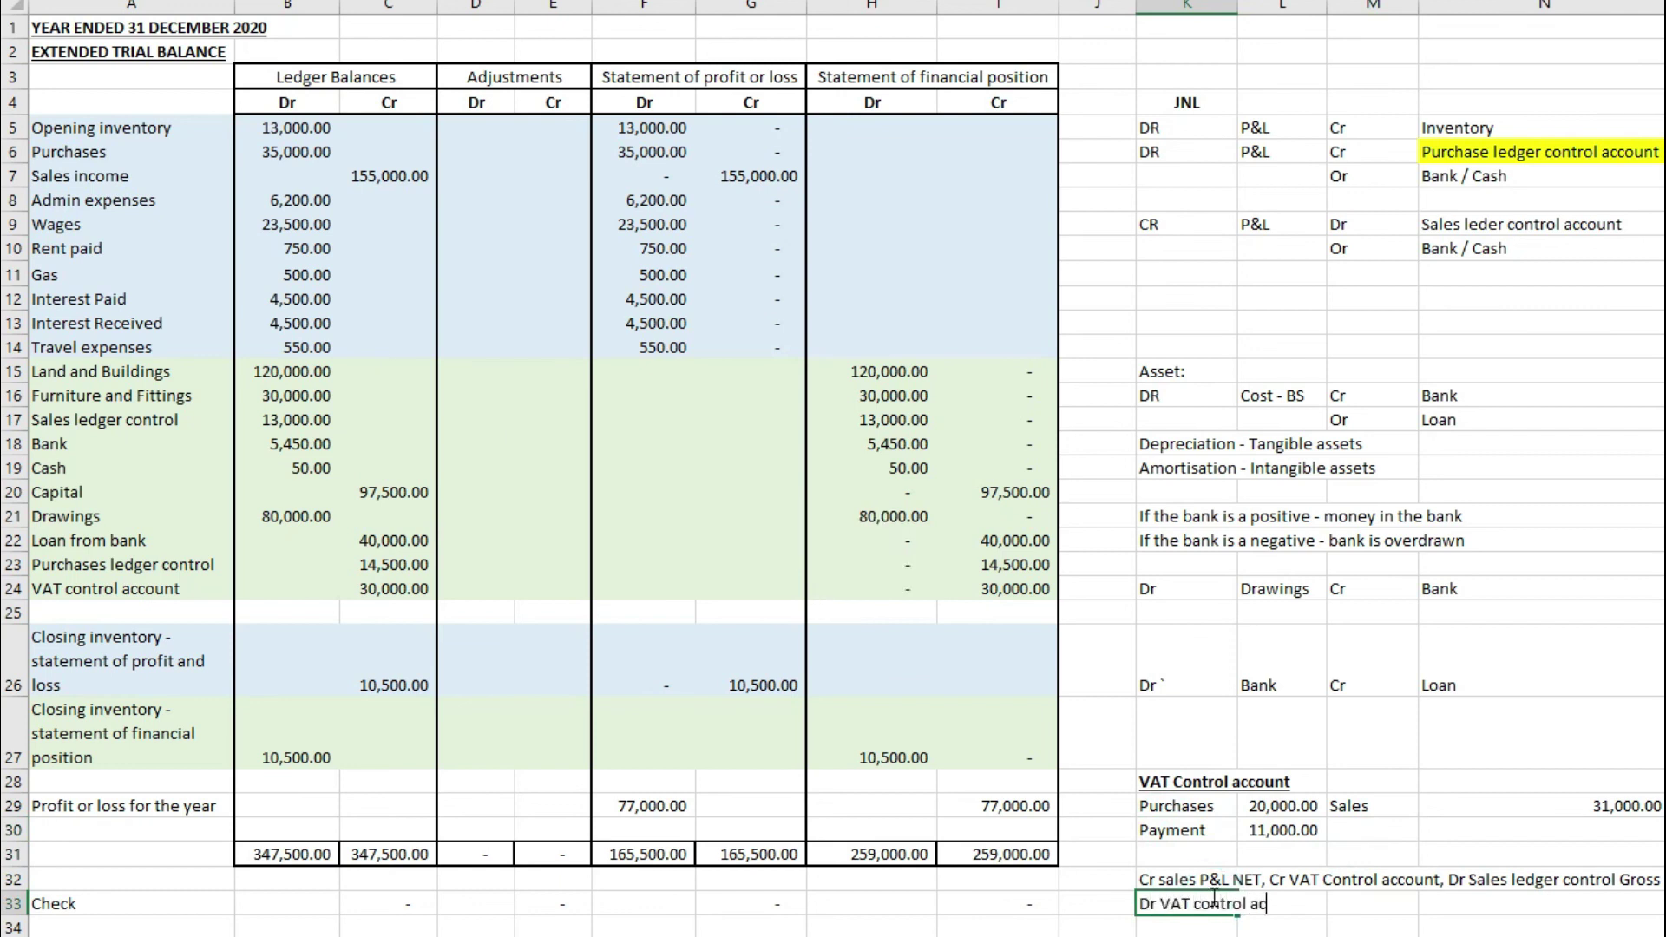
pyautogui.write('count, Cr Bank')
pyautogui.press('Return')
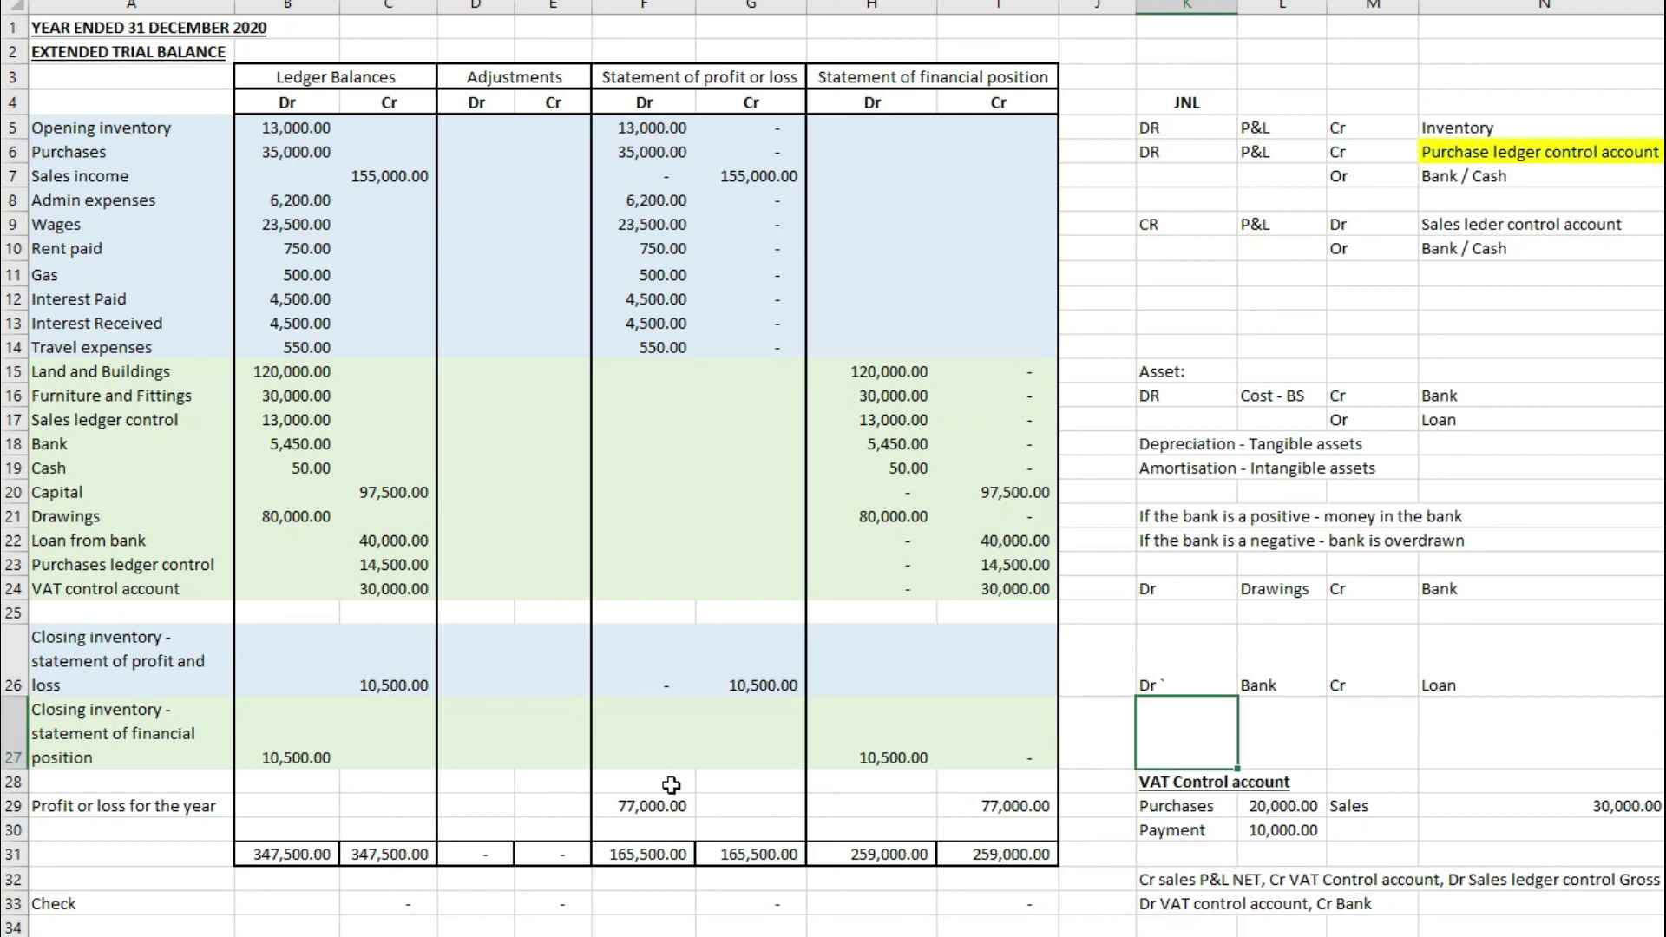
pyautogui.click(130, 638)
pyautogui.moveTo(446, 655); pyautogui.dragTo(1011, 742)
pyautogui.click(1012, 748)
pyautogui.click(726, 666)
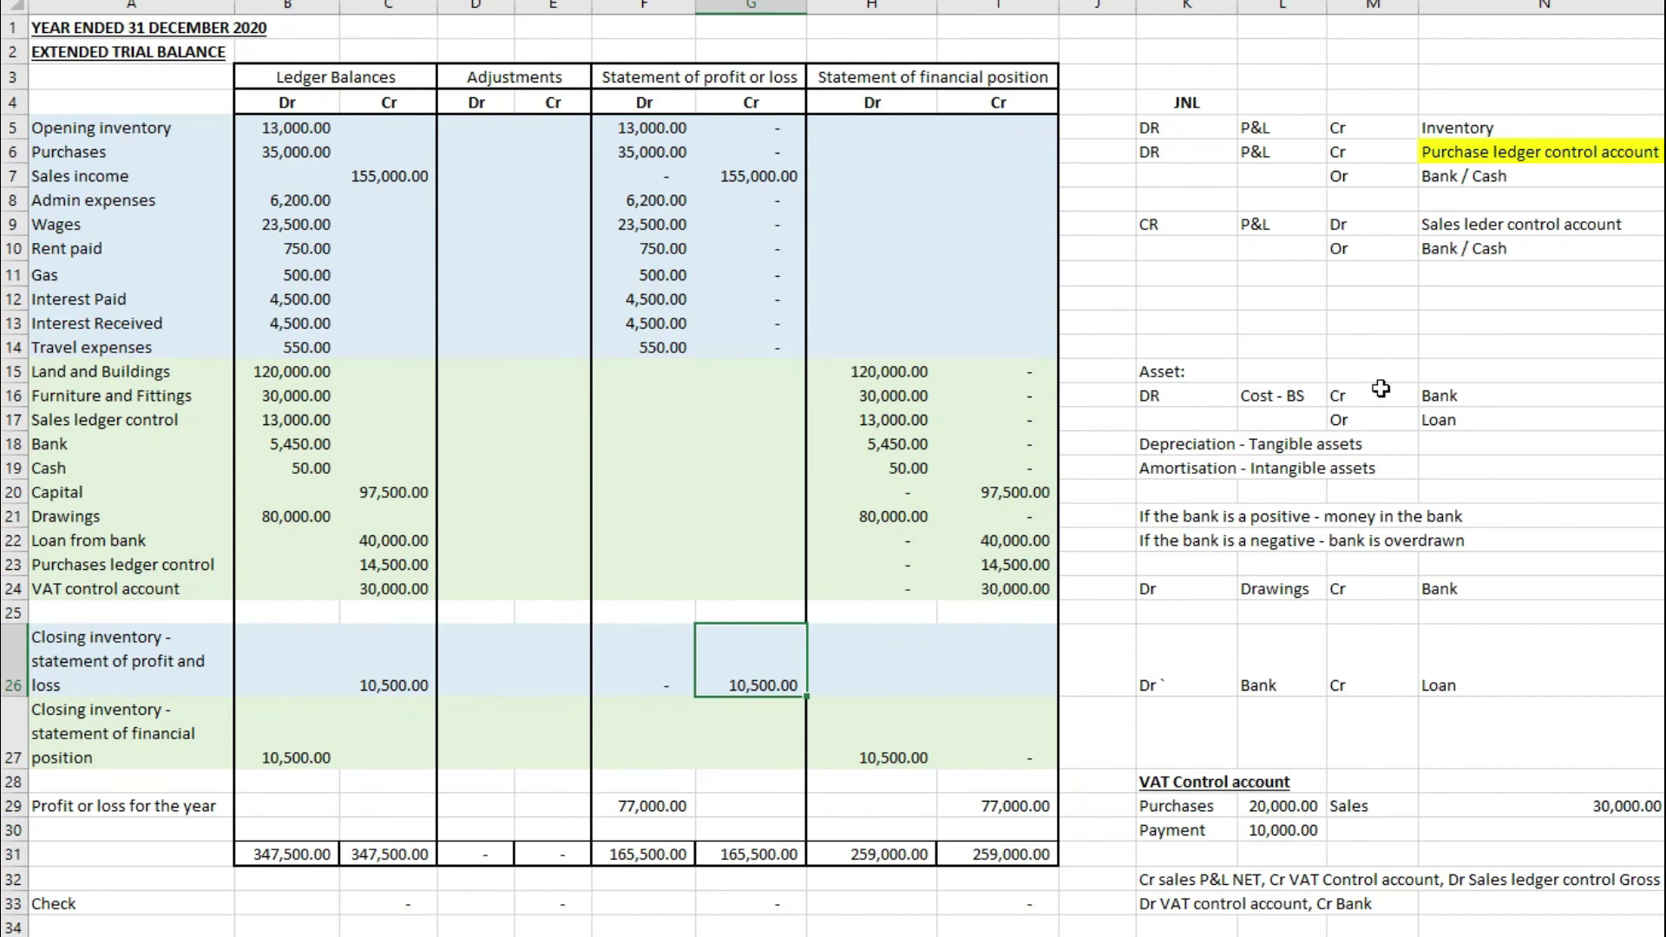
pyautogui.click(1653, 224)
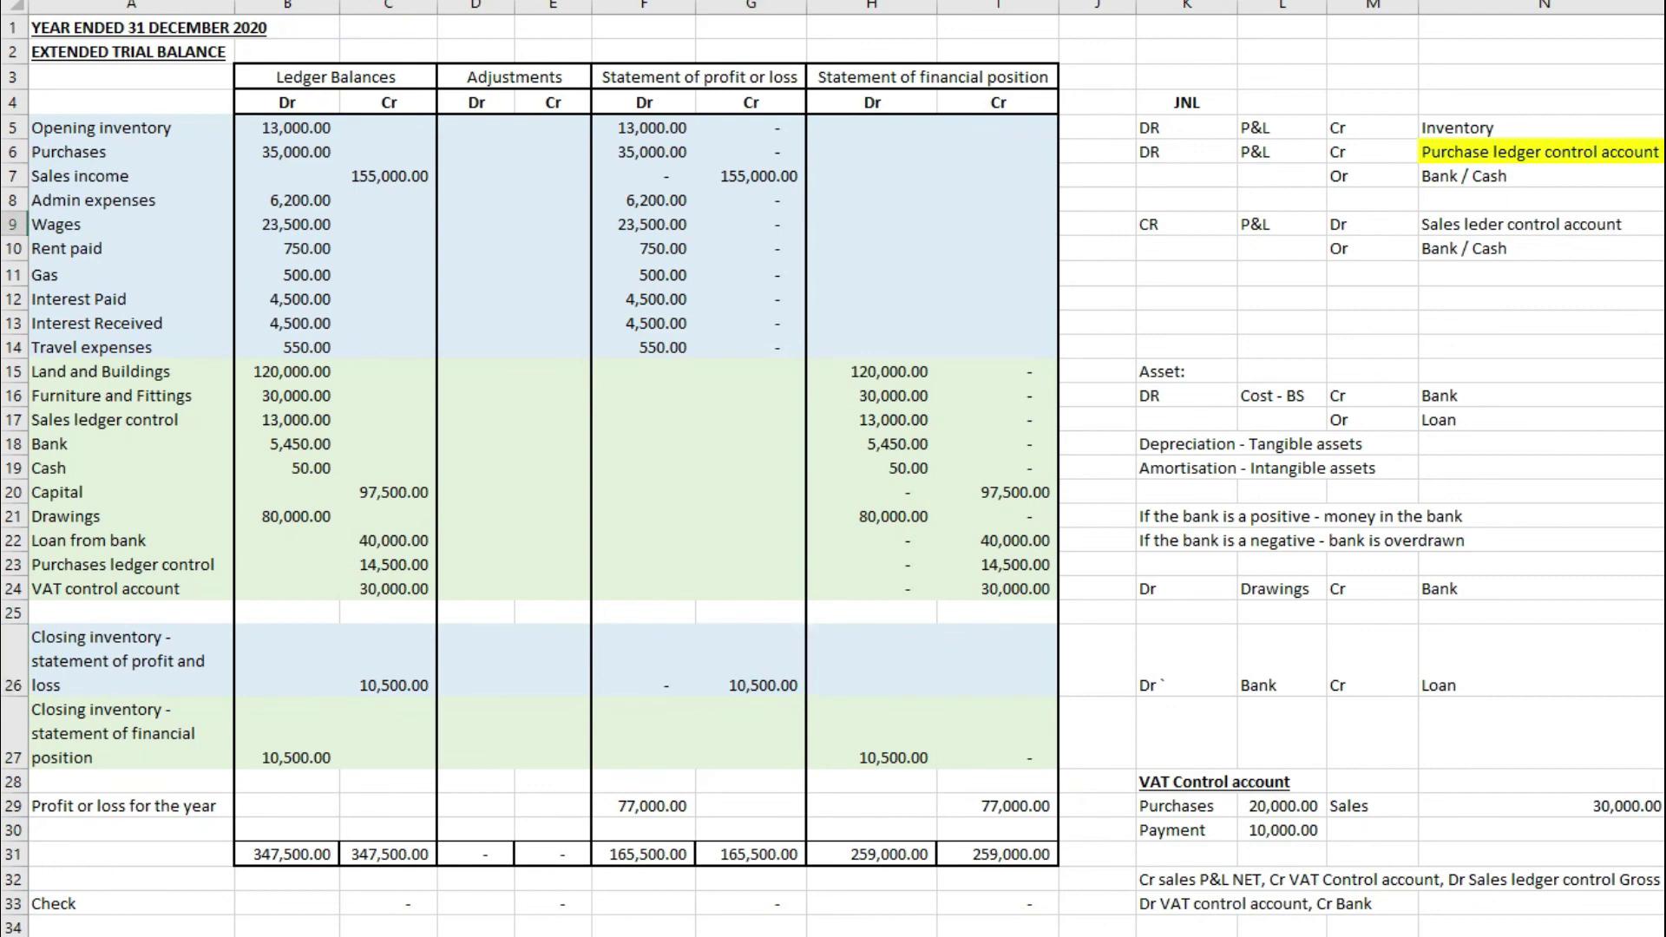
pyautogui.click(898, 750)
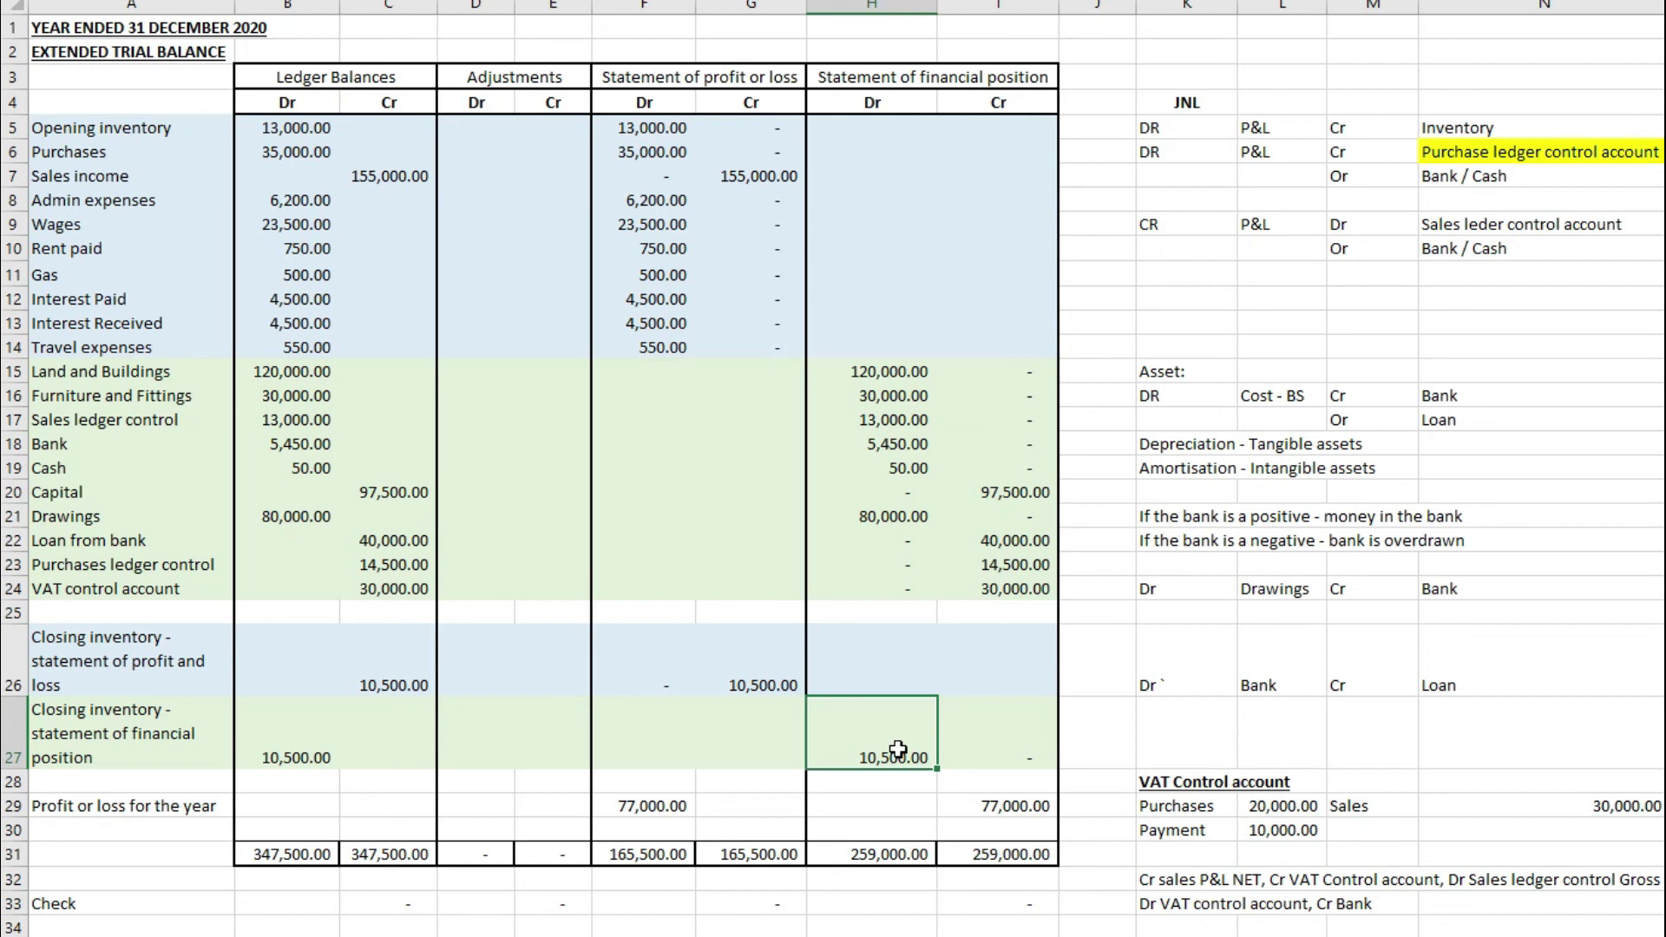
pyautogui.click(1105, 517)
pyautogui.scroll(1, 1105, 517)
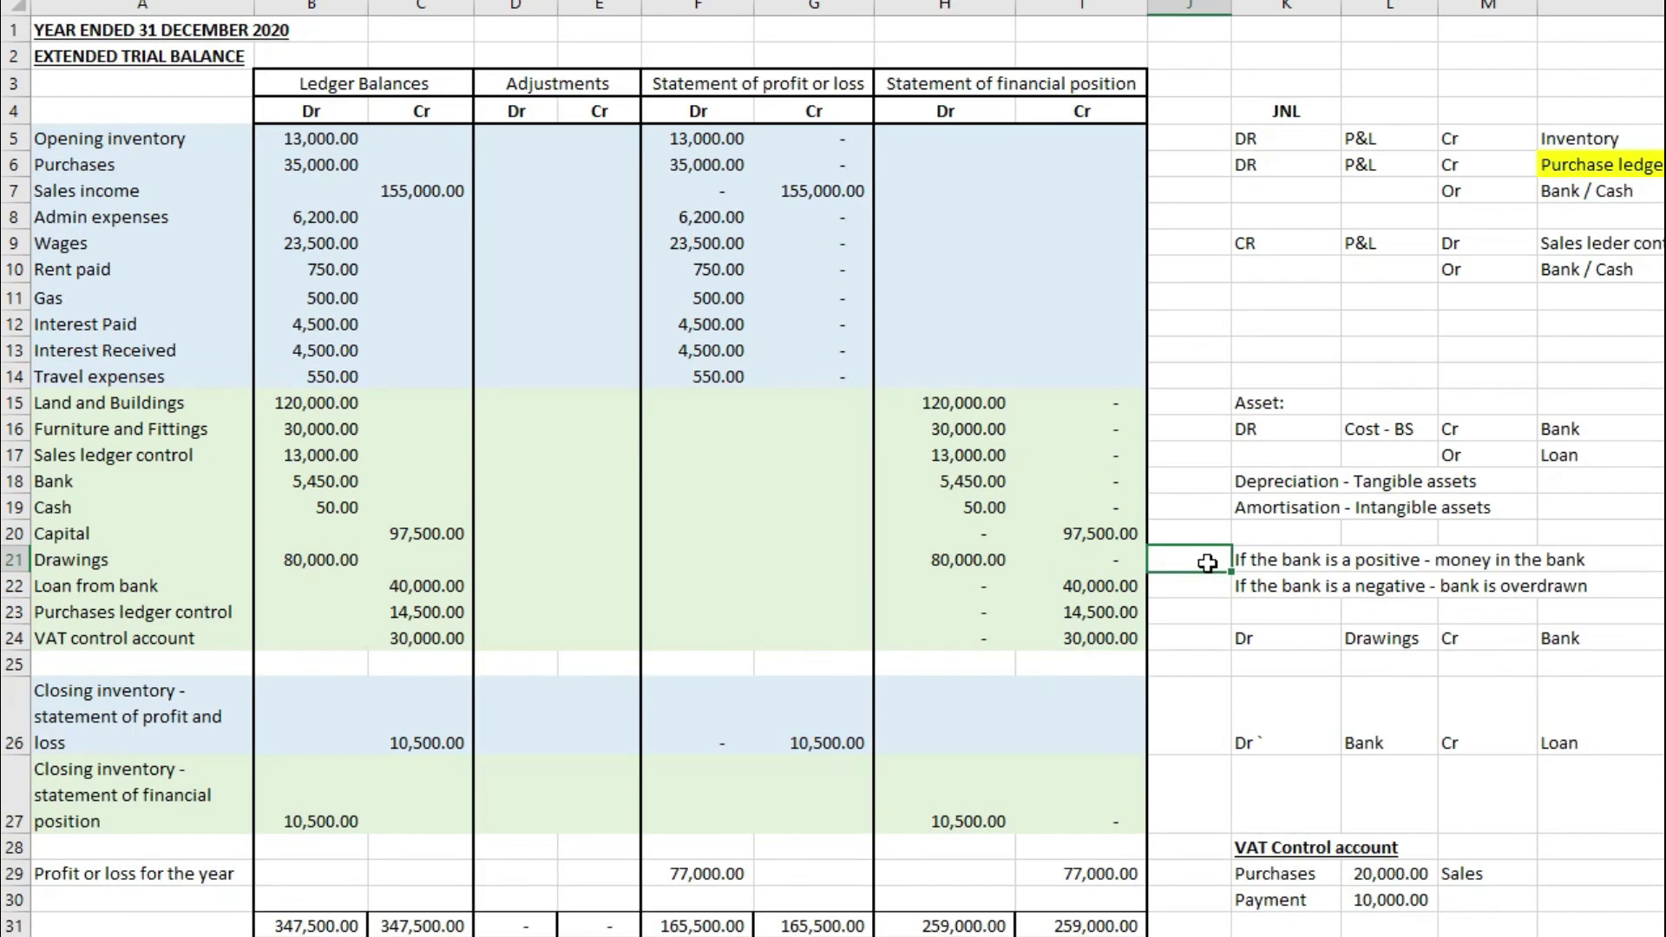